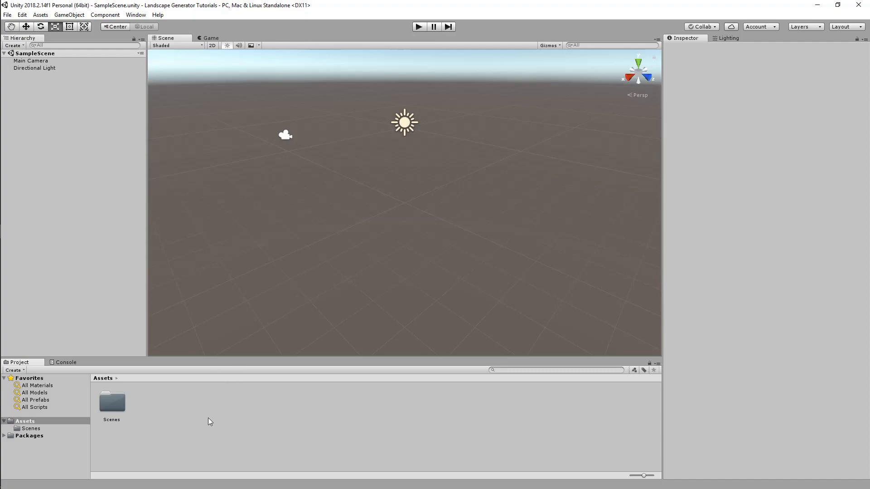
View the Asset Store inside the editor and close it again.
click(135, 14)
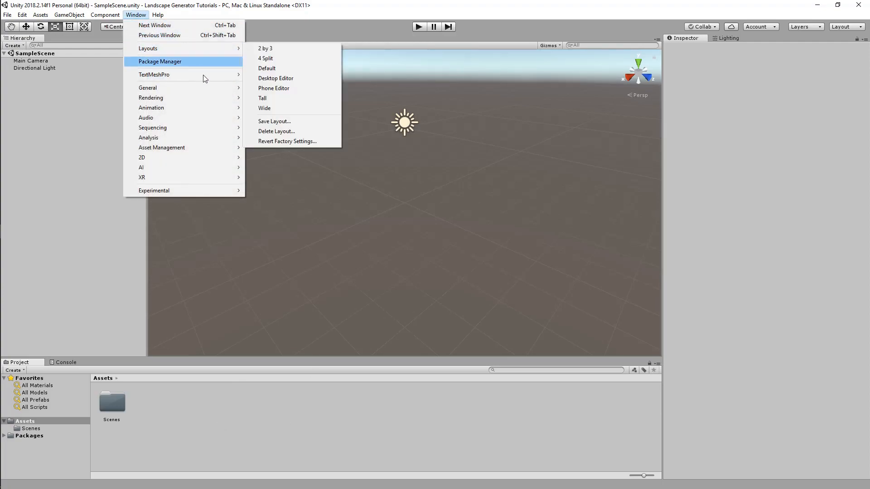
mouse_move(202, 88)
click(289, 164)
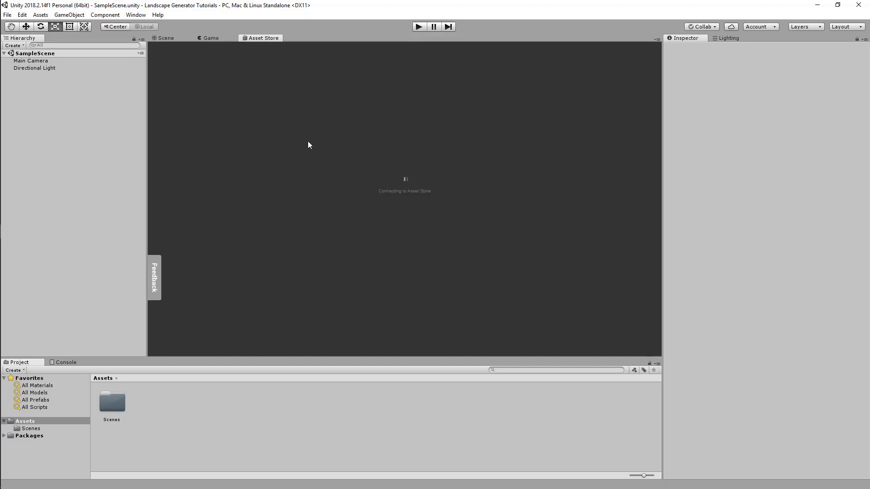
right_click(281, 416)
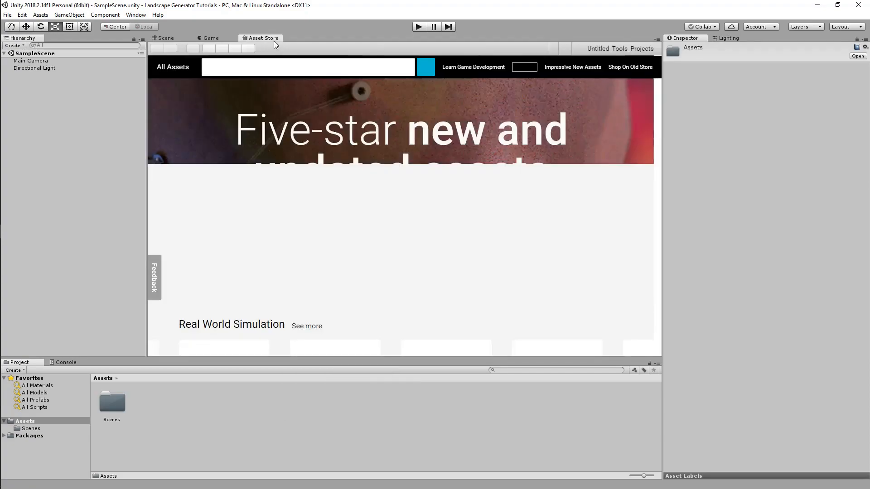
right_click(273, 40)
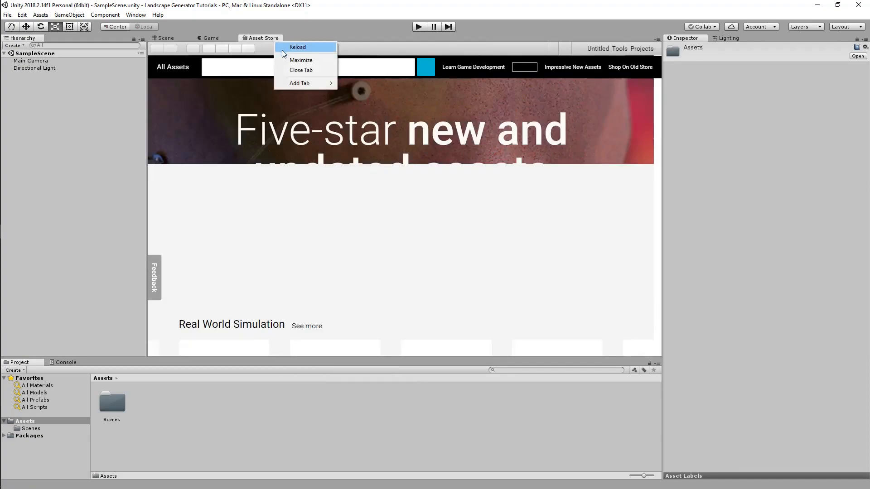
click(297, 71)
Import the custom package Landscape Generator-v3.0.0.unitypackage into the project with all of its items included.
right_click(255, 419)
mouse_move(321, 295)
click(415, 298)
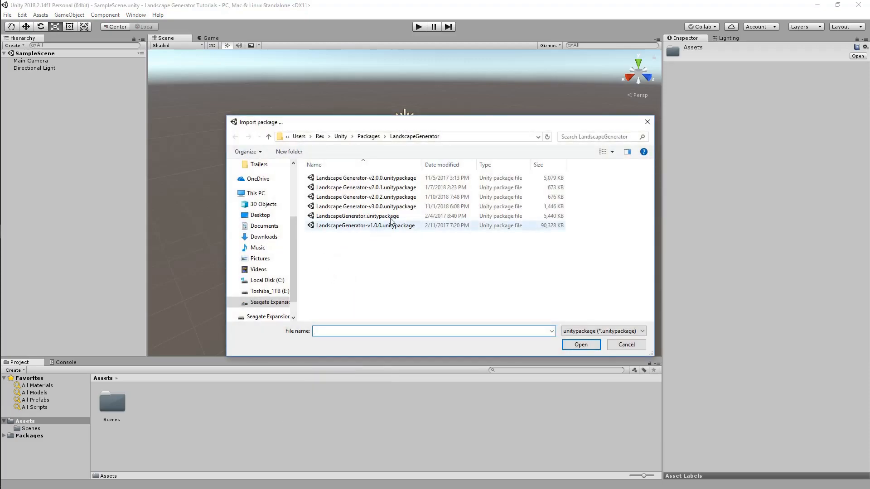
click(407, 208)
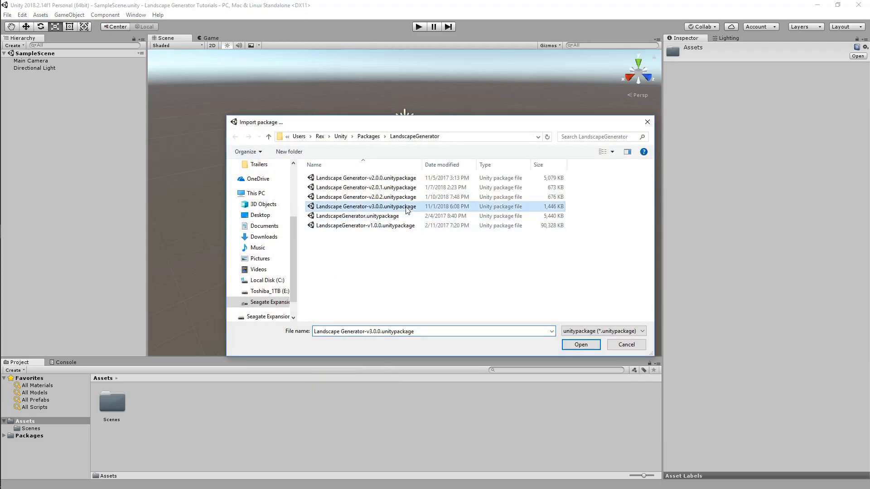
click(580, 346)
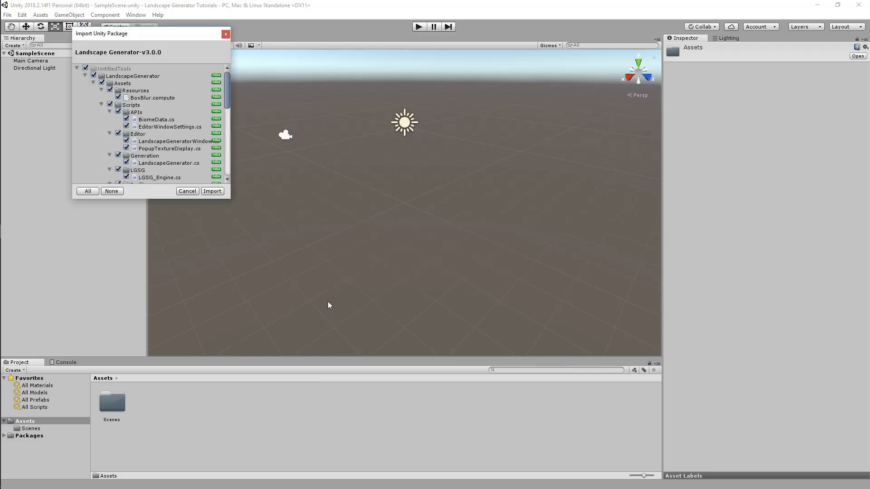
scroll(165, 110, down, 10)
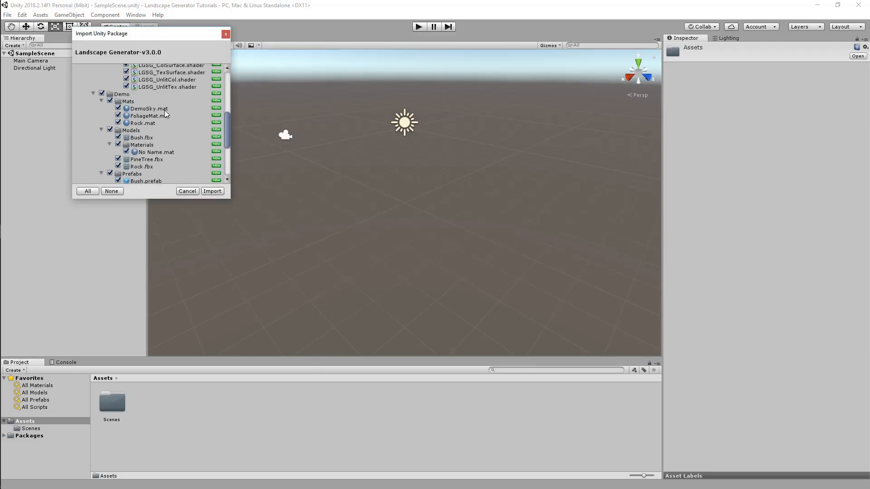
scroll(165, 110, up, 10)
click(212, 192)
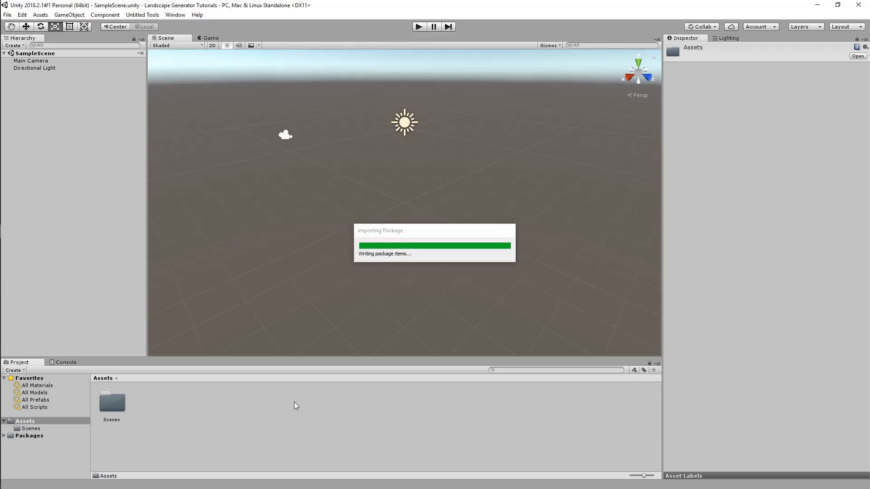
Delete SampleScene from the Scenes folder and open ExampleScene without saving the deleted scene's changes.
double_click(101, 408)
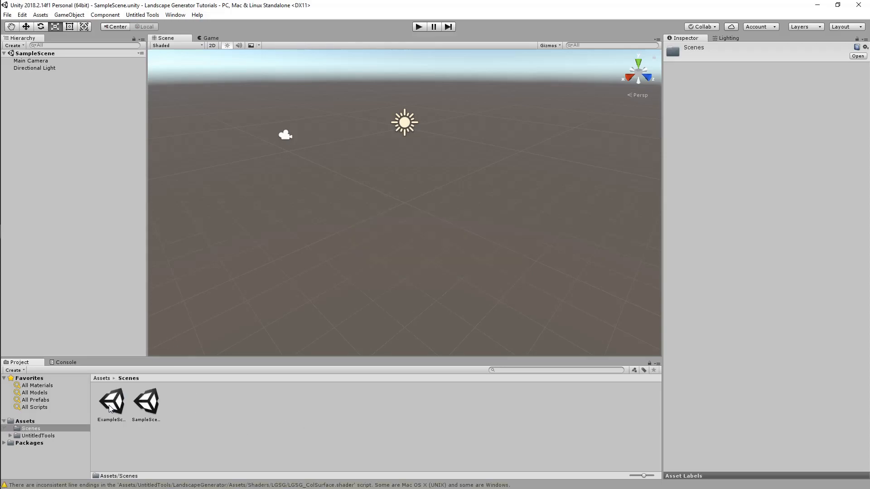
click(141, 410)
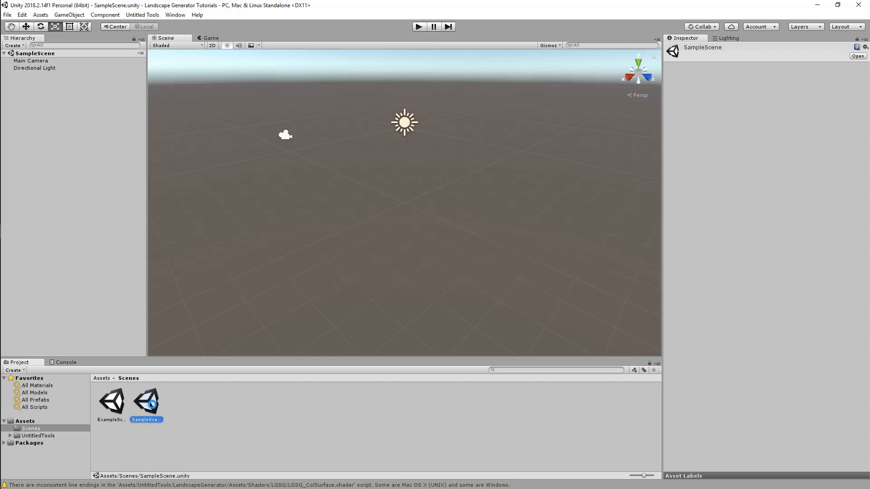
double_click(111, 405)
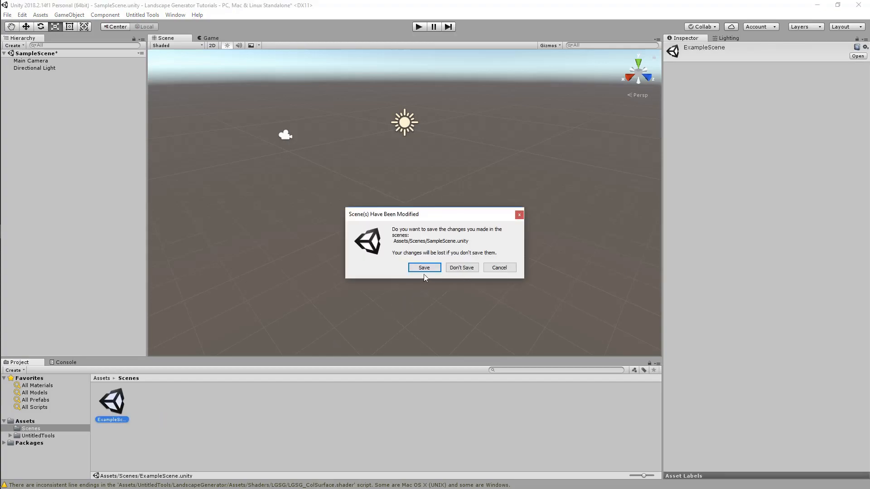
click(448, 269)
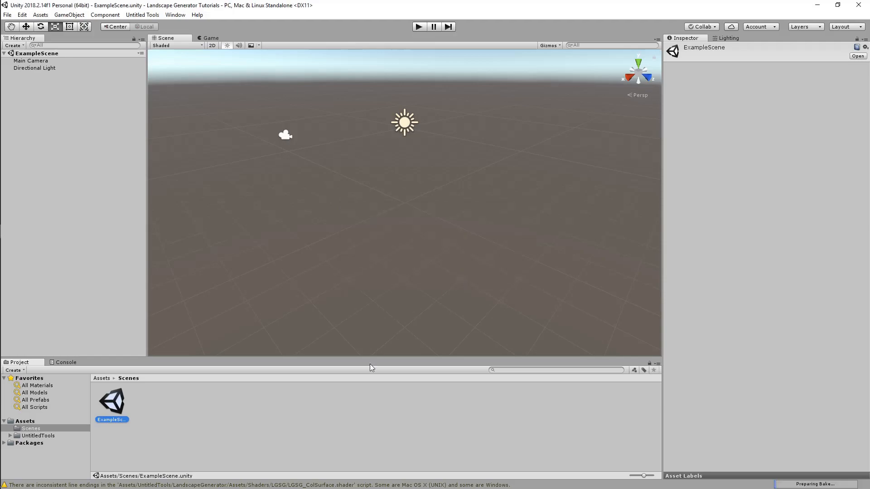
click(225, 425)
click(106, 378)
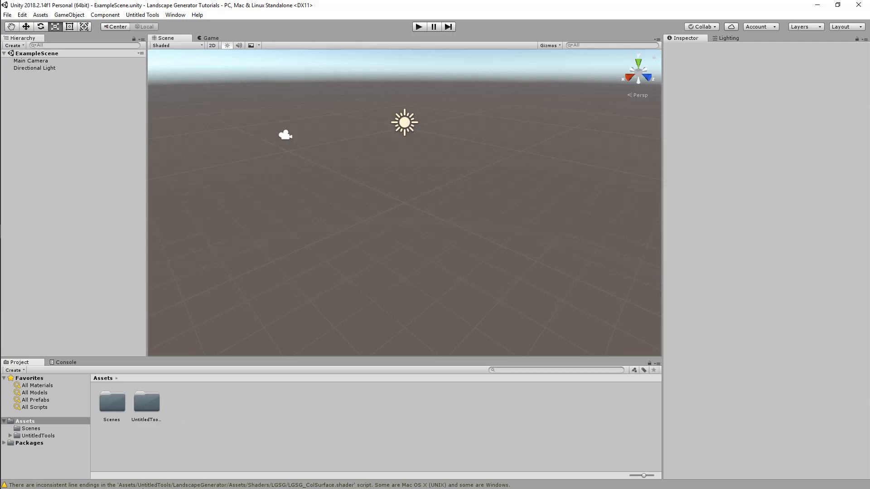
Clear the console messages and return to the project's Assets folder.
key(ctrl+shift+c)
click(17, 370)
click(25, 364)
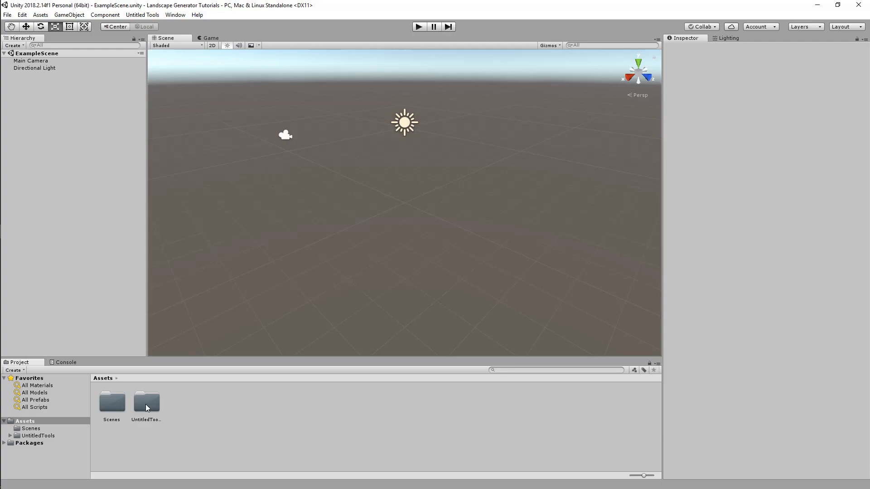
double_click(145, 404)
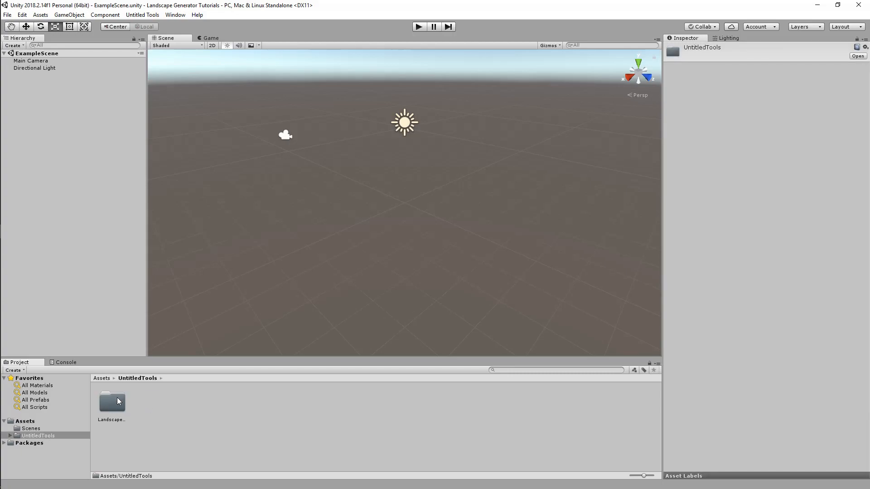
click(102, 378)
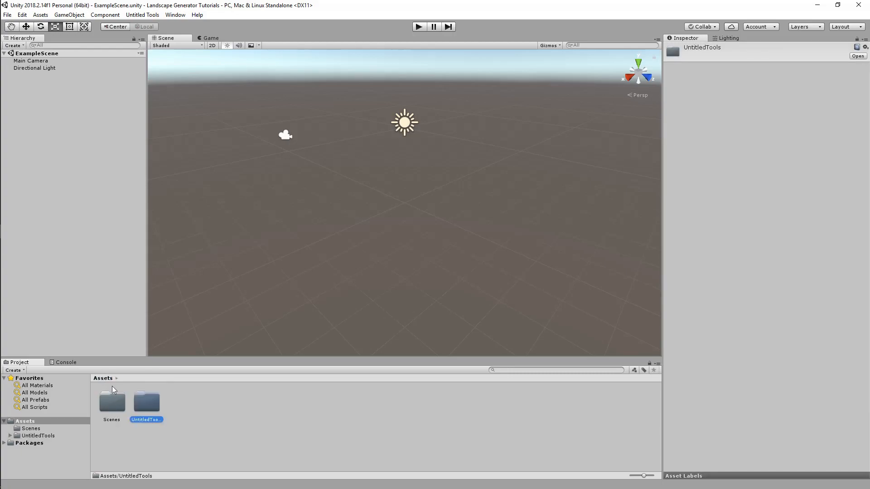
click(224, 427)
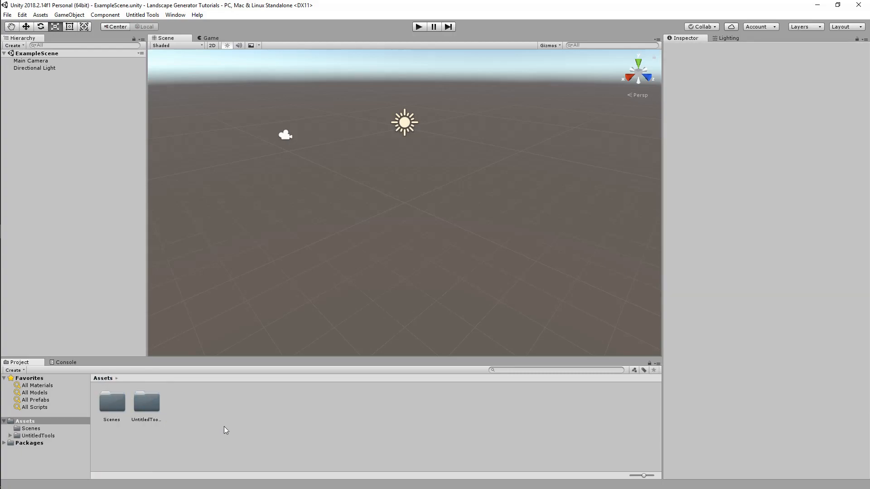
Open the LandscapeGenerator3Demo scene from UntitledTools/LandscapeGenerator/Demo/Scene and examine its demo terrain.
double_click(148, 407)
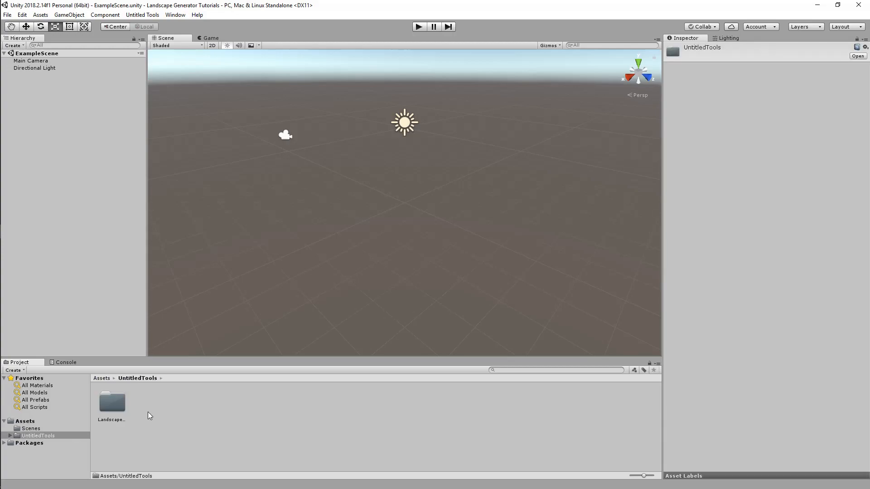
double_click(115, 406)
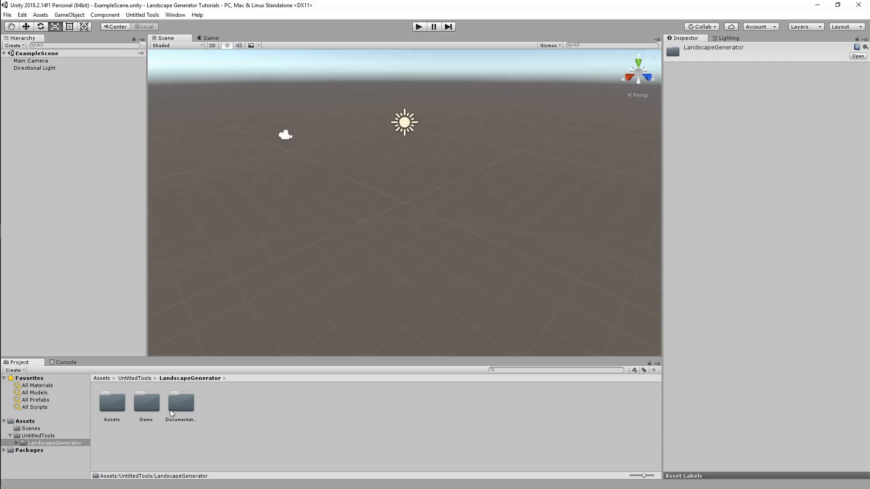
double_click(145, 404)
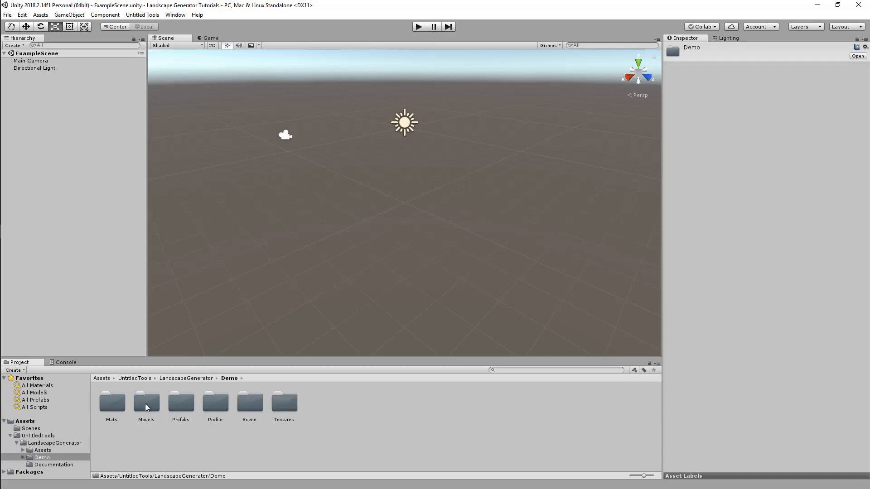
double_click(247, 405)
click(149, 405)
double_click(151, 409)
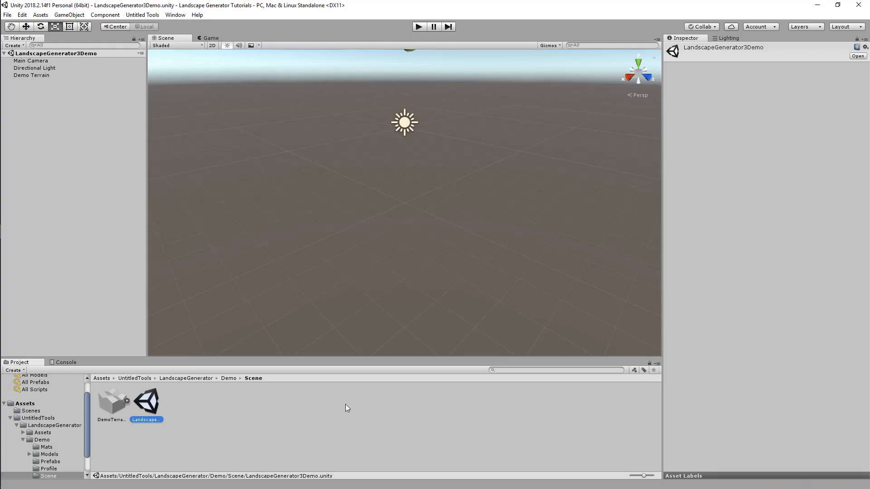
alt+drag(417, 333, 502, 356)
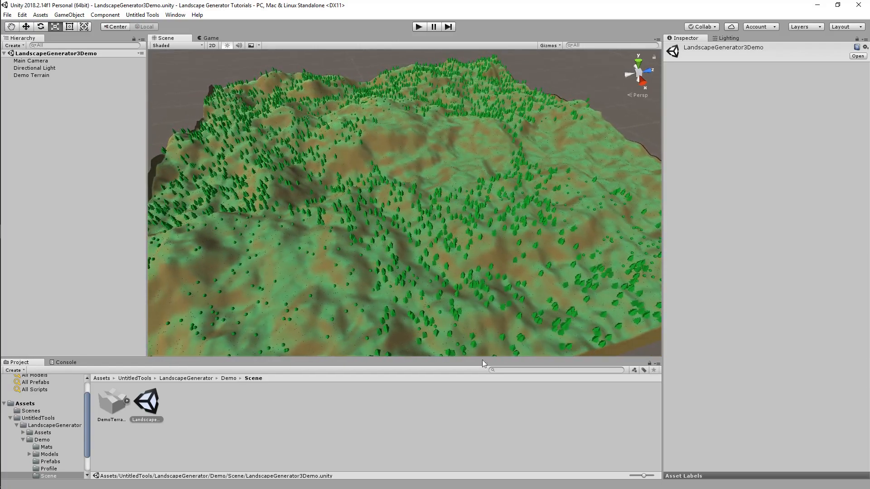
Open the Overview of the Landscape Generator 3 document from LandscapeGenerator's Documentation folder and read through to the Useful References section.
click(229, 378)
click(182, 379)
double_click(172, 406)
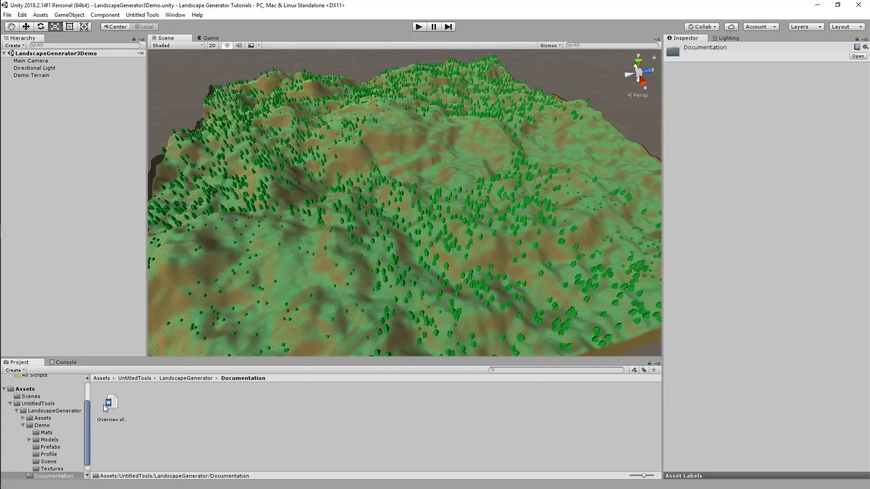
double_click(119, 405)
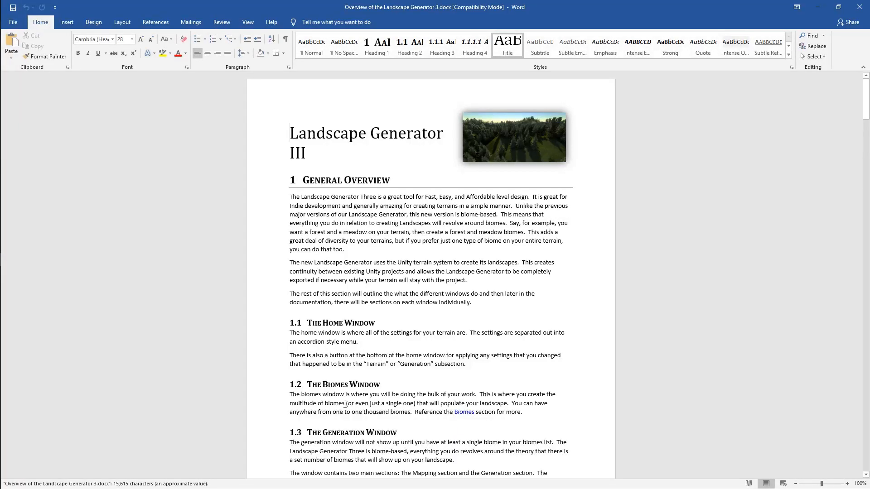
scroll(786, 164, down, 7)
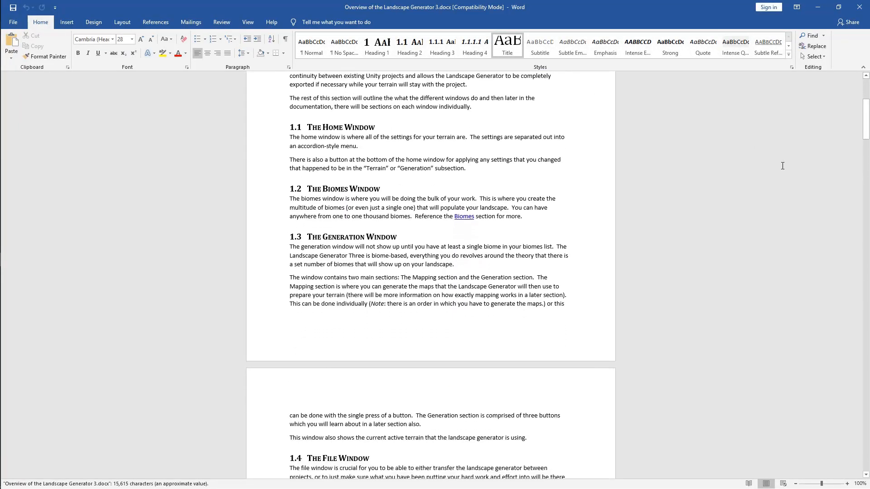
drag(866, 129, 841, 448)
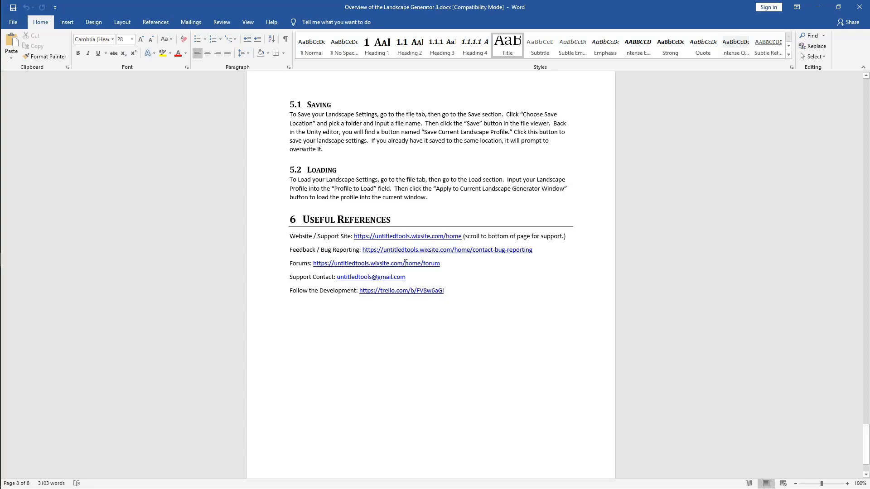
Follow the document's development link to view the Landscape Generator Trello board, and return to Unity.
ctrl+click(413, 292)
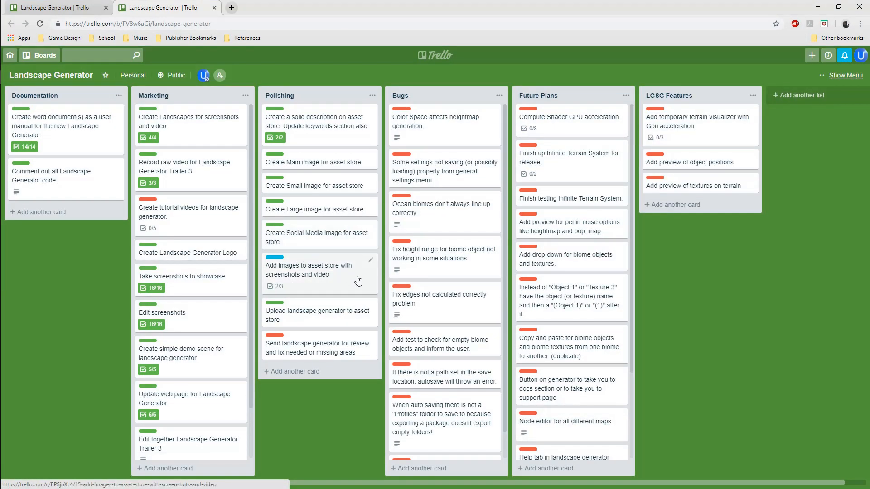
click(817, 7)
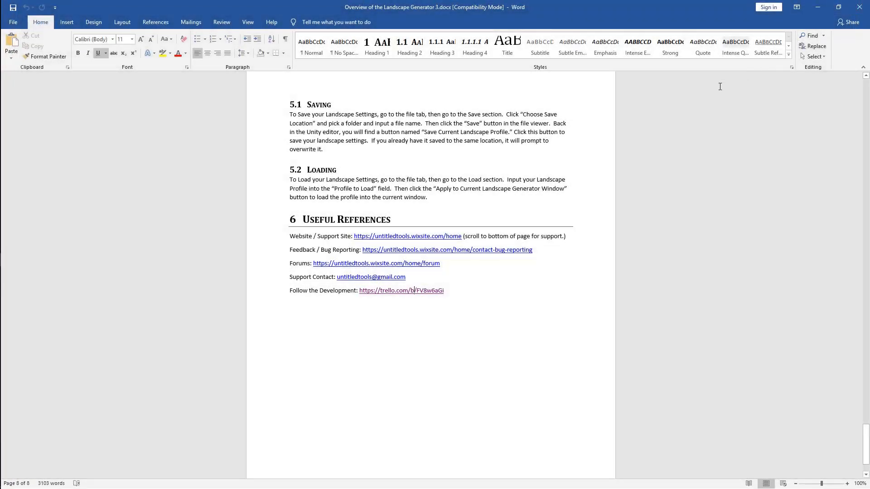
click(816, 7)
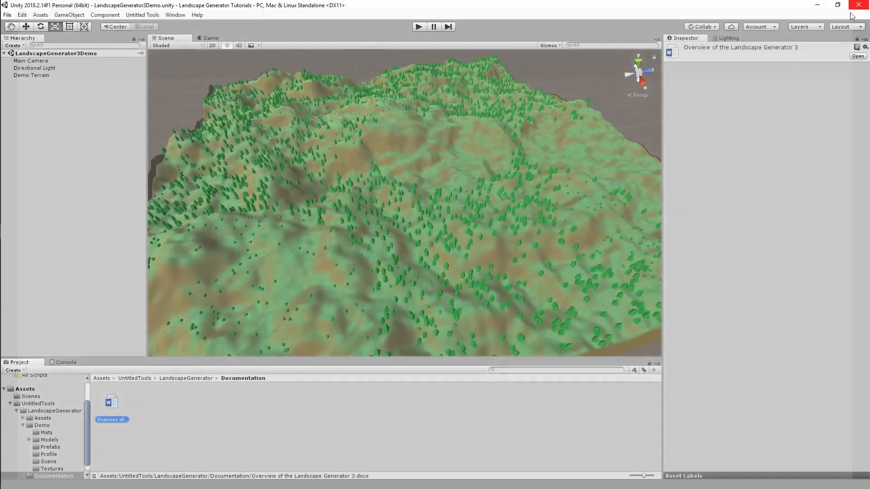
Reopen ExampleScene from the Scenes folder and go back to the project's root Assets folder.
click(175, 409)
click(186, 378)
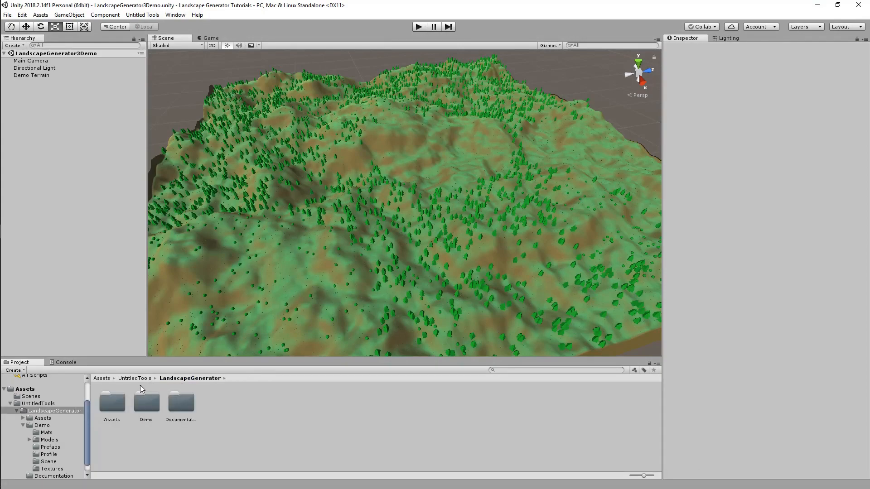
click(131, 378)
click(101, 379)
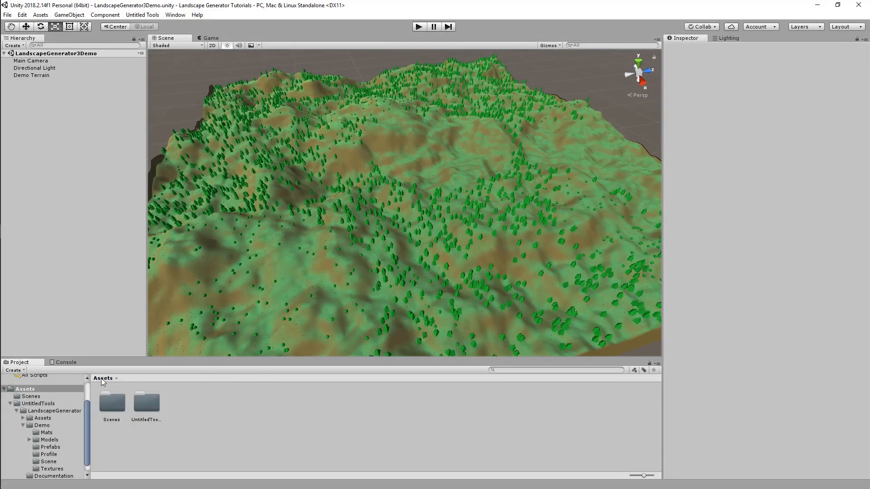
double_click(108, 407)
double_click(109, 407)
click(179, 412)
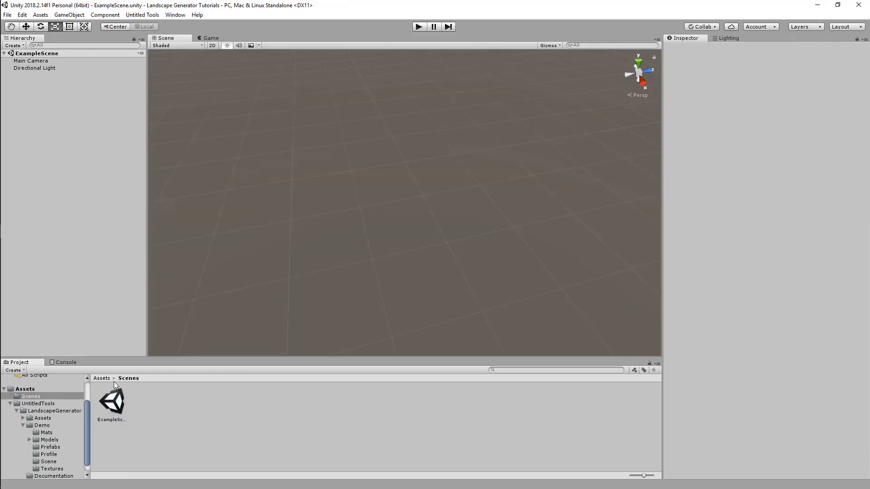
click(102, 378)
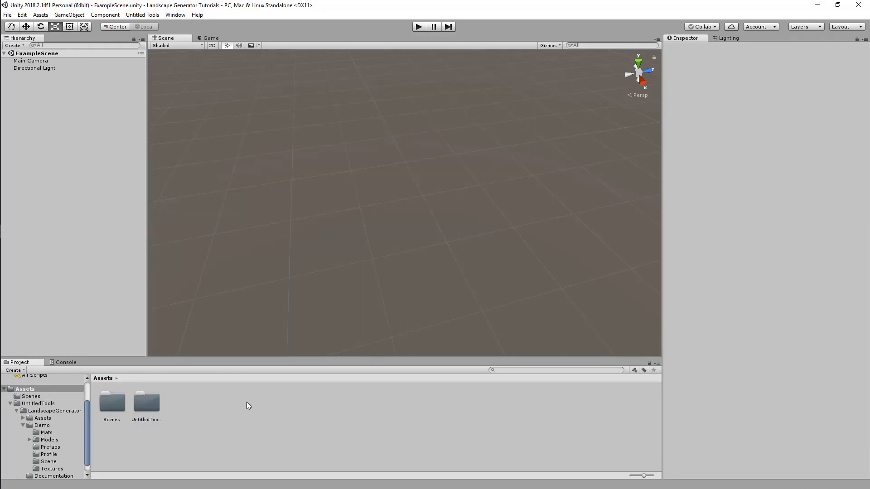
Open the Landscape Generator window and close the Lighting tab docked beside it.
click(151, 15)
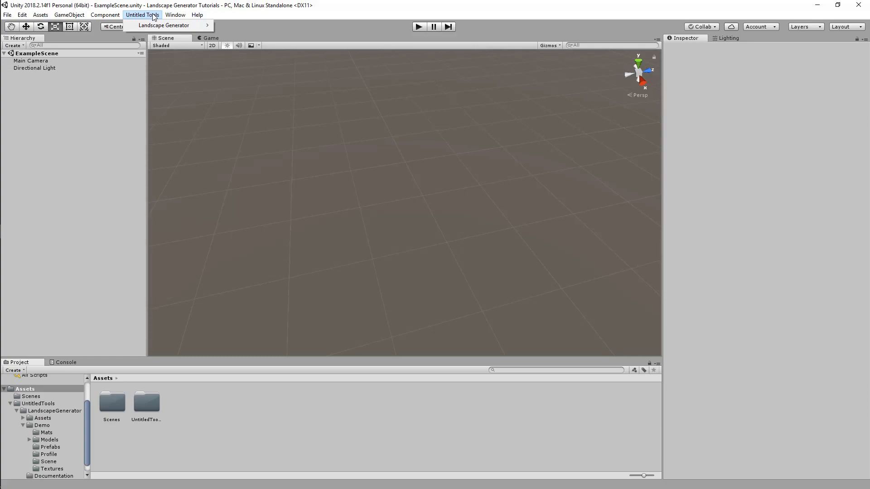
mouse_move(157, 26)
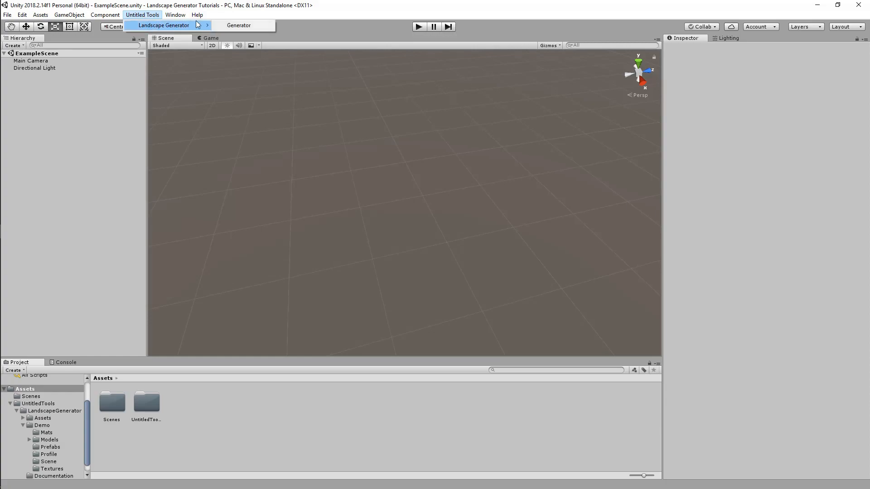
click(233, 26)
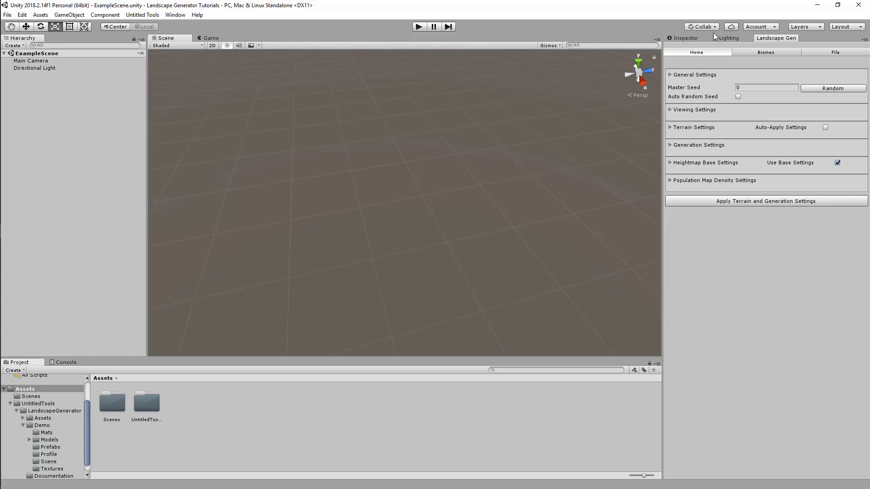
mouse_move(768, 37)
mouse_down()
mouse_move(720, 37)
mouse_move(768, 37)
mouse_up()
right_click(736, 40)
click(735, 40)
right_click(735, 40)
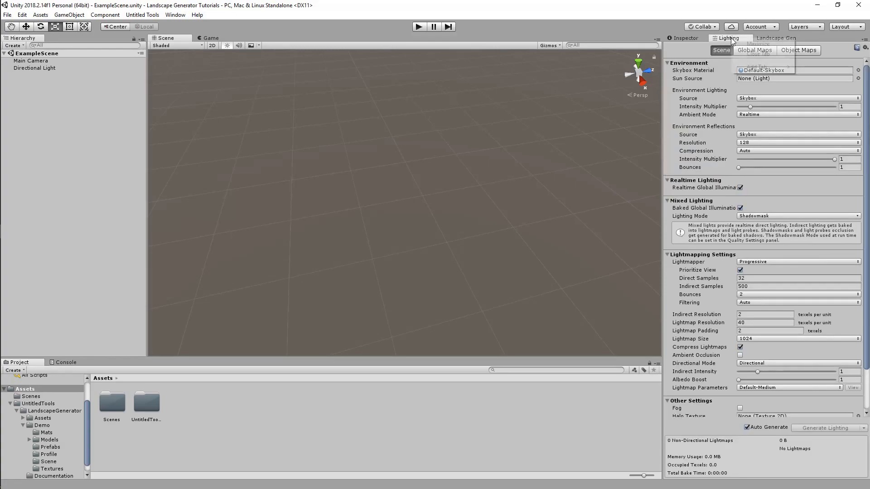
click(753, 56)
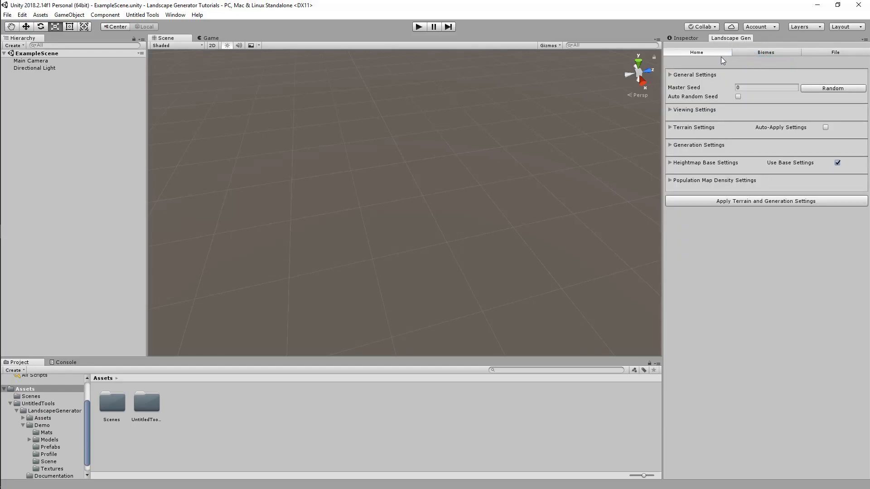
Dock the Inspector beside the Console and close the Landscape Generator window.
right_drag(594, 119, 553, 120)
drag(683, 39, 91, 375)
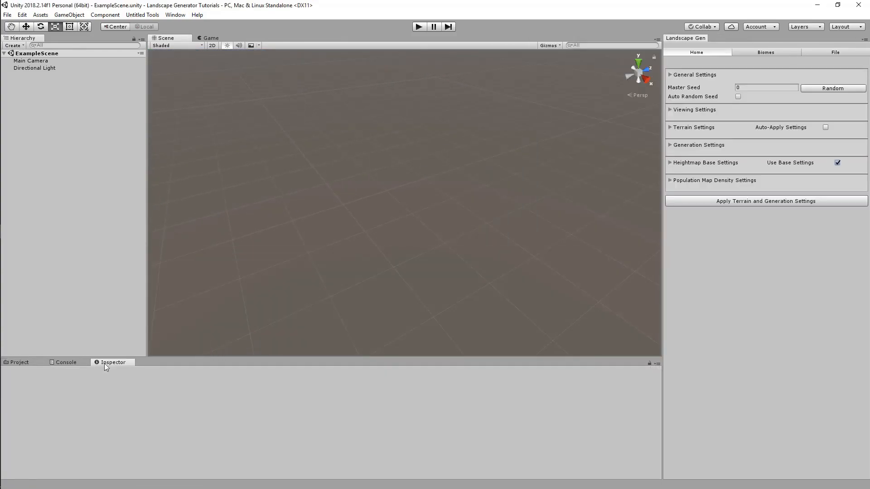
right_click(686, 38)
click(713, 54)
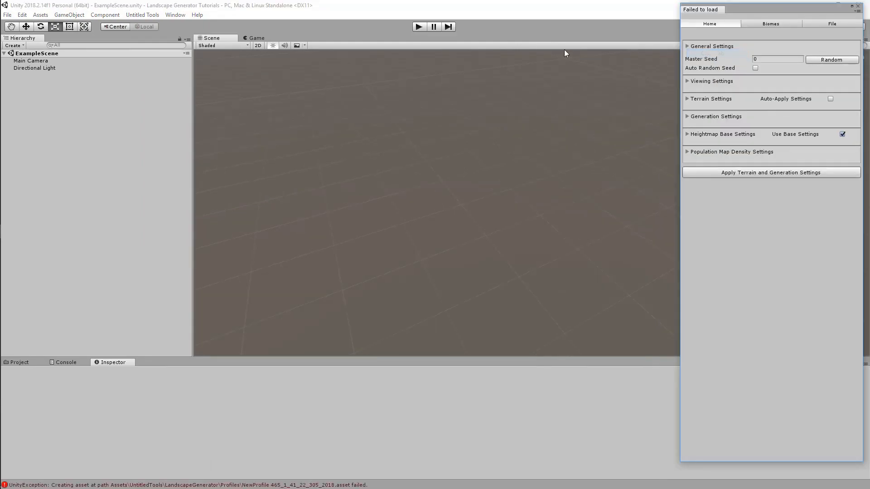
click(859, 7)
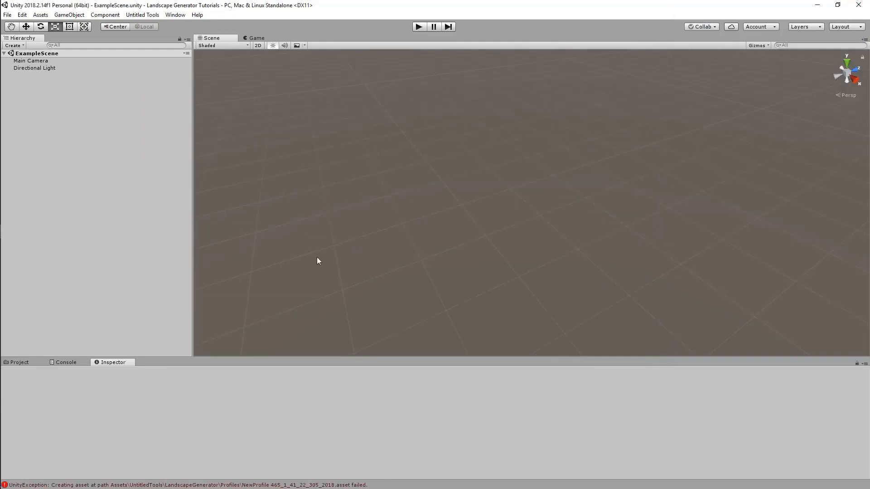
Open the profile-saving error in the Console, clear the log, and narrow the Hierarchy.
click(149, 16)
mouse_move(150, 26)
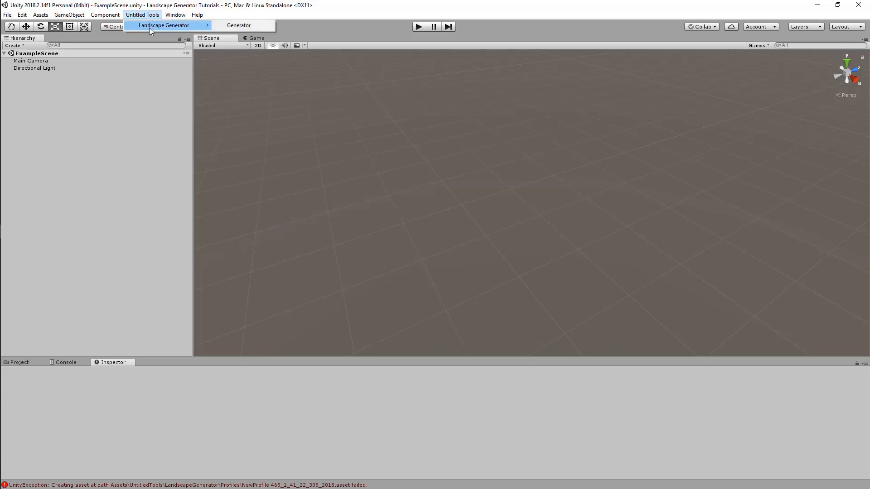
click(164, 485)
click(16, 372)
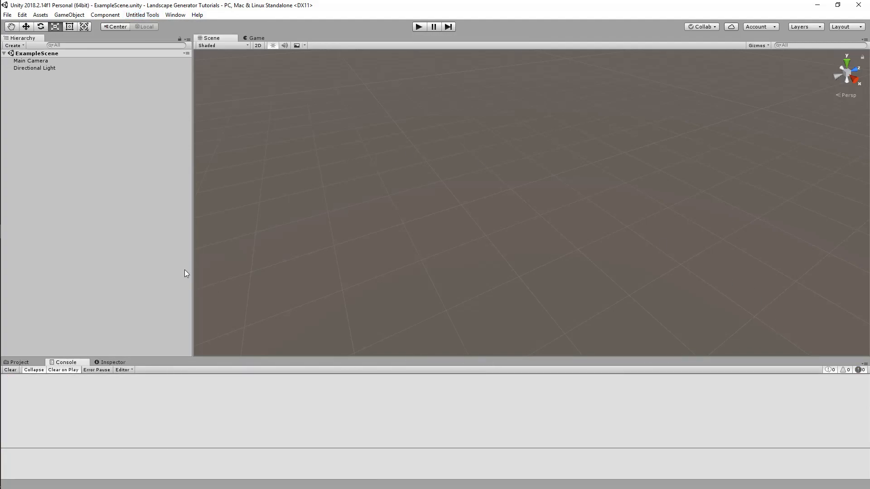
drag(193, 265, 155, 261)
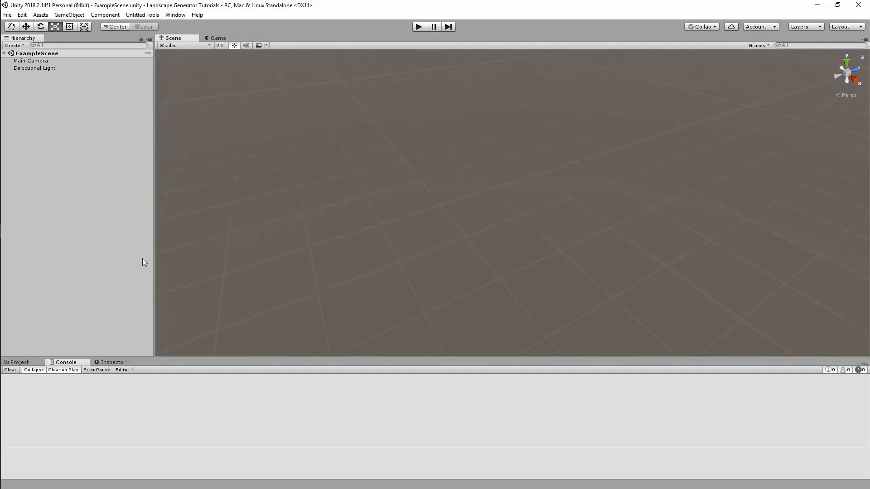
Reopen the Landscape Generator beside the Inspector, close its docked and floating windows, and clear the Console errors.
click(143, 15)
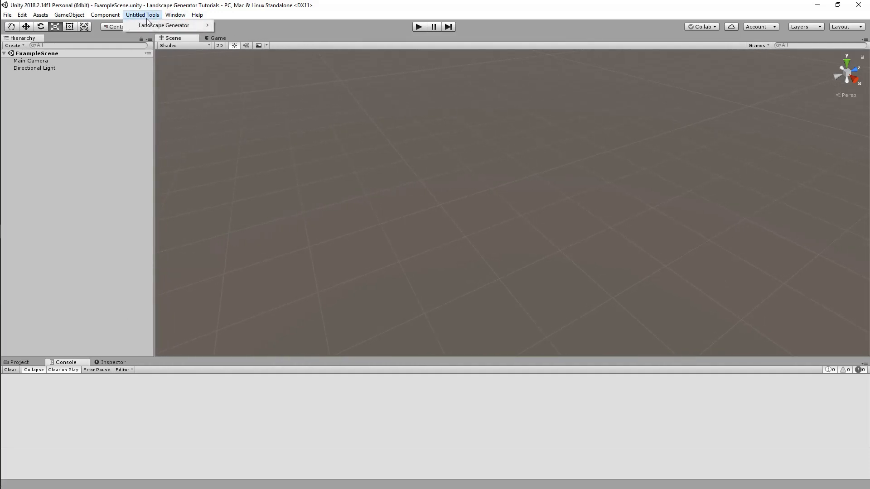
mouse_move(162, 28)
click(258, 27)
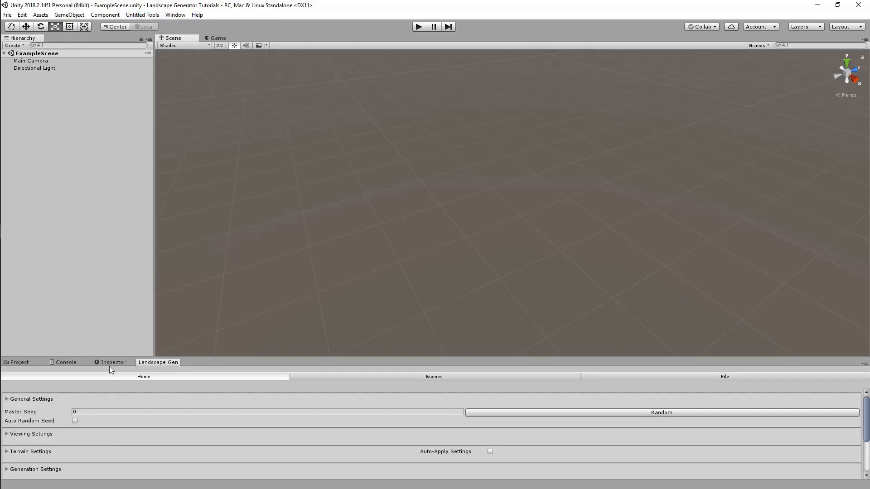
right_click(153, 364)
click(181, 380)
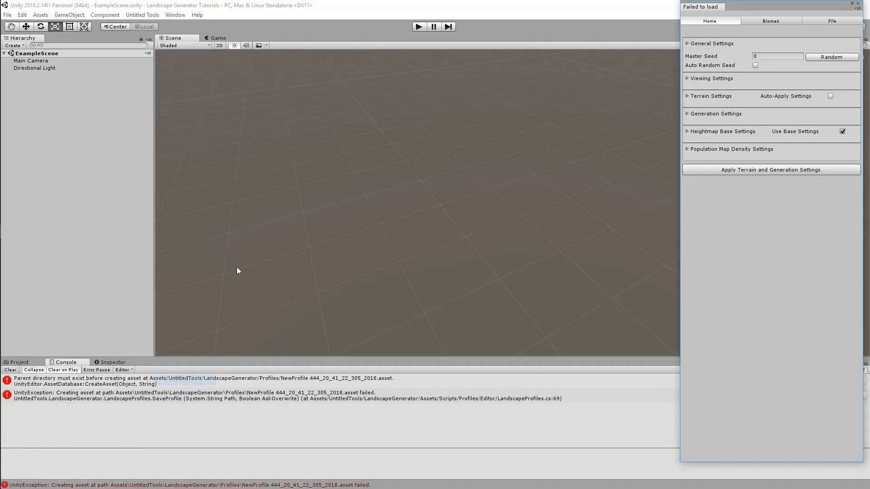
click(10, 371)
click(853, 7)
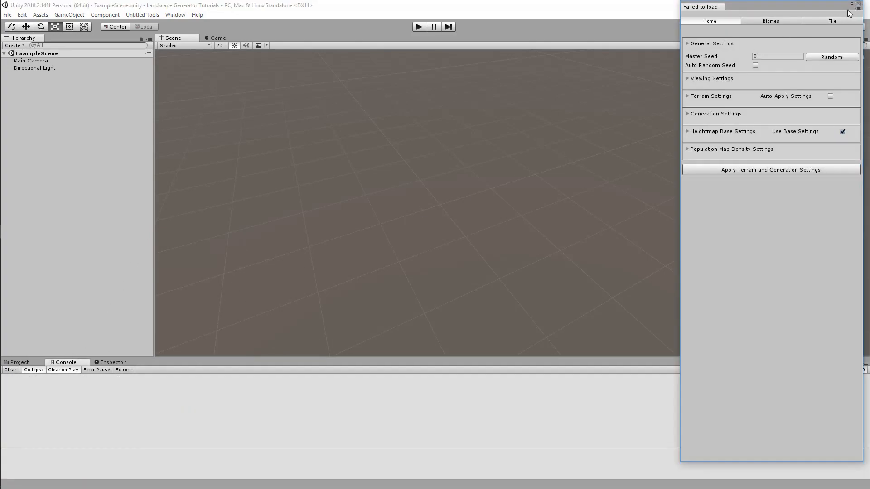
click(857, 4)
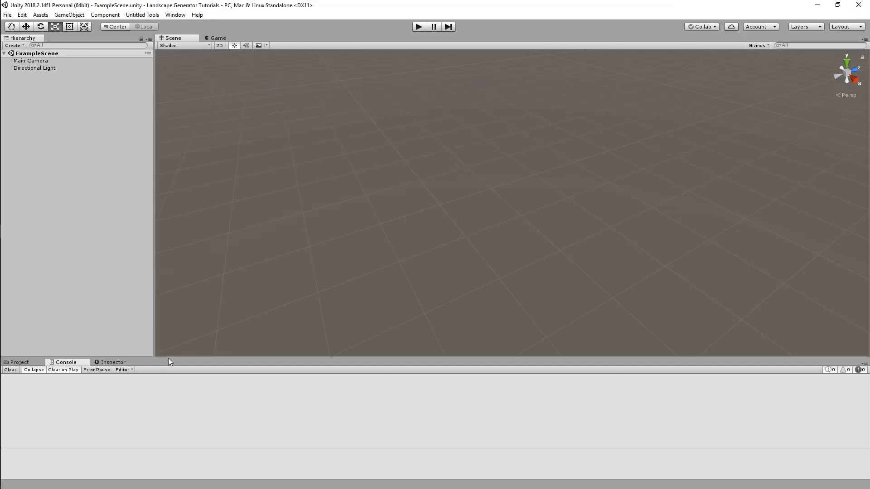
drag(155, 288, 150, 285)
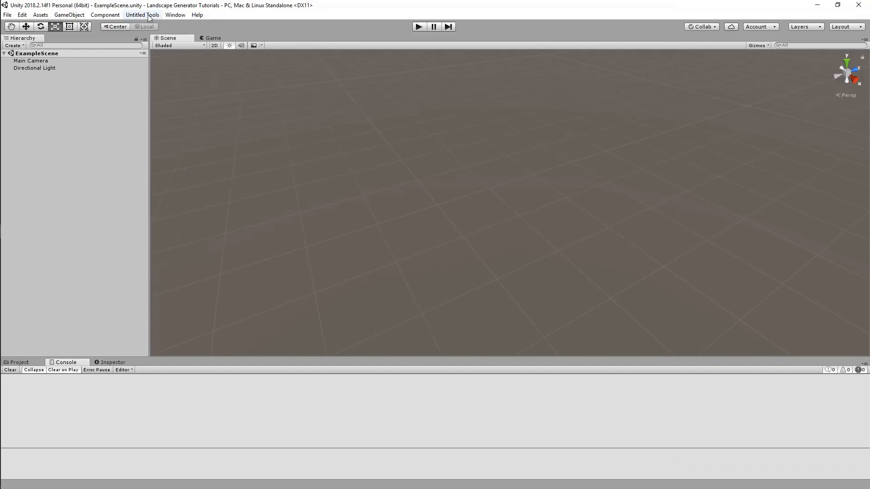
Restore the Default editor layout, then enlarge the Scene view's height, narrow the Hierarchy, widen the Inspector, and expand ExampleScene.
click(175, 15)
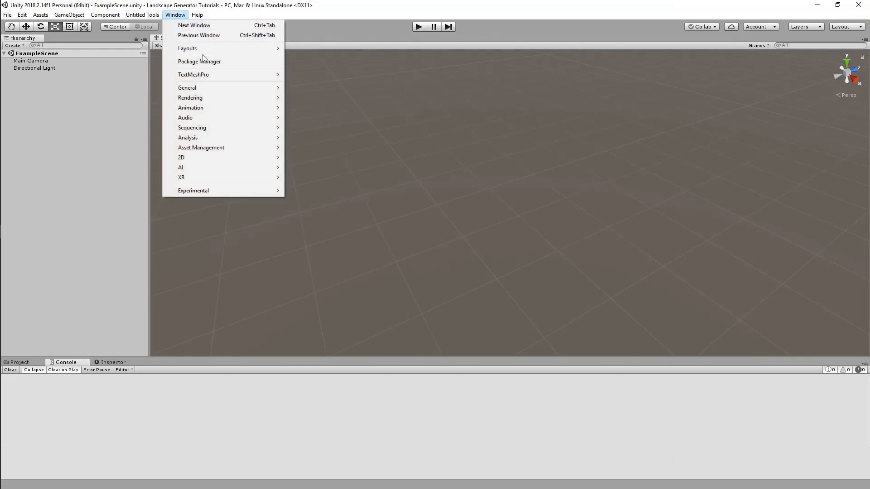
mouse_move(207, 47)
click(355, 69)
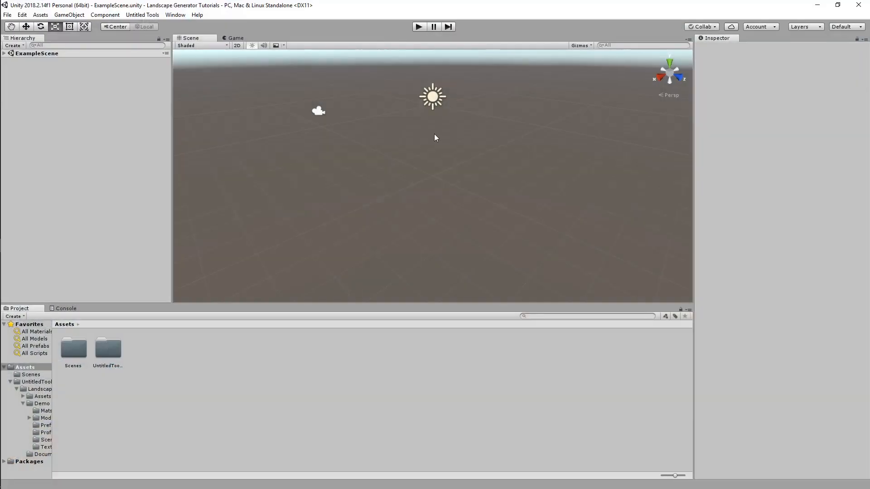
drag(549, 301, 580, 358)
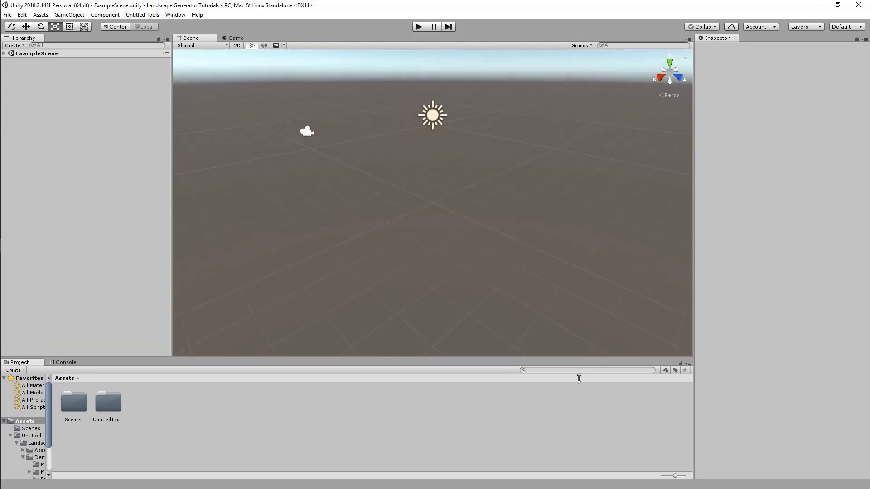
drag(174, 178, 142, 179)
click(9, 54)
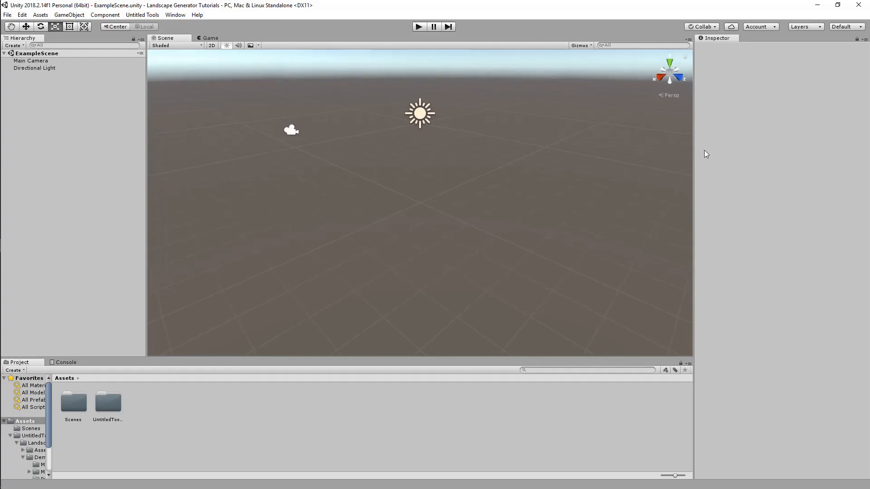
drag(694, 70, 673, 77)
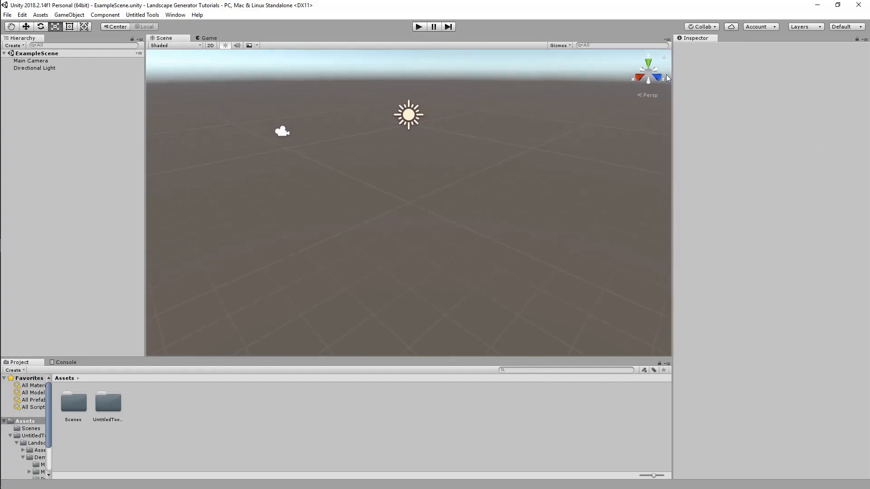
Open the Landscape Generator window in the restored layout.
click(142, 14)
mouse_move(190, 25)
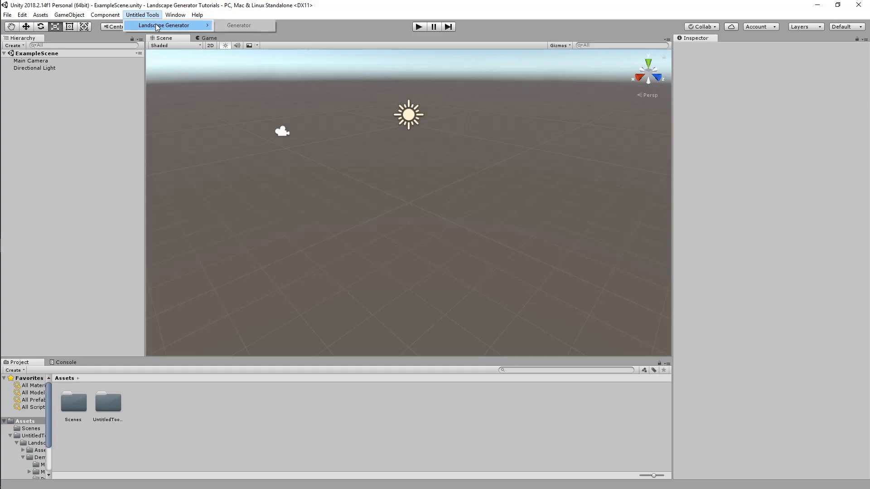
click(248, 28)
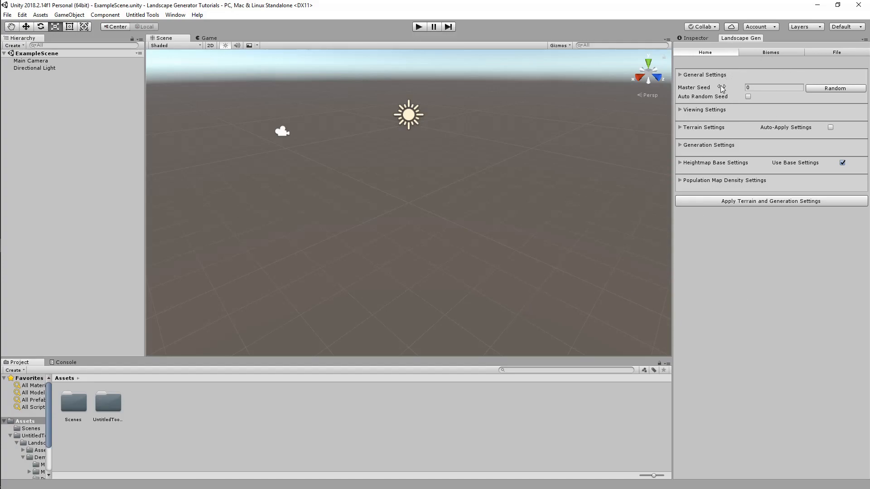
Add a new biome in the Landscape Generator and remove it again.
click(749, 53)
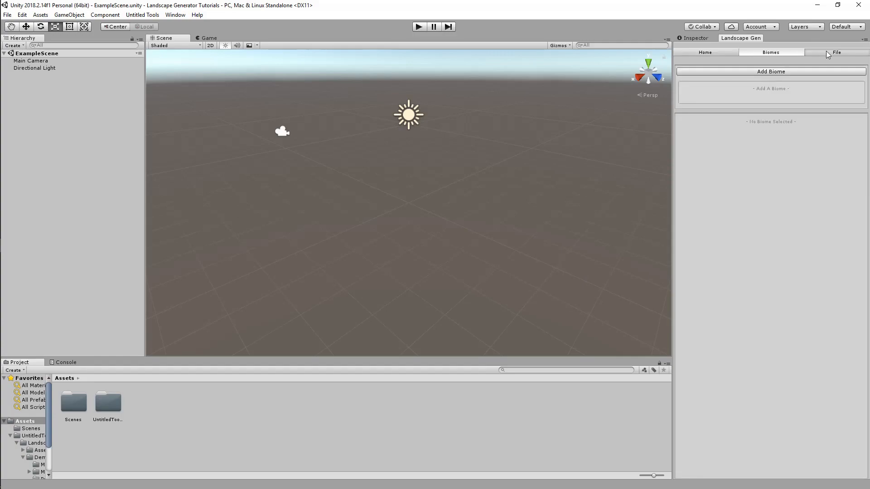
click(812, 53)
click(751, 54)
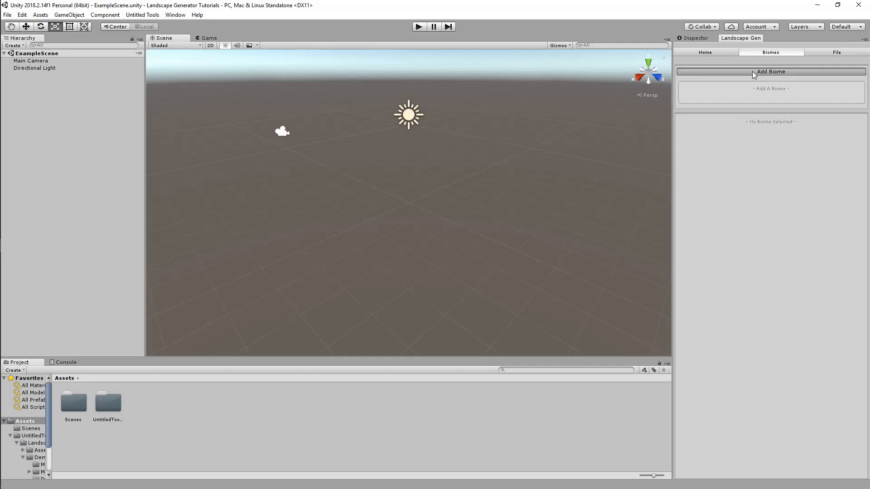
click(755, 72)
click(776, 158)
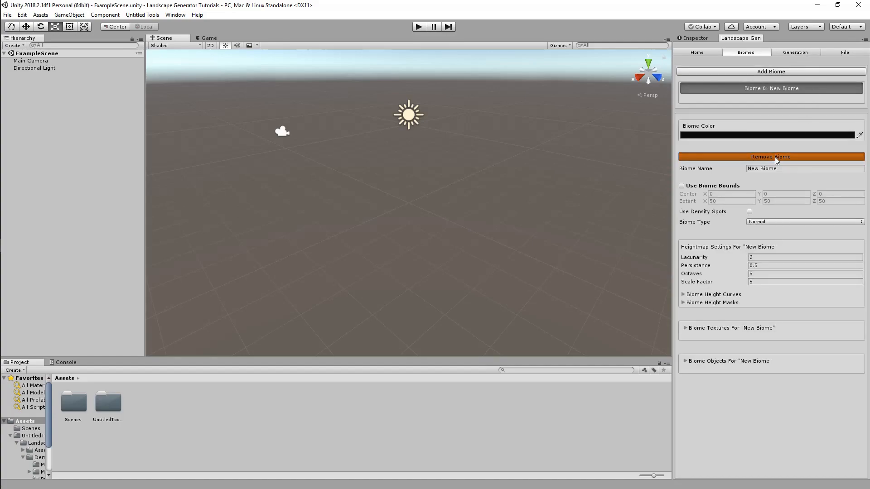
click(388, 269)
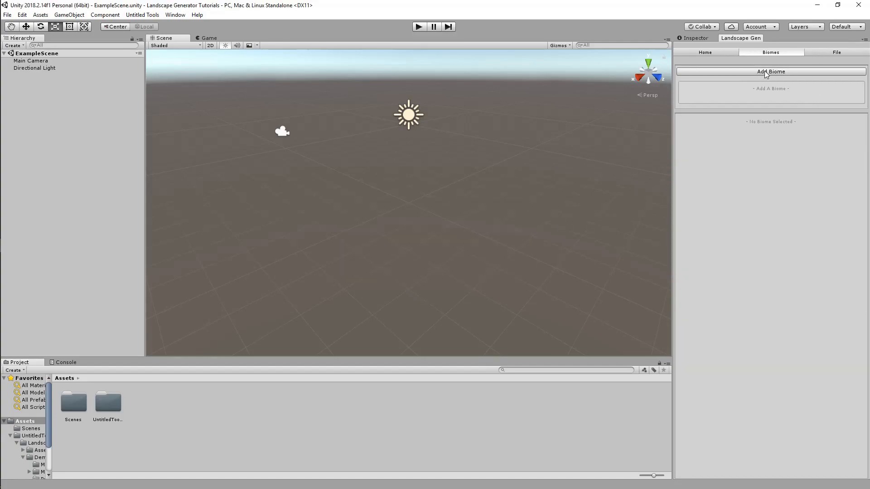
Look through the Landscape Generator's General Settings, Biomes page and File profile options, and return to the Home page.
click(716, 54)
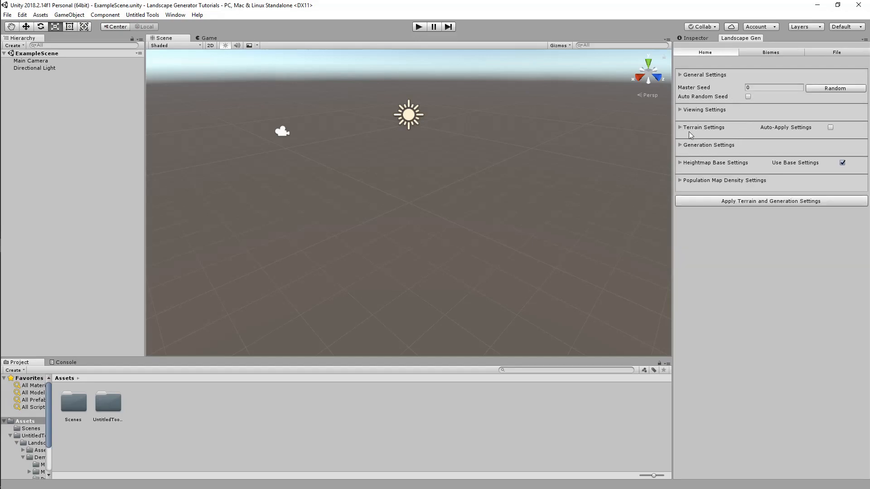
click(704, 80)
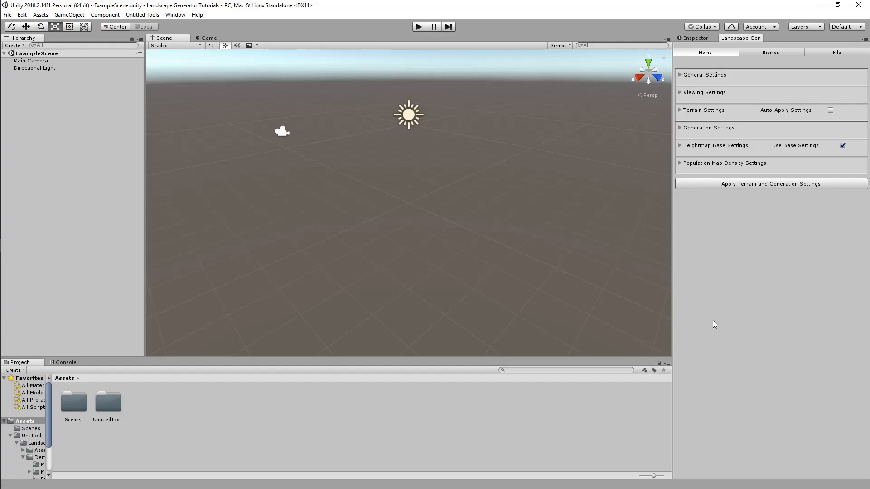
click(703, 76)
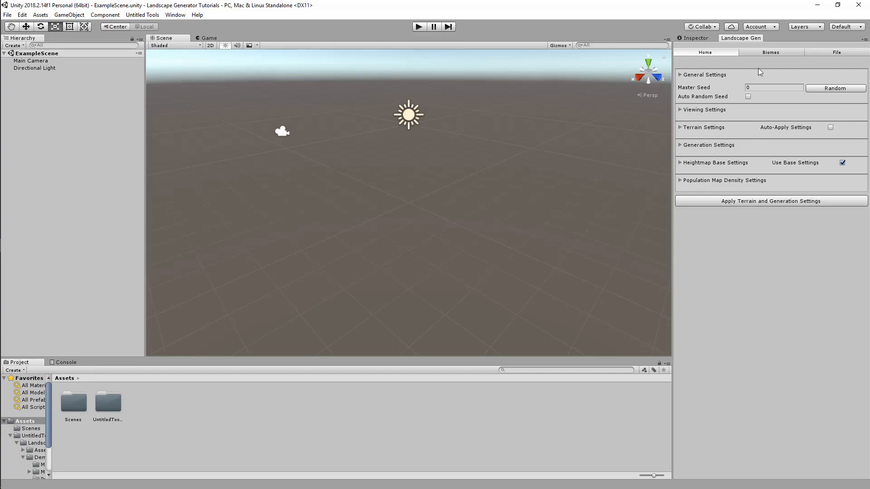
click(765, 54)
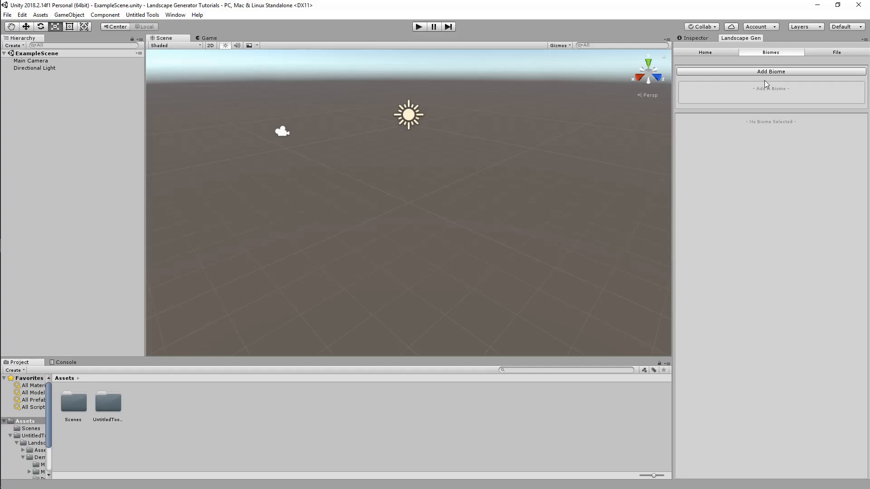
click(819, 55)
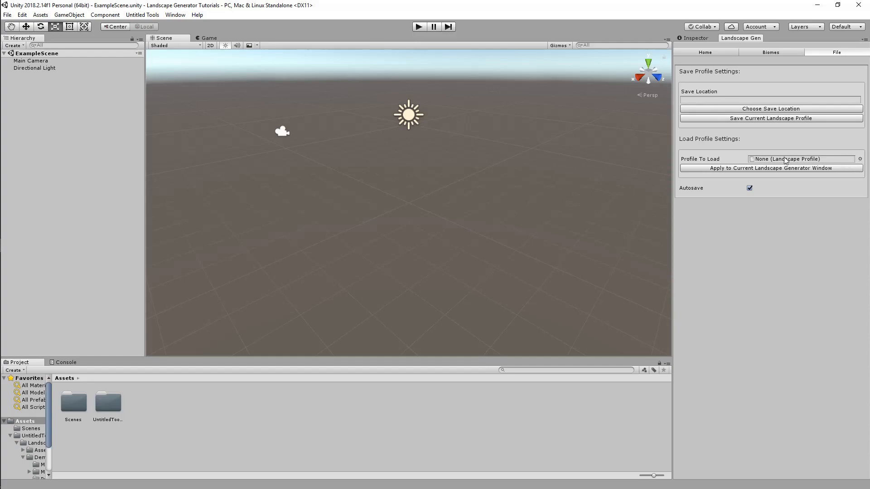
click(703, 54)
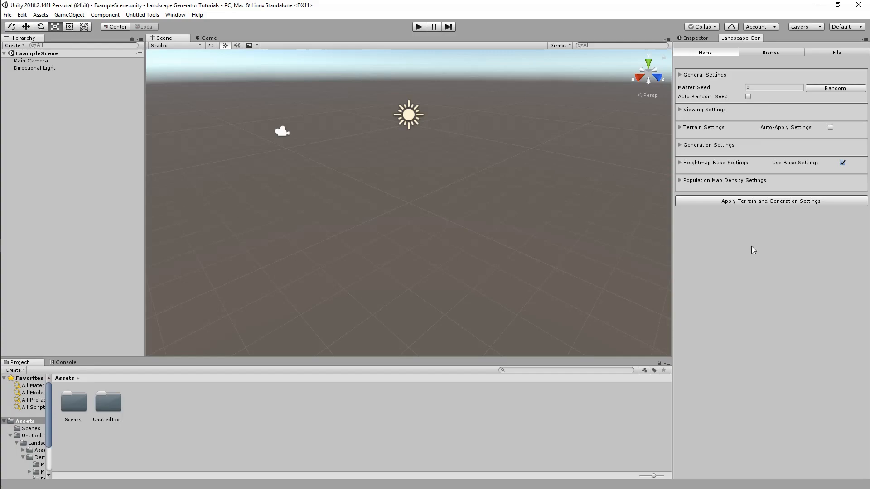
Toggle the Auto Random Seed option and generate a random Master Seed.
click(748, 97)
click(825, 90)
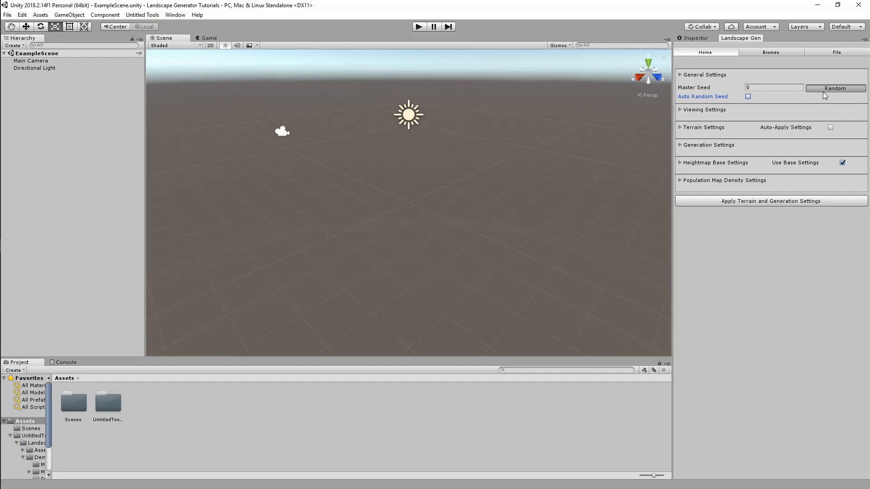
click(816, 89)
click(784, 87)
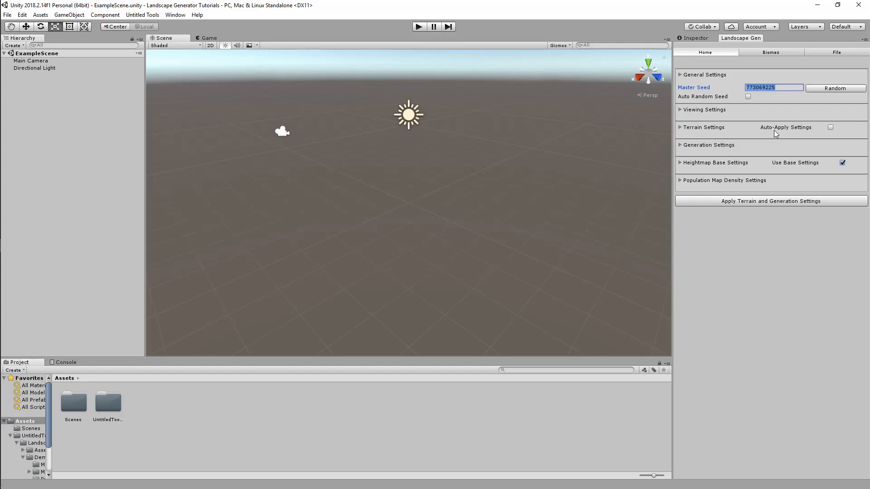
Enter 567 as the Master Seed and clear the value again.
text(567)
double_click(761, 87)
key(BackSpace)
Collapse the General Settings, expand the Viewing Settings and turn on Show General for the scene.
click(697, 75)
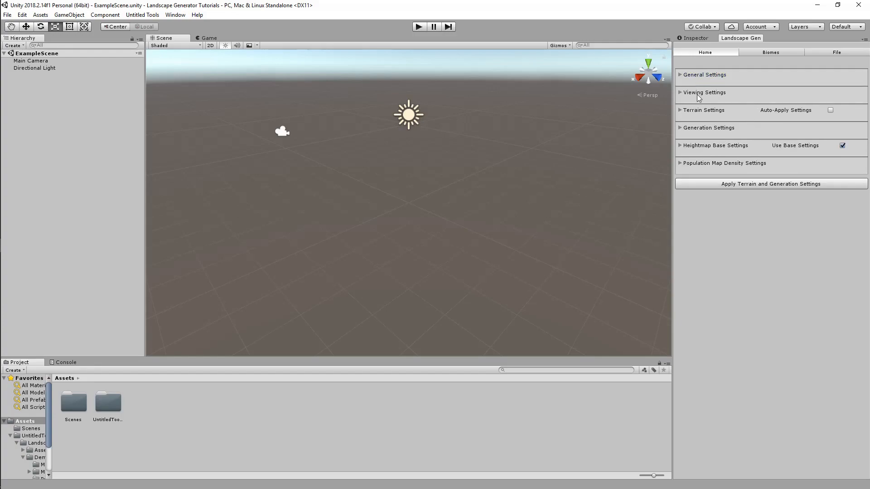
click(701, 75)
click(702, 112)
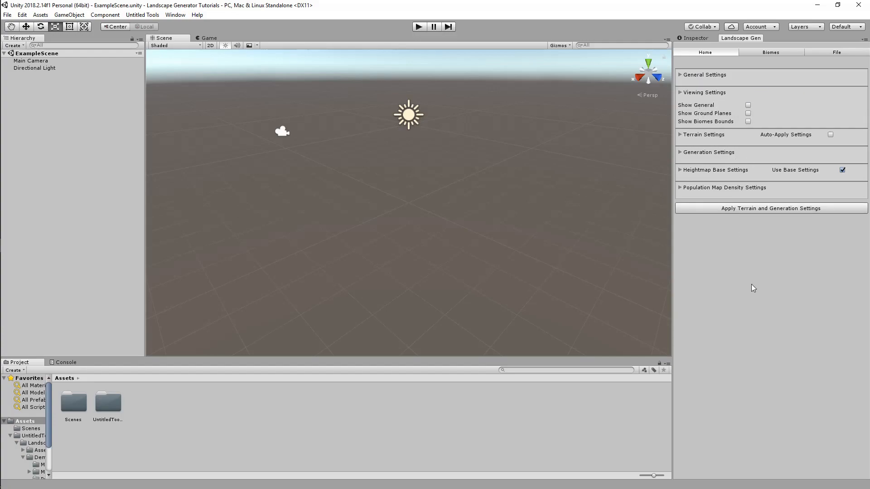
right_drag(499, 208, 514, 222)
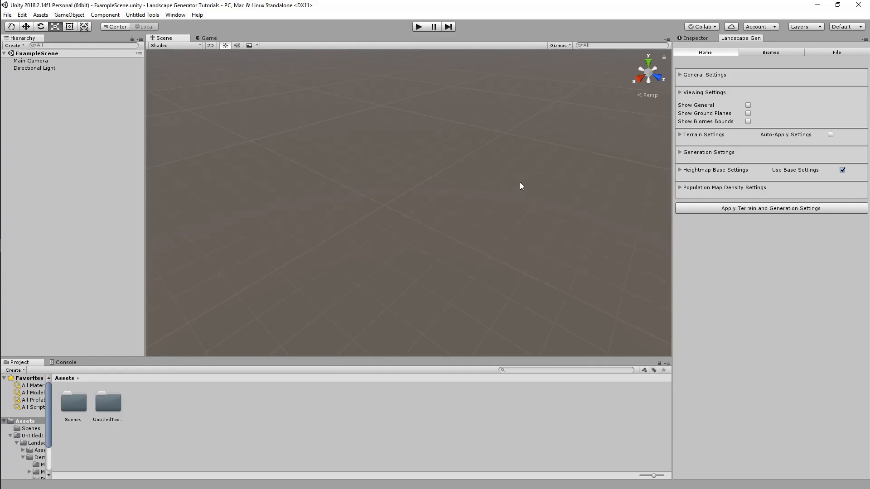
click(748, 105)
mouse_move(545, 198)
right_down()
mouse_move(458, 235)
mouse_move(585, 222)
mouse_move(592, 235)
mouse_move(562, 243)
right_up()
Shift the World Center in the Generation Settings to X 24.36 and Y -42.17, and check it in the Scene and Game views.
click(705, 153)
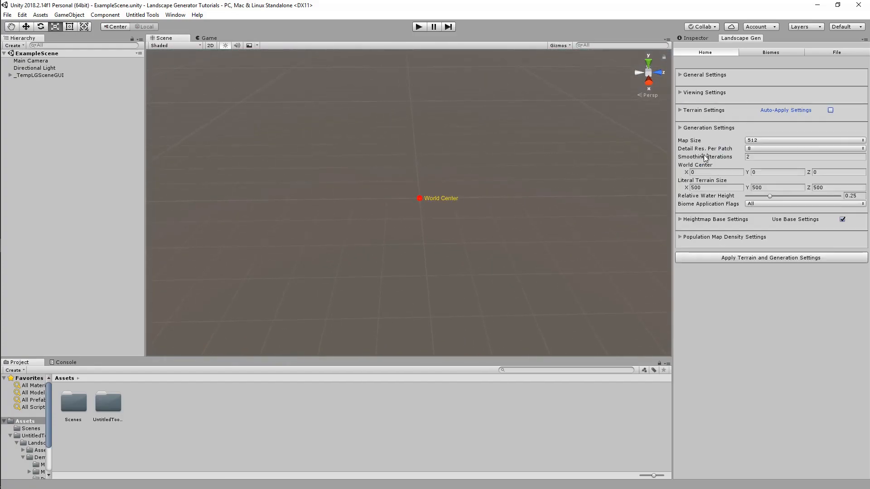
mouse_move(686, 172)
mouse_down()
mouse_move(732, 171)
mouse_move(198, 177)
mouse_move(785, 174)
mouse_move(482, 175)
mouse_move(416, 192)
mouse_move(696, 225)
mouse_move(112, 231)
mouse_move(126, 231)
mouse_up()
mouse_move(425, 233)
alt+mouse_down()
mouse_move(529, 292)
mouse_move(585, 288)
alt+mouse_up()
click(214, 40)
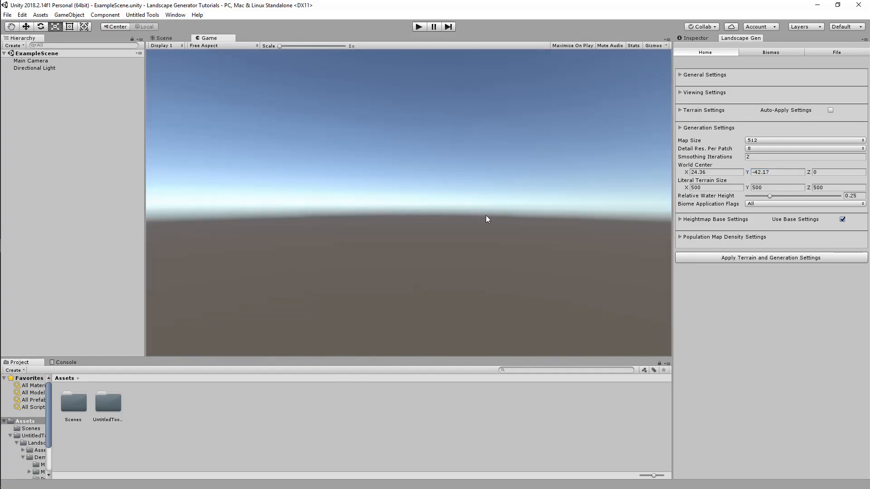
click(165, 38)
Reset the World Center X and Y coordinates to 0.
click(720, 171)
text(0)
click(763, 173)
text(0)
alt+drag(505, 151, 238, 96)
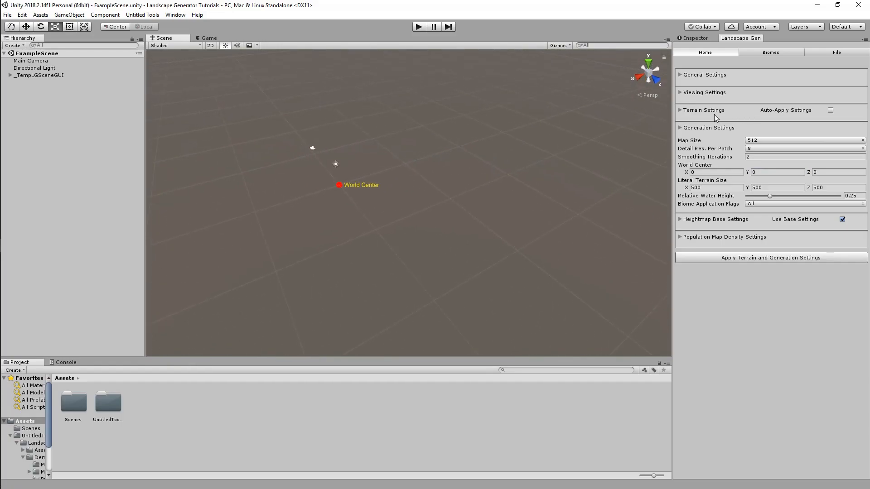
Collapse the Generation Settings and turn on Show Ground Planes in the Viewing Settings.
click(706, 130)
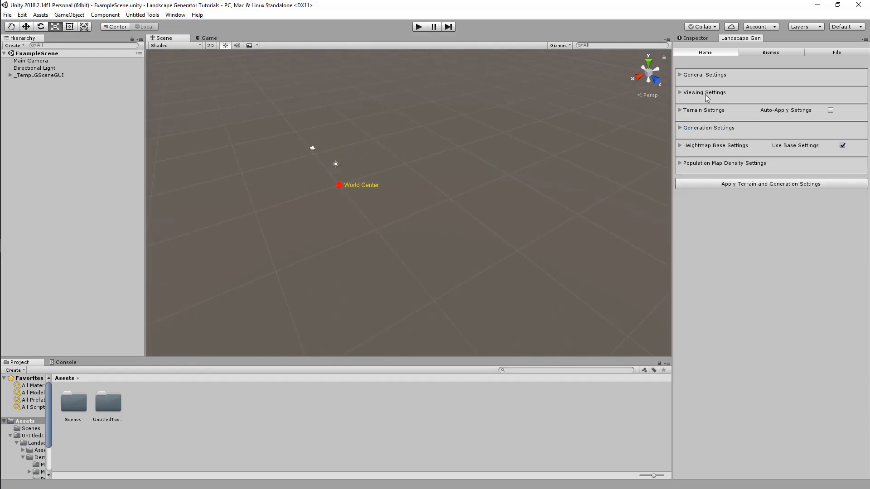
click(707, 94)
mouse_move(510, 167)
alt+mouse_down()
mouse_move(507, 159)
mouse_move(519, 167)
alt+mouse_up()
click(748, 113)
alt+drag(653, 159, 670, 191)
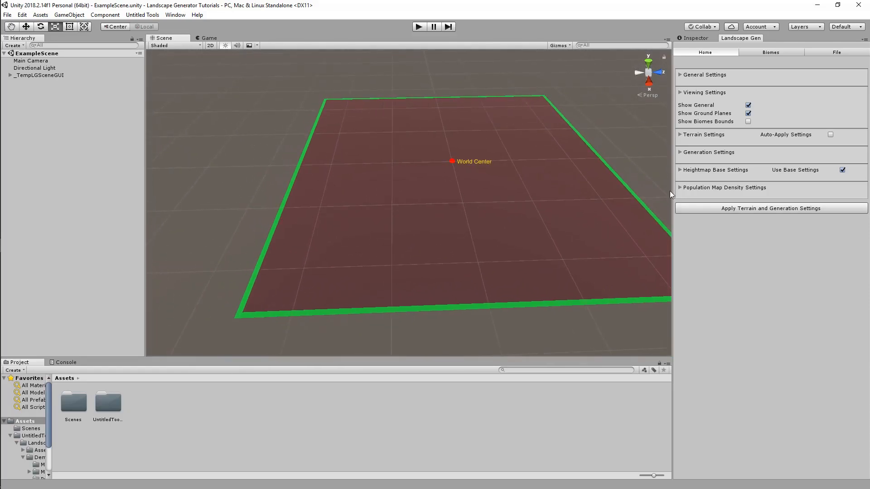
Set the Literal Terrain Size X and Z in the Generation Settings to 512.
click(720, 153)
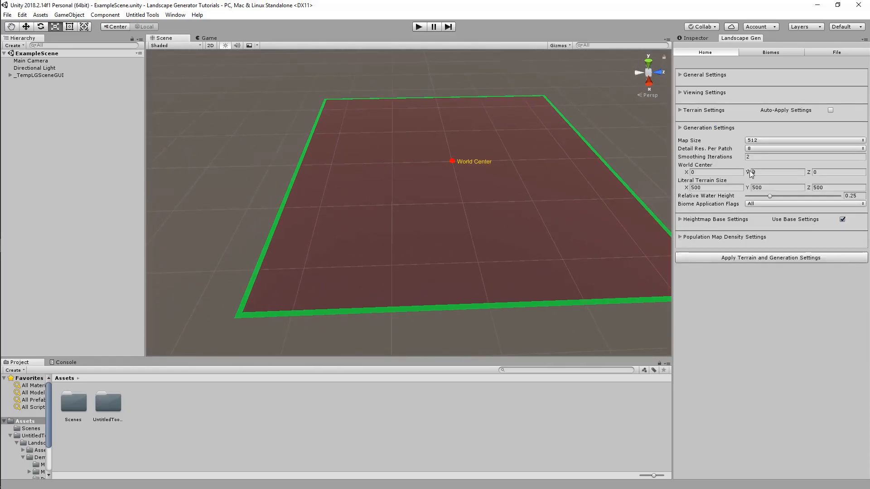
click(709, 188)
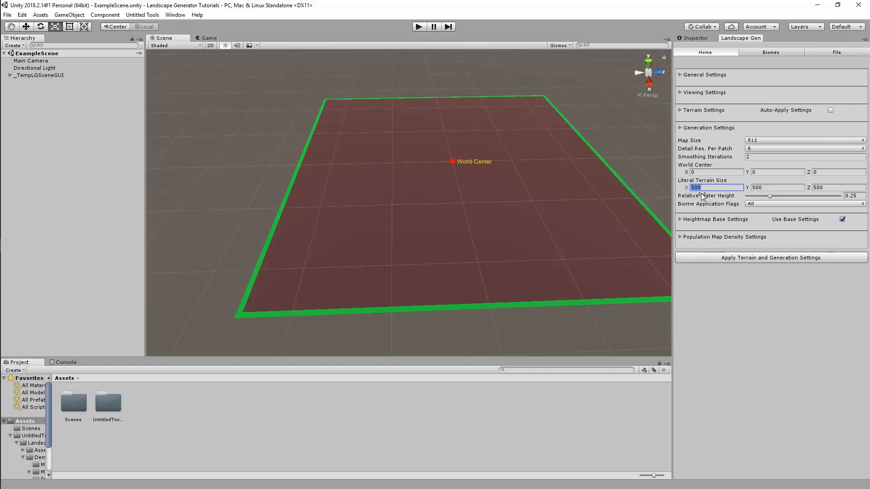
text(512)
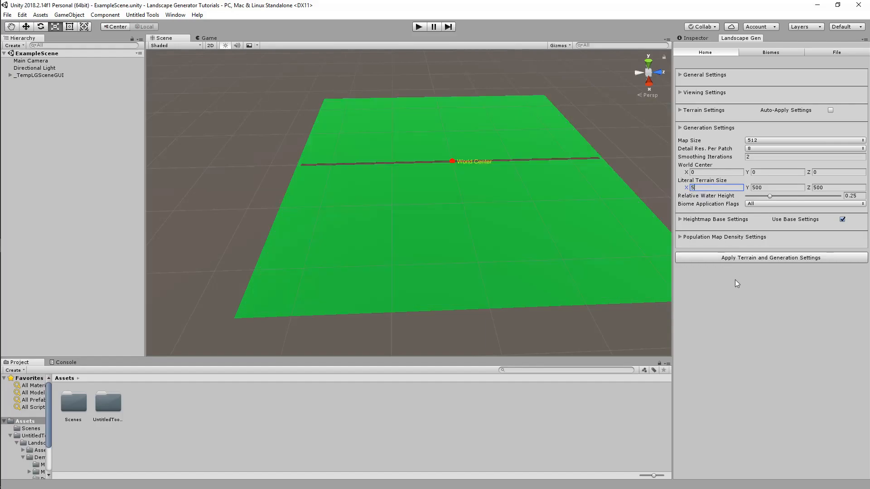
click(821, 187)
text(512)
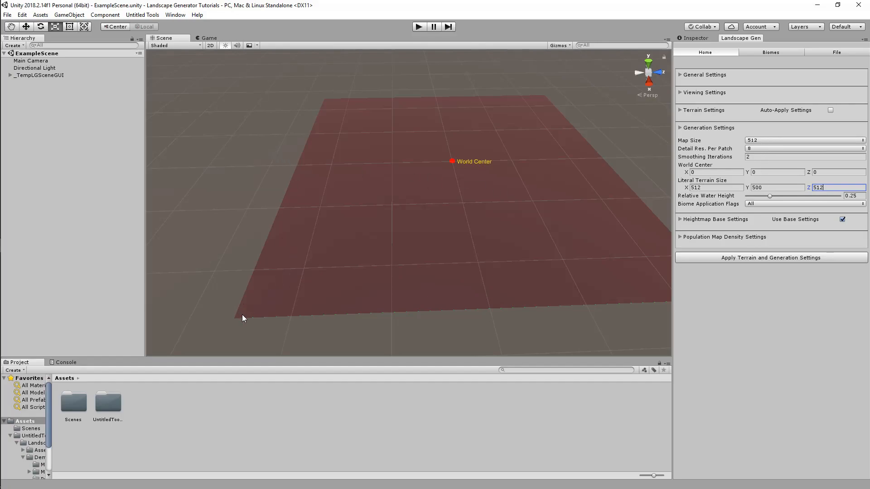
alt+drag(605, 303, 534, 284)
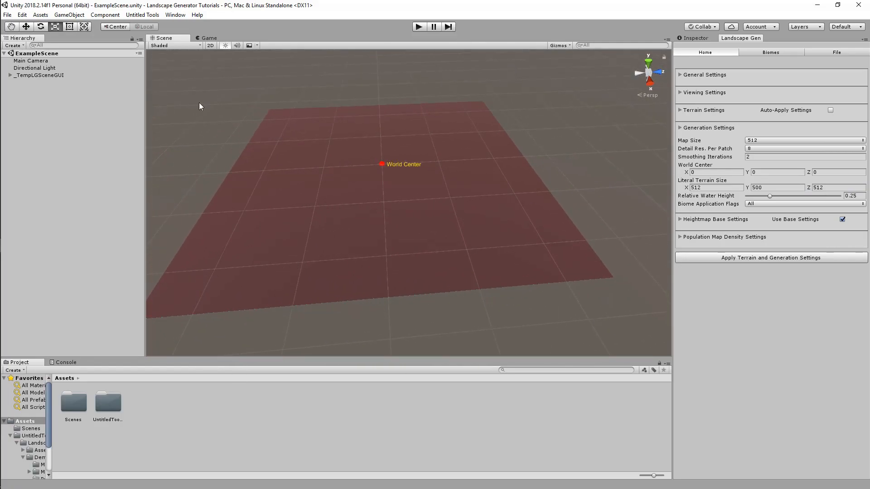
Shift the World Center along X and reset it to 0.
alt+drag(448, 240, 449, 208)
drag(687, 173, 342, 180)
click(701, 171)
text(0)
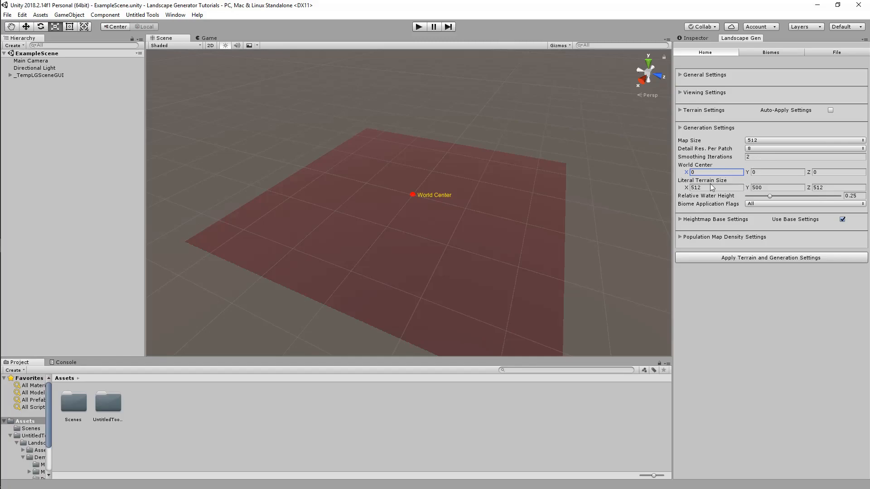
Set the Literal Terrain Size X and Z to 500 and inspect the ground planes' border.
click(724, 186)
text(500)
click(825, 186)
text(500)
alt+drag(524, 287, 477, 263)
Set the Literal Terrain Size X and Z to 512 so they match the Map Size.
click(701, 187)
text(512)
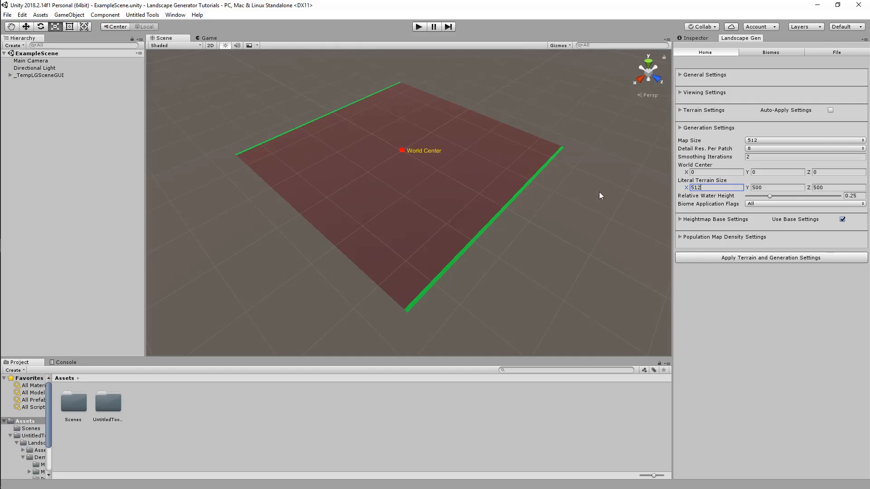
click(831, 188)
text(512)
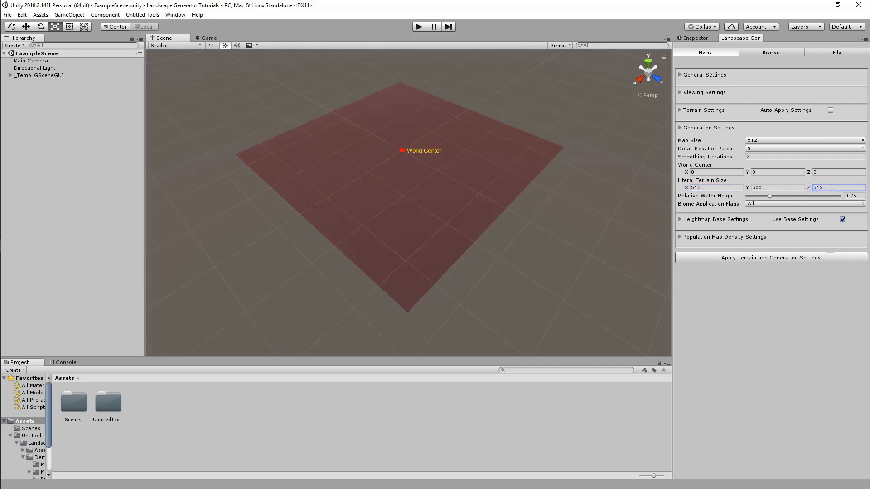
drag(686, 187, 688, 185)
click(694, 187)
text(512)
click(835, 189)
Return the Literal Terrain Size X and Z to 500.
click(697, 187)
text(500)
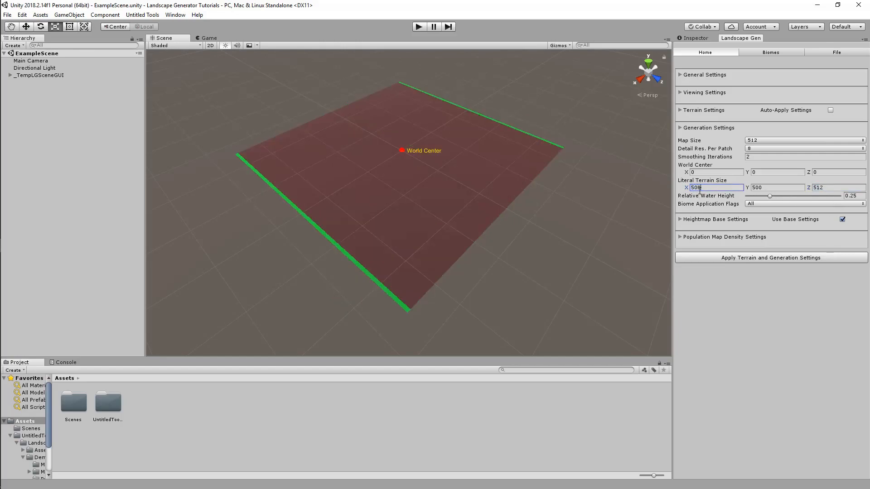
click(827, 187)
text(500)
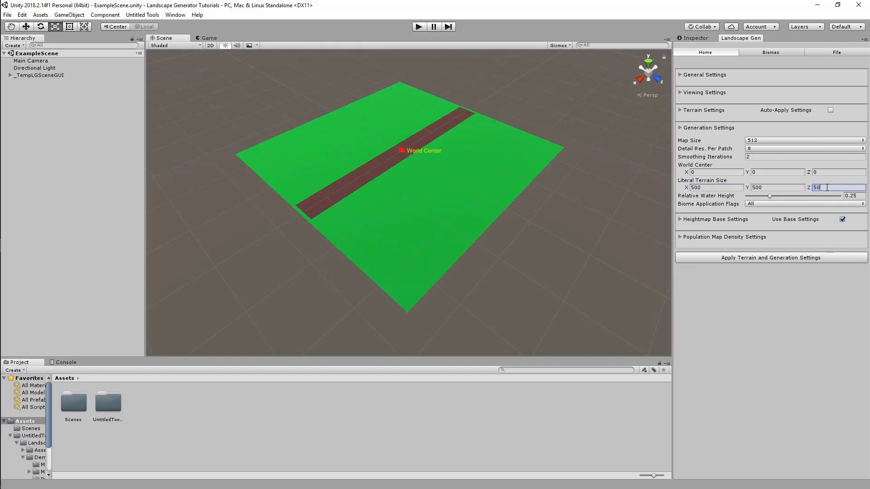
alt+drag(471, 169, 568, 180)
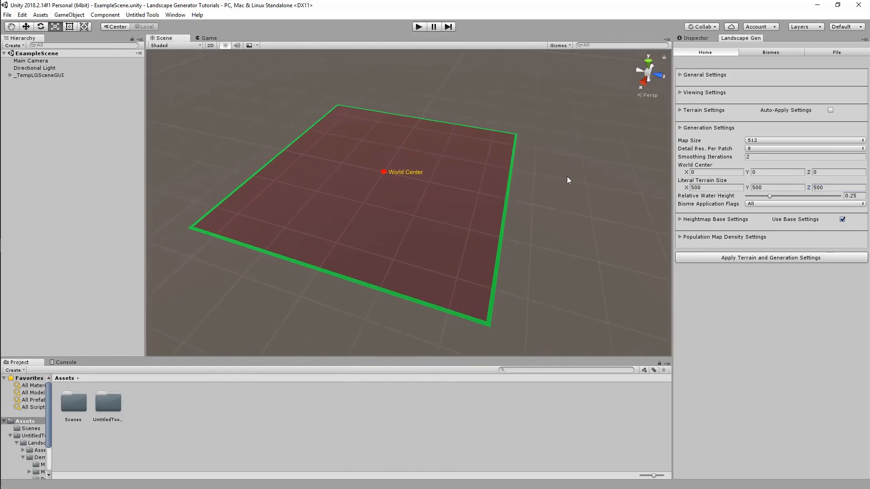
In the Viewing Settings, turn off Show General and Show Ground Planes, and turn on Show Biomes Bounds.
click(707, 94)
click(748, 114)
click(748, 106)
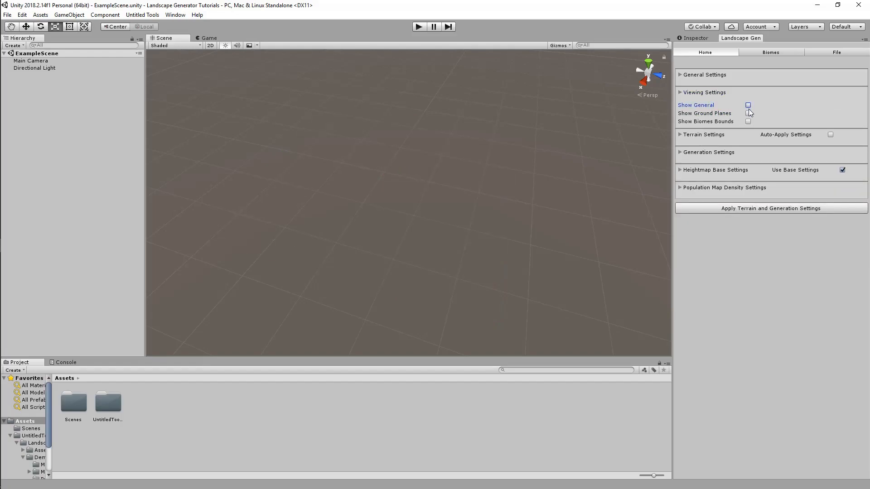
click(748, 122)
alt+drag(443, 170, 488, 171)
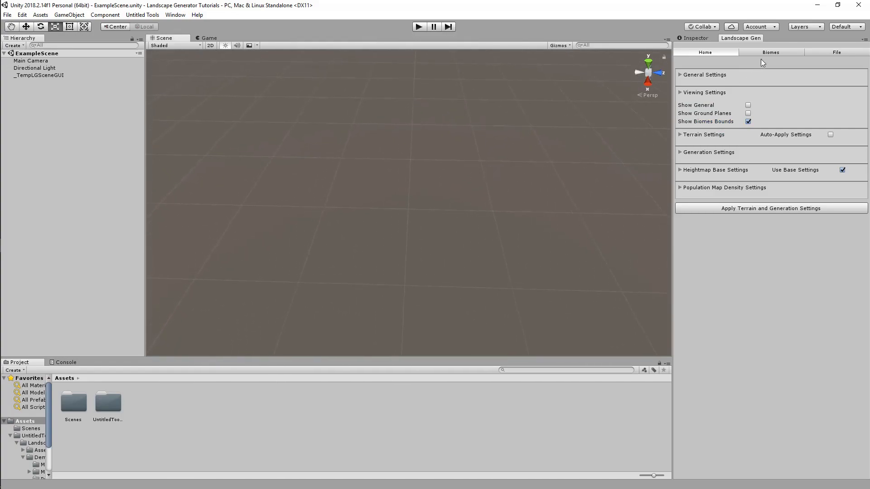
Add a new biome and enable Use Biome Bounds for it.
click(765, 53)
click(762, 72)
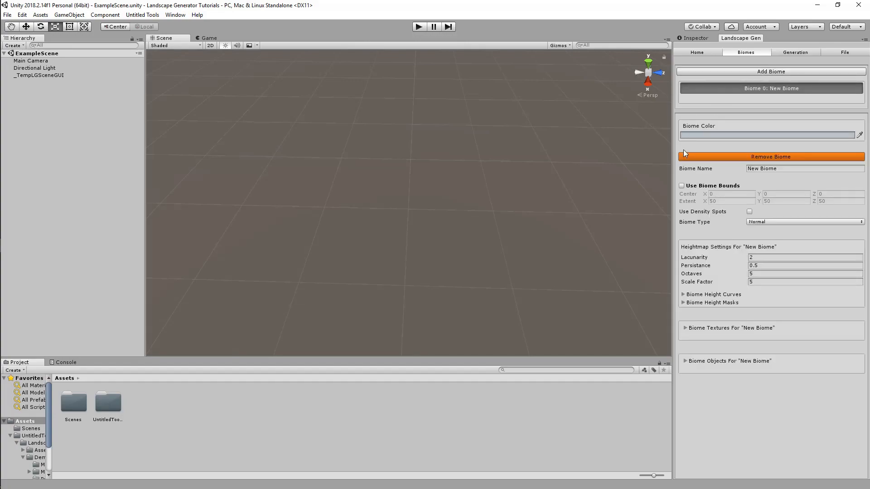
click(681, 186)
alt+drag(485, 197, 560, 137)
Color the new biome bright green (06F300) and adjust its bounds to about Center X -23.7 and Extent X 23.43.
click(705, 135)
mouse_move(543, 193)
mouse_down()
mouse_move(566, 187)
mouse_move(522, 176)
mouse_up()
click(565, 175)
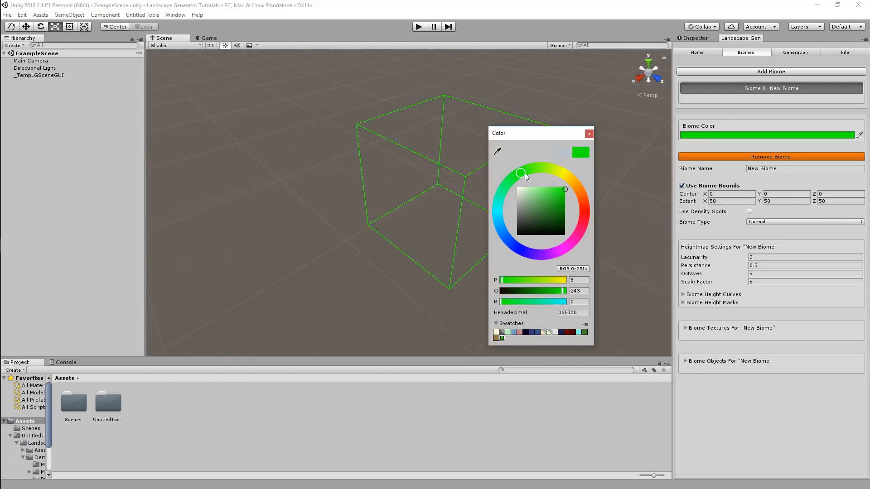
click(589, 133)
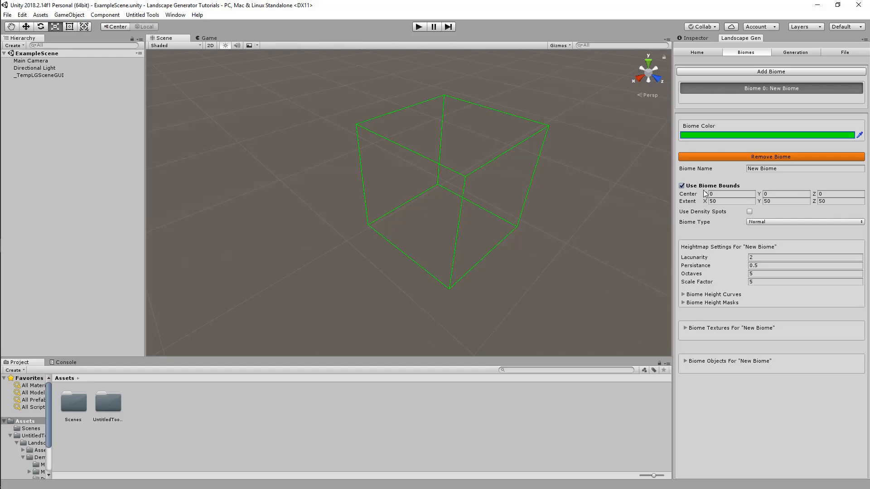
drag(705, 198, 311, 249)
right_drag(449, 227, 643, 229)
Turn on Show Ground Planes on the Home page to compare the biome bounds with the terrain area.
click(700, 51)
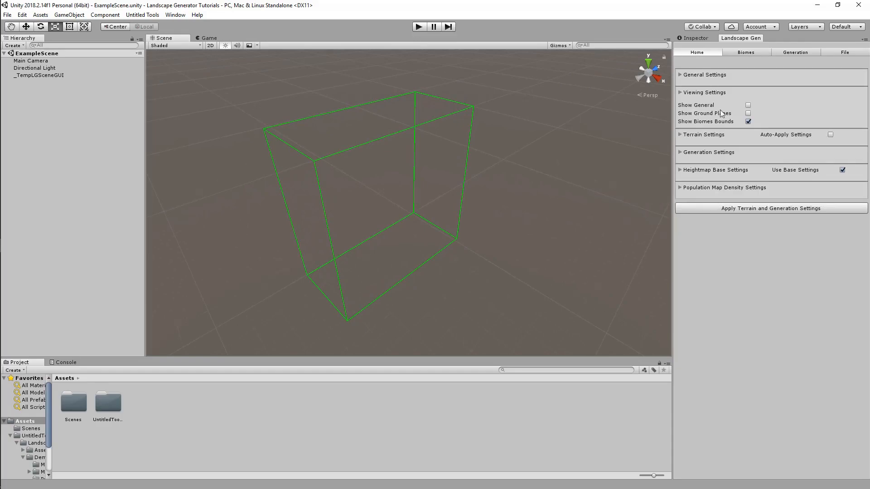
click(748, 113)
right_drag(530, 162, 449, 189)
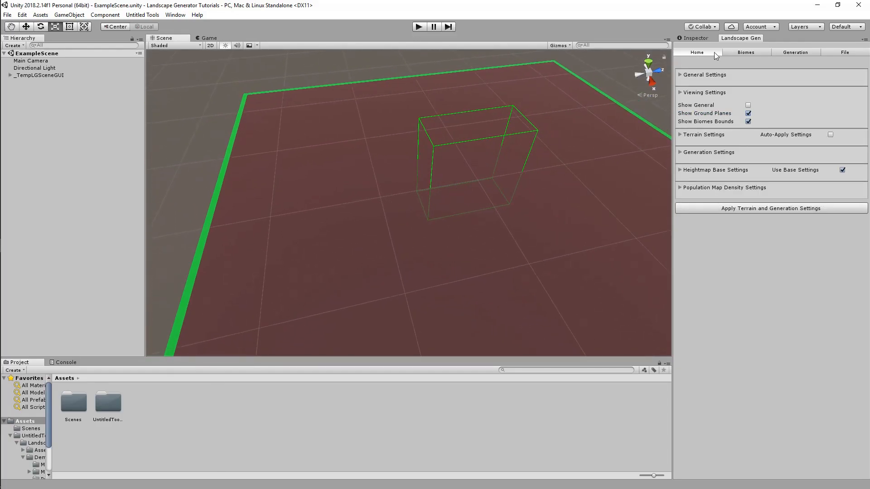
Enlarge the biome bounds' Extent to about X 76.5, Y 89.8 and Z 154.9.
click(748, 53)
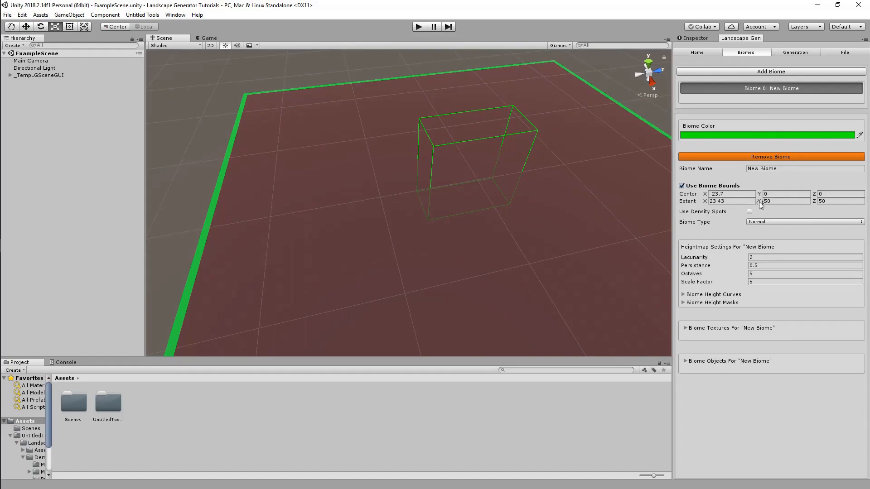
drag(705, 202, 19, 200)
drag(816, 201, 168, 219)
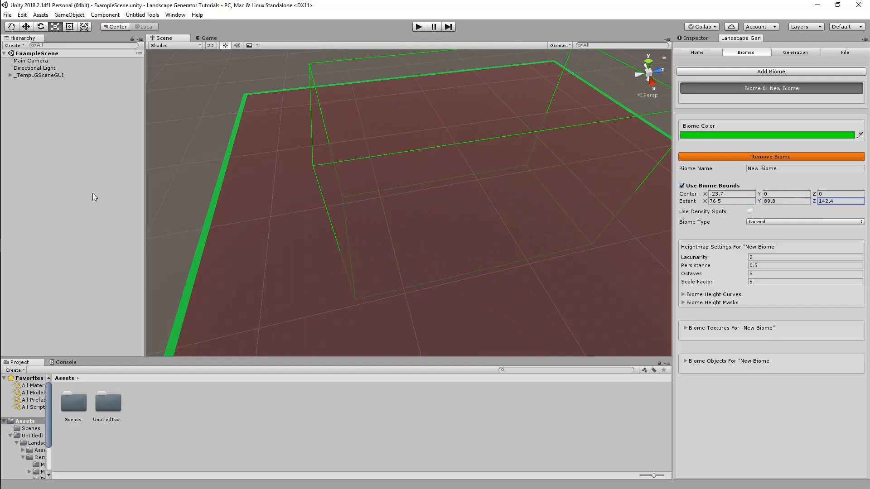
drag(810, 205, 838, 194)
Move the biome bounds' Center to about X -138.69 and Y 102.4, and inspect the box against the ground plane.
drag(764, 195, 7, 190)
drag(705, 194, 730, 225)
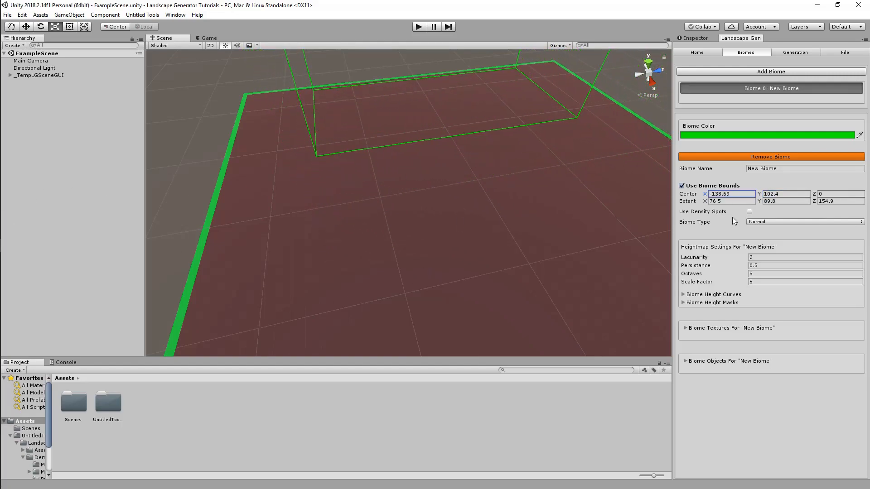
right_drag(535, 203, 743, 174)
key(a)
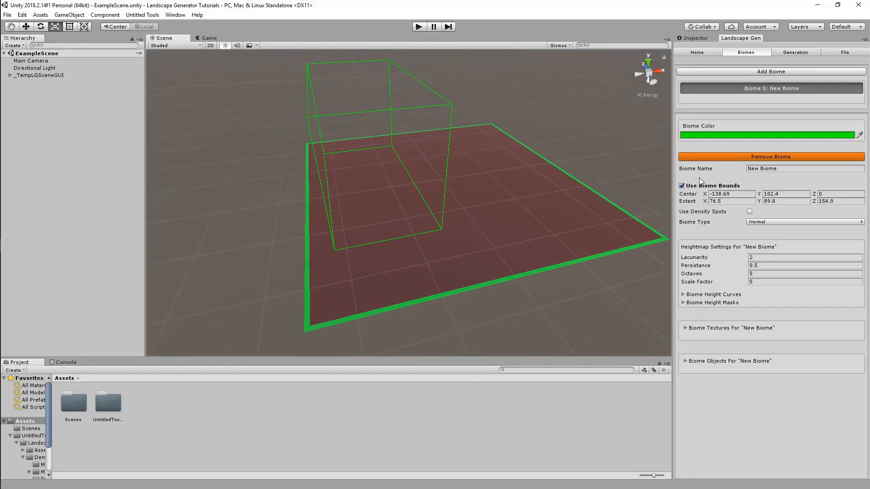
Disable Use Biome Bounds and remove the new biome, confirming the removal.
click(683, 186)
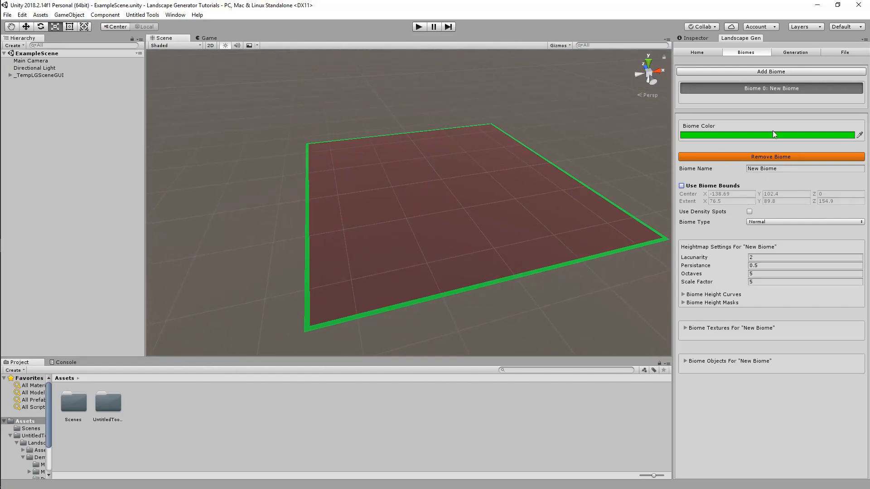
click(771, 157)
click(385, 267)
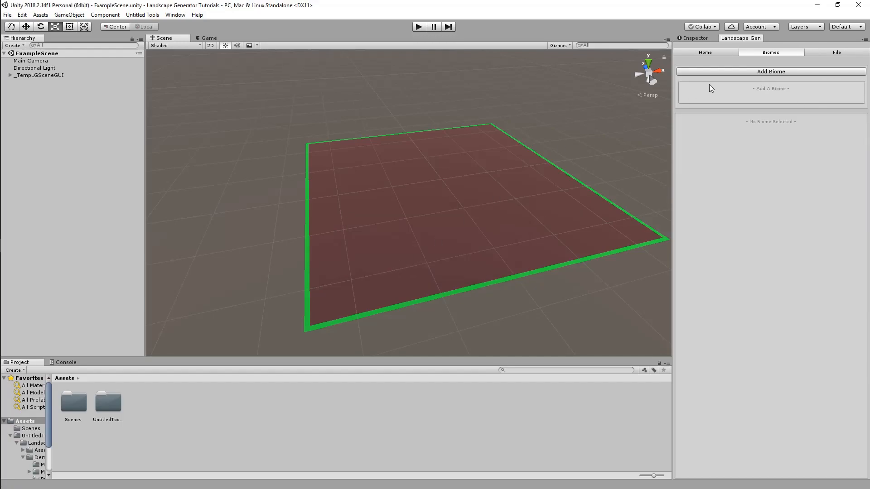
Turn off Show Ground Planes and Show Biomes Bounds in the Home page's Viewing Settings.
click(711, 53)
click(748, 113)
click(749, 121)
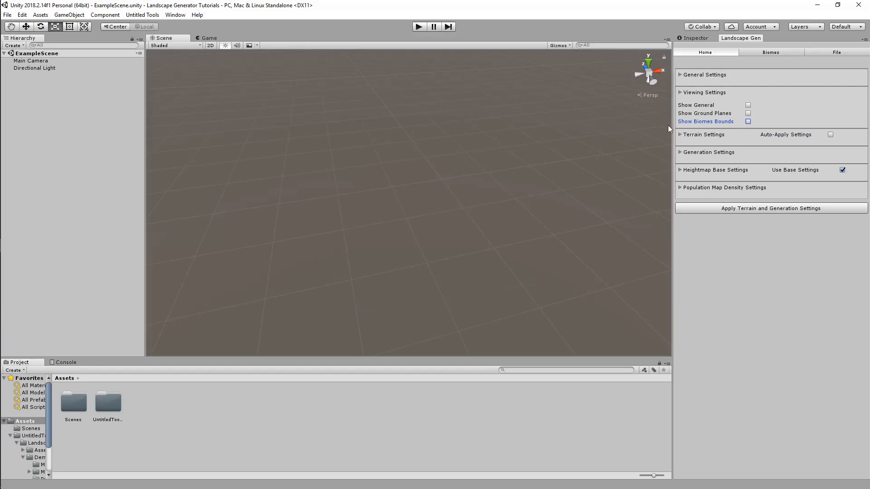
Collapse Viewing Settings and expand Terrain Settings on the generator's Home page.
click(703, 94)
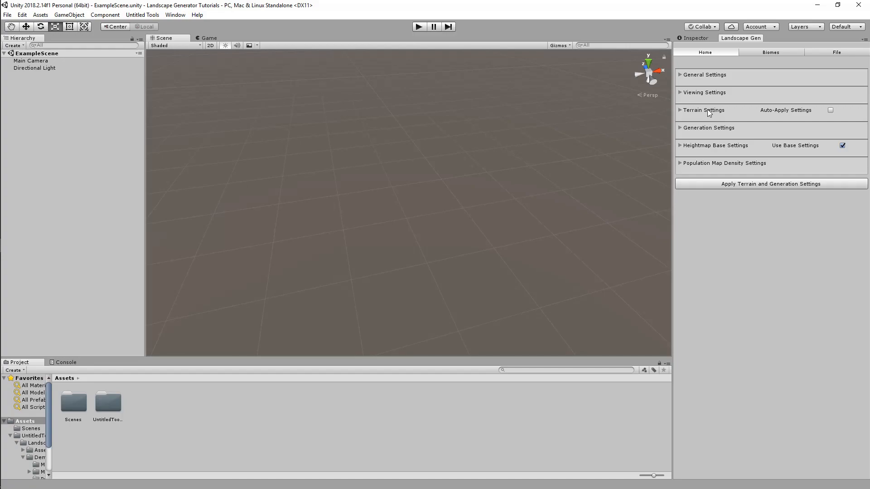
click(707, 110)
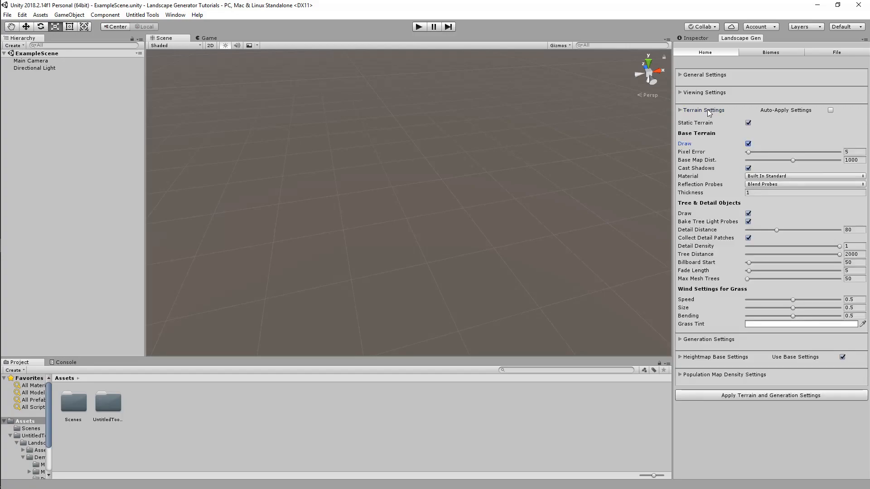
mouse_move(503, 157)
right_down()
mouse_move(563, 140)
mouse_move(497, 155)
right_up()
Add a new biome and quick-generate all of its maps.
click(773, 53)
click(766, 71)
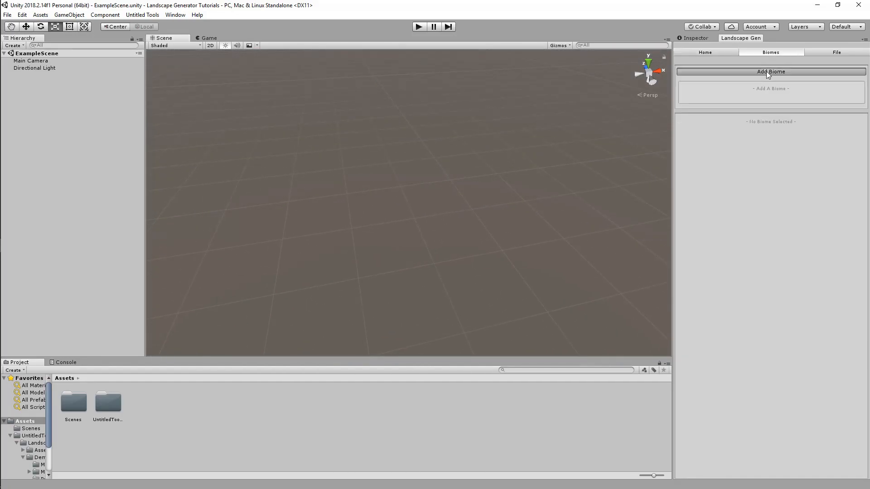
click(798, 53)
click(737, 87)
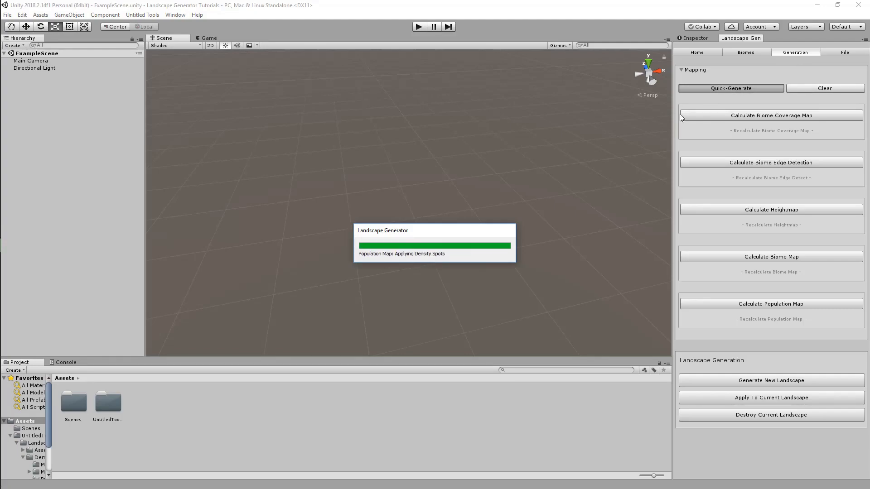
Generate a new landscape from the calculated maps and view the resulting terrain in the scene.
scroll(748, 353, down, 8)
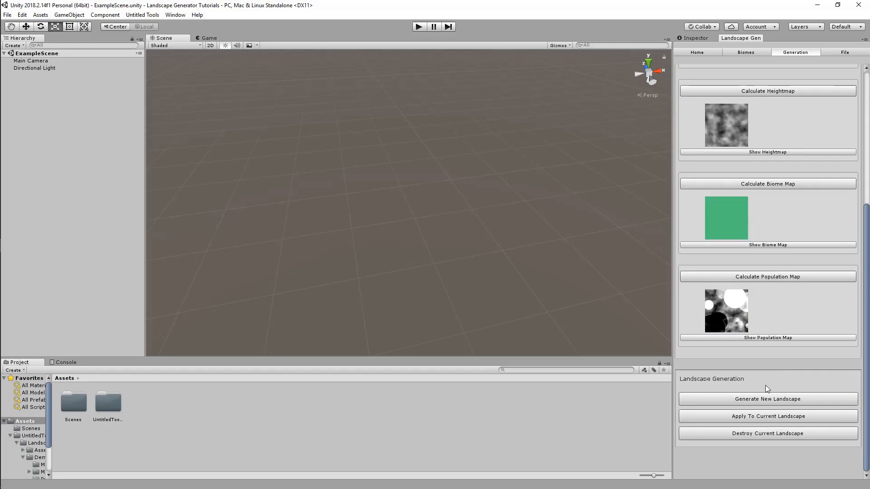
click(753, 400)
alt+drag(497, 305, 449, 289)
right_drag(448, 288, 388, 274)
Toggle Static Terrain off and back on in the Home page's Terrain Settings.
click(699, 53)
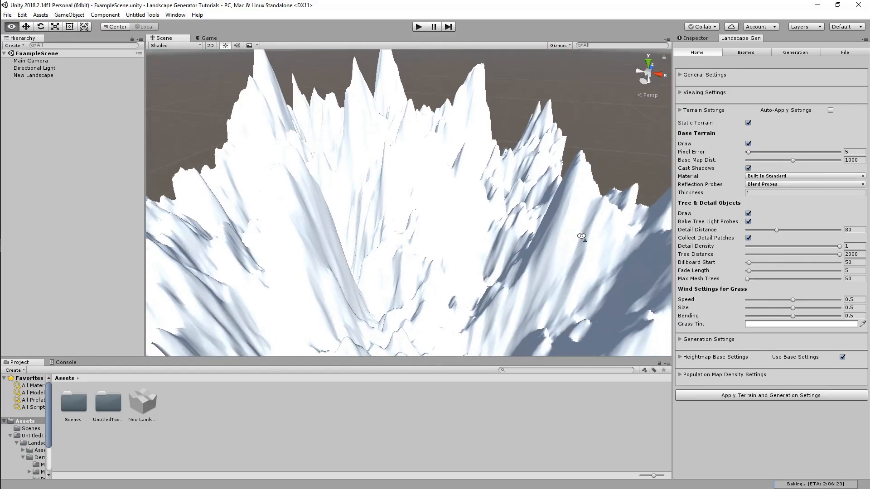
right_drag(475, 263, 553, 242)
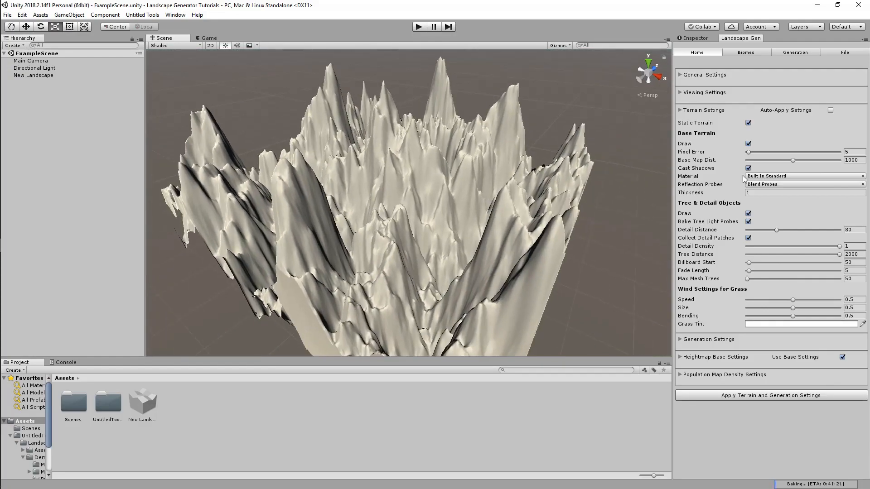
right_drag(541, 199, 570, 188)
click(749, 124)
click(748, 124)
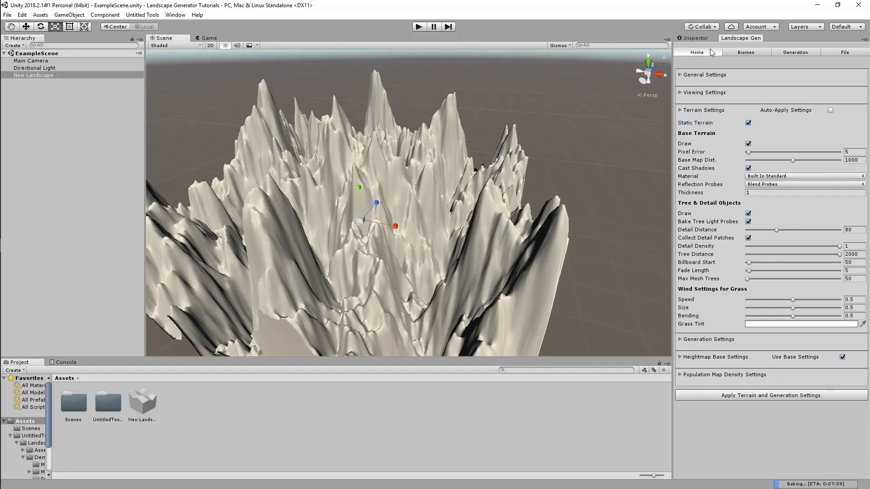
Examine the Terrain component's built-in settings and resolution values for New Landscape in the Inspector.
click(700, 40)
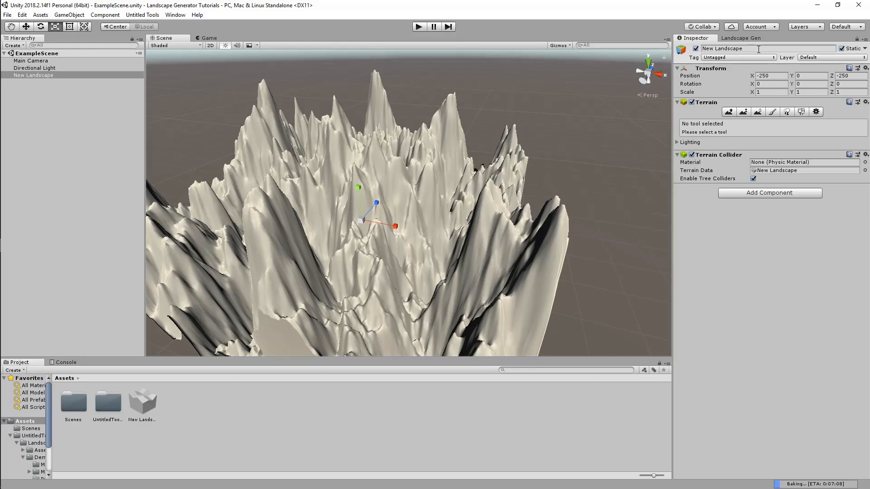
key(w)
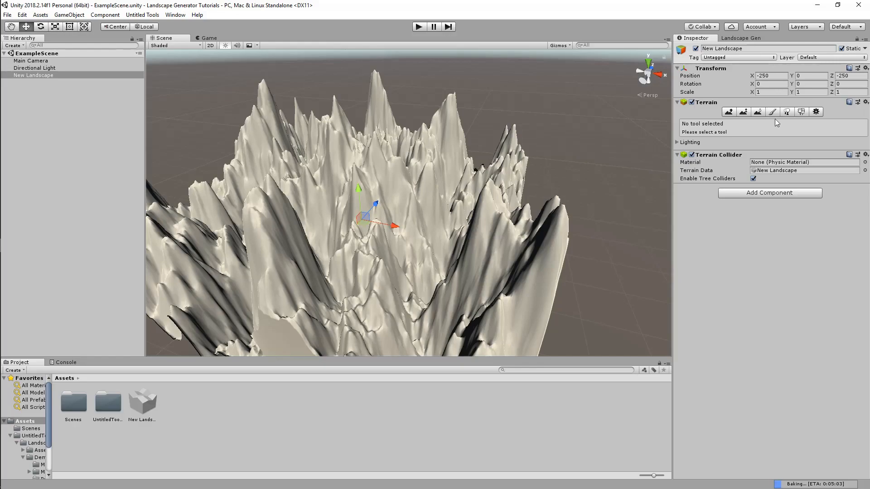
click(816, 112)
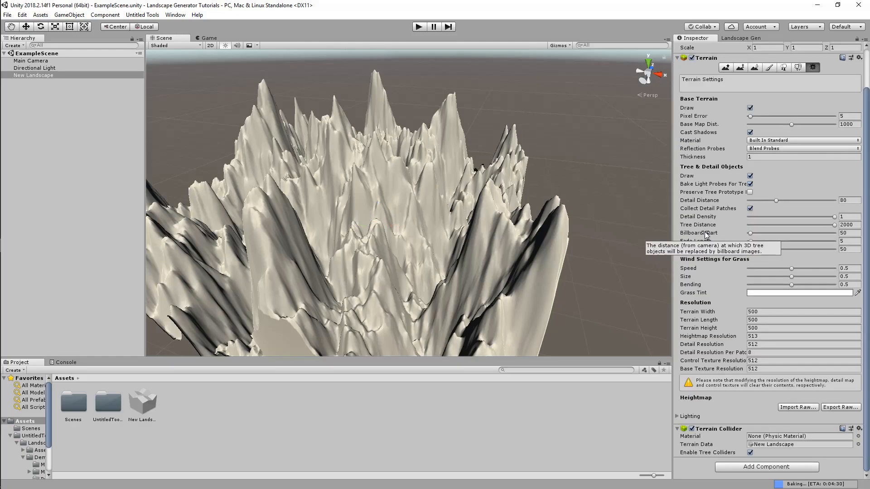
scroll(747, 332, up, 3)
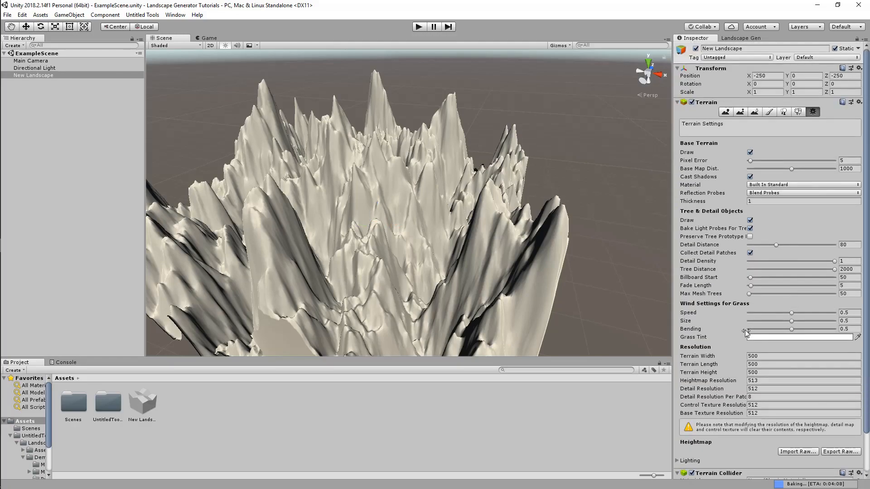
scroll(747, 332, down, 3)
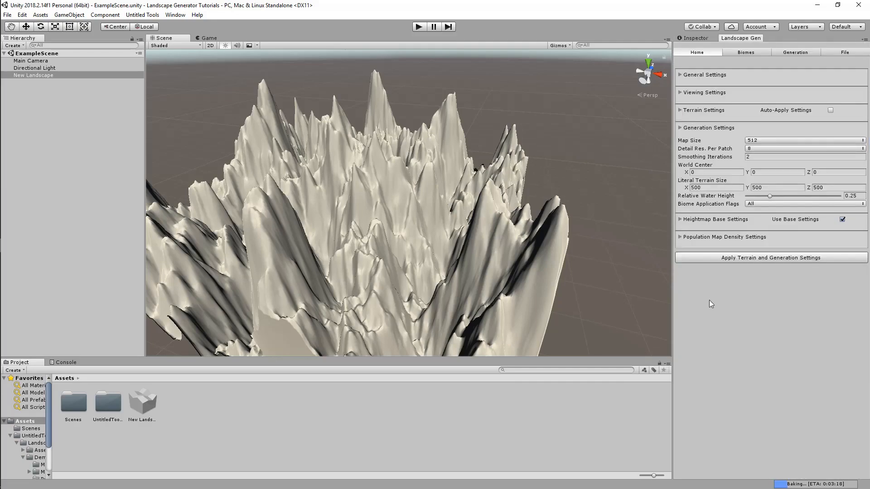
Compare the generator's Terrain Settings and Generation Settings with the Terrain component's settings in the Inspector.
click(715, 110)
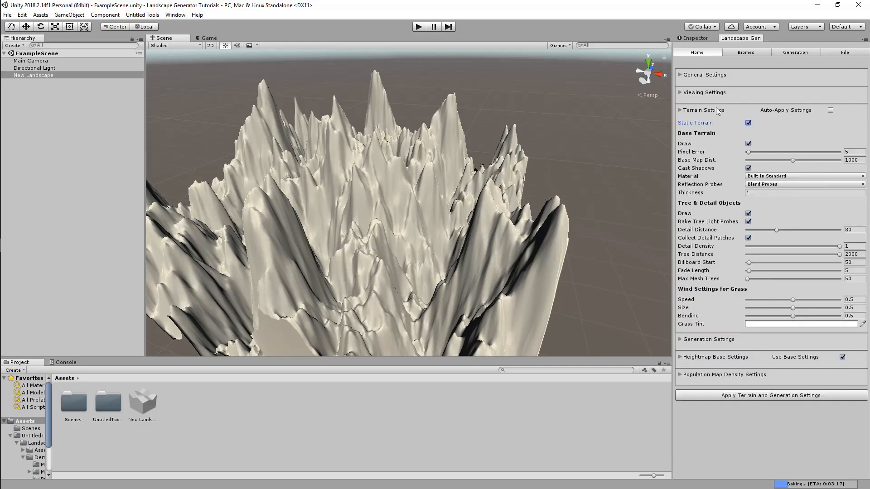
click(698, 39)
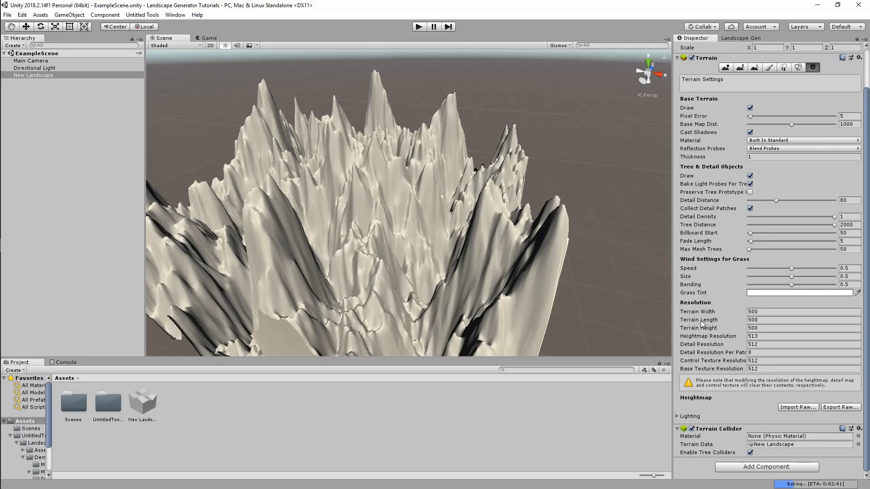
click(741, 38)
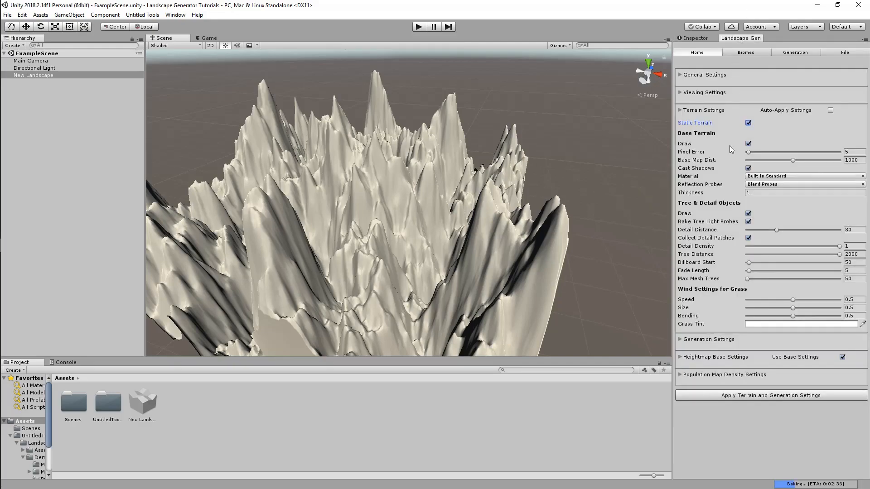
click(727, 340)
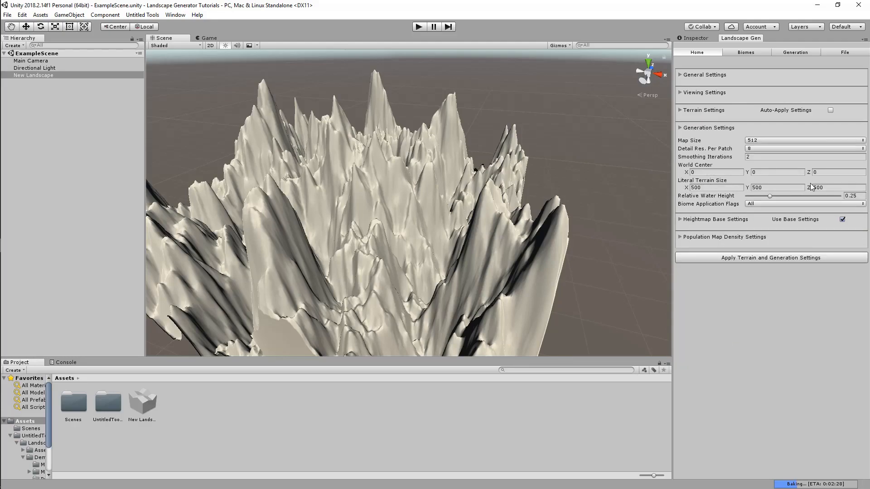
click(706, 110)
click(699, 39)
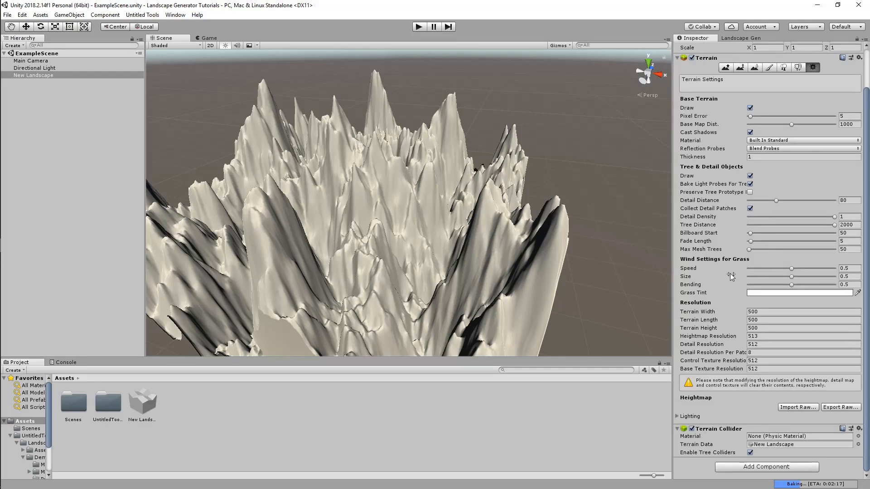
click(735, 39)
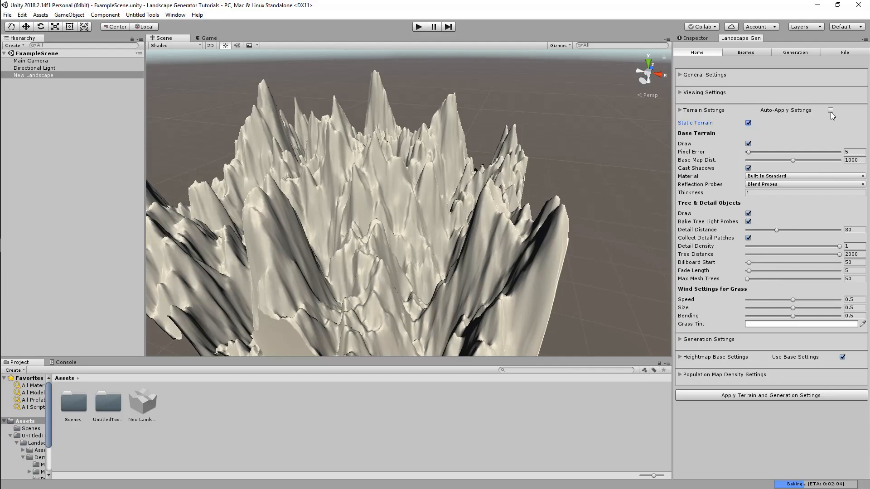
Set the Literal Terrain Size Y to about 436.6 in Generation Settings and enable Auto-Apply Settings.
click(707, 339)
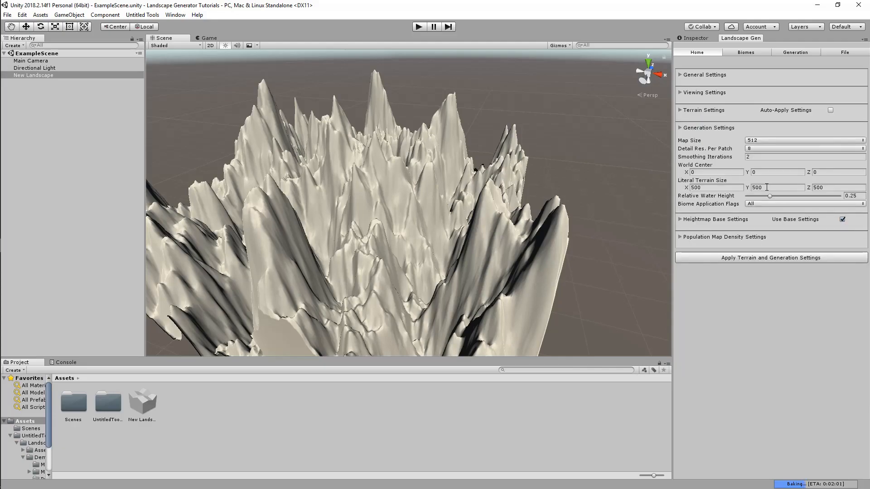
drag(747, 188, 510, 198)
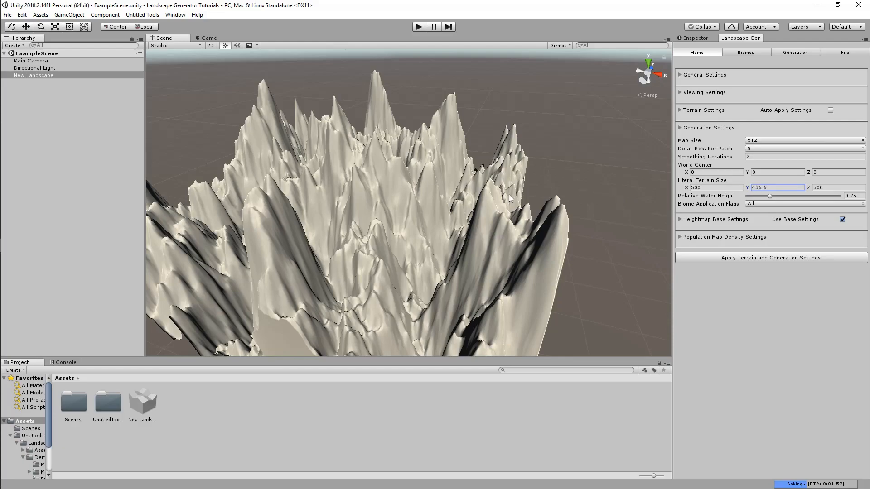
click(830, 110)
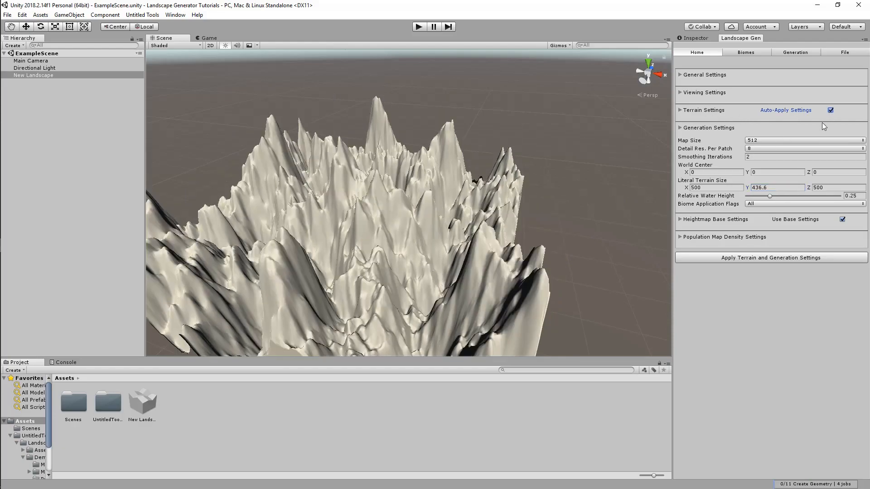
alt+drag(488, 201, 453, 205)
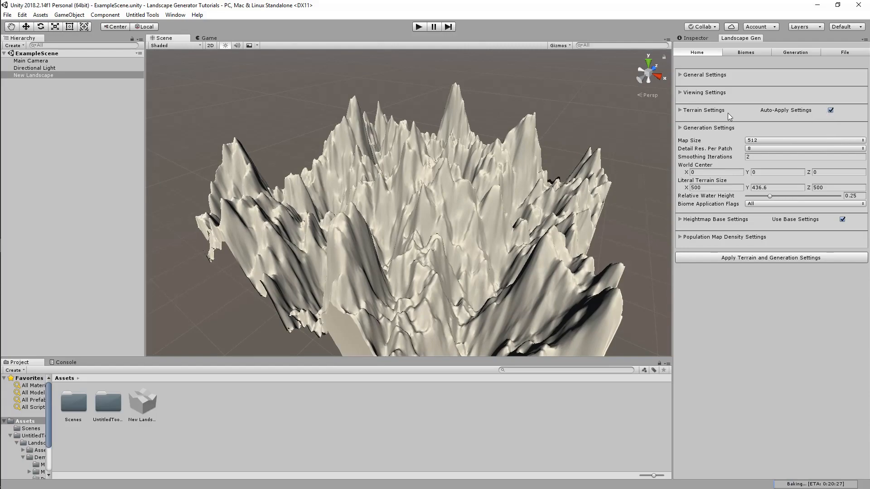
Try a Literal Terrain Size of about Y 304.9 and X 779.4, and reset X to 500.
click(752, 188)
drag(752, 188, 29, 214)
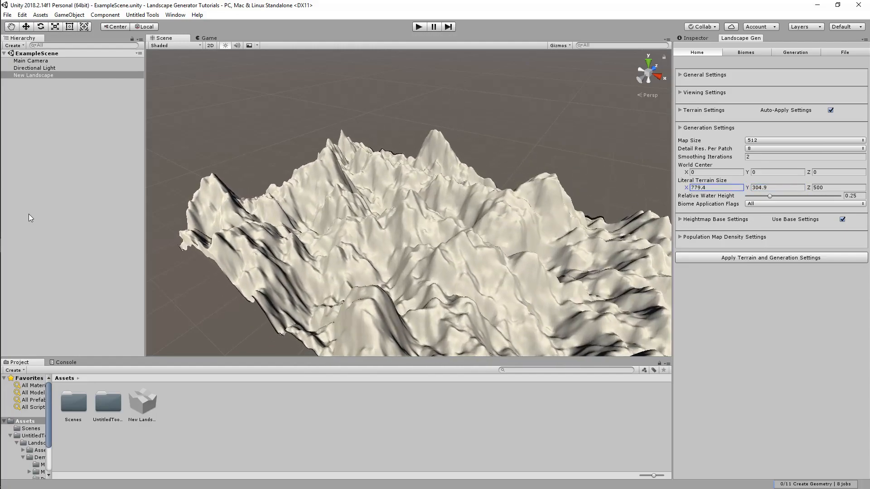
click(704, 190)
text(500)
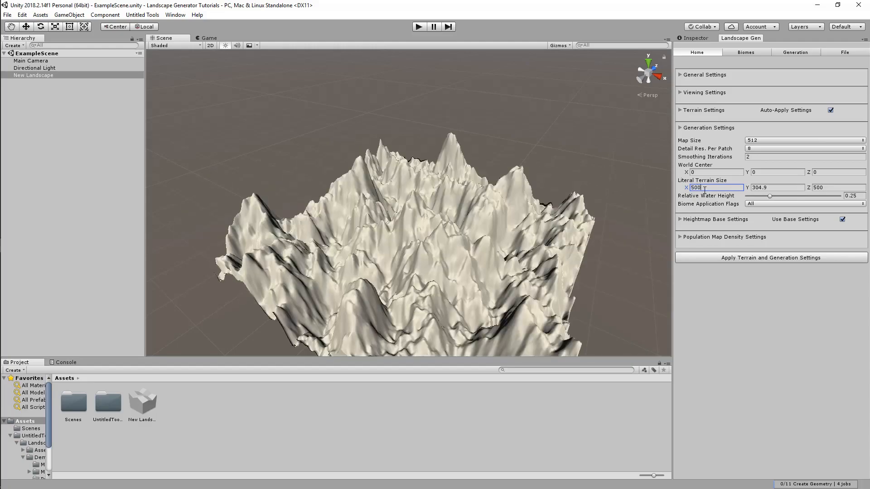
Set the Literal Terrain Size Y to 300 and inspect the auto-updated terrain.
click(778, 187)
text(390)
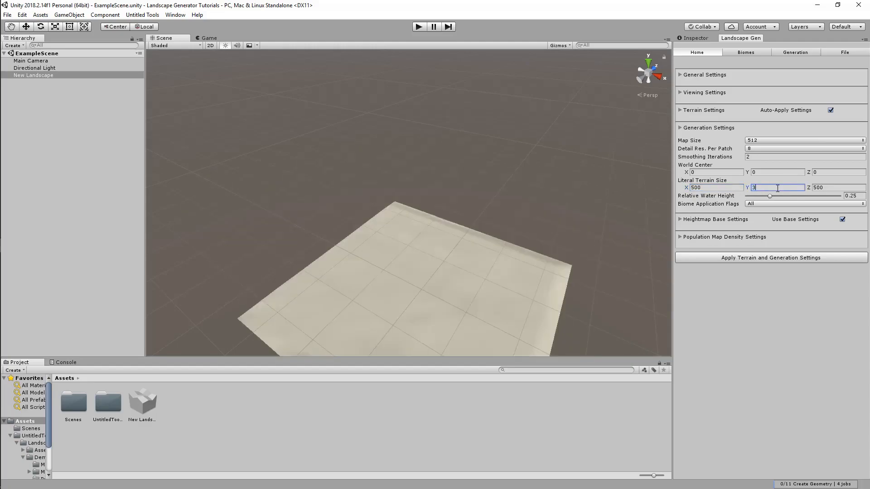
key(BackSpace)
key(BackSpace)
text(00)
right_drag(394, 183, 716, 206)
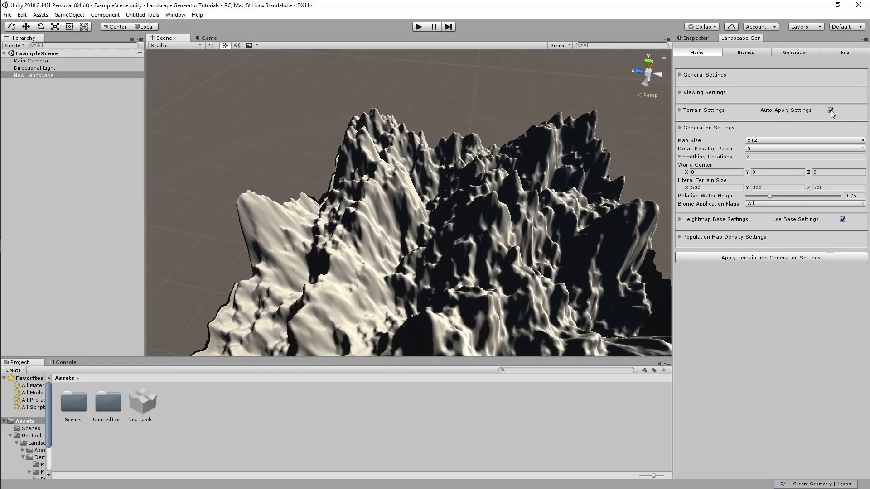
Lower the Literal Terrain Size Y to 200 and further to 150, and inspect the flatter terrain.
click(752, 188)
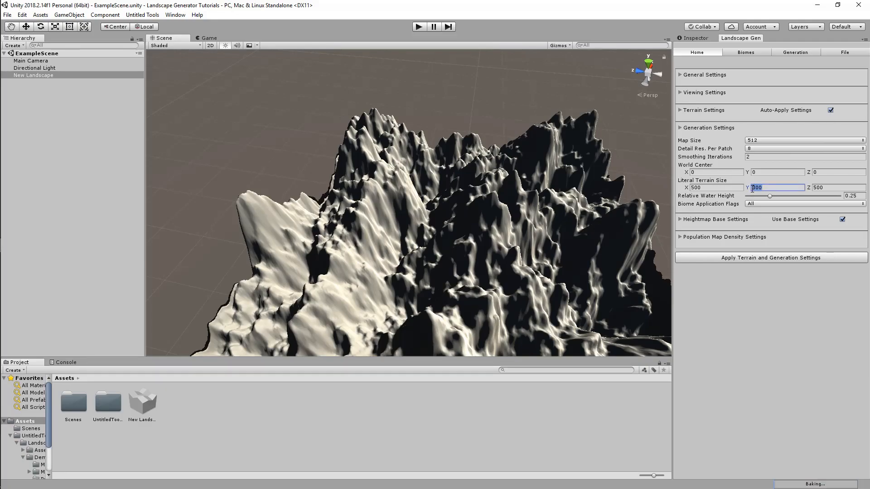
text(200)
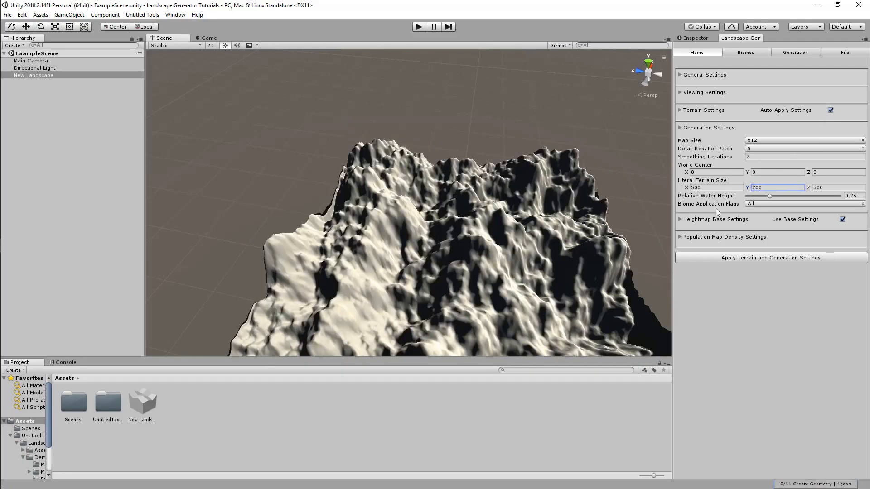
double_click(758, 188)
text(150)
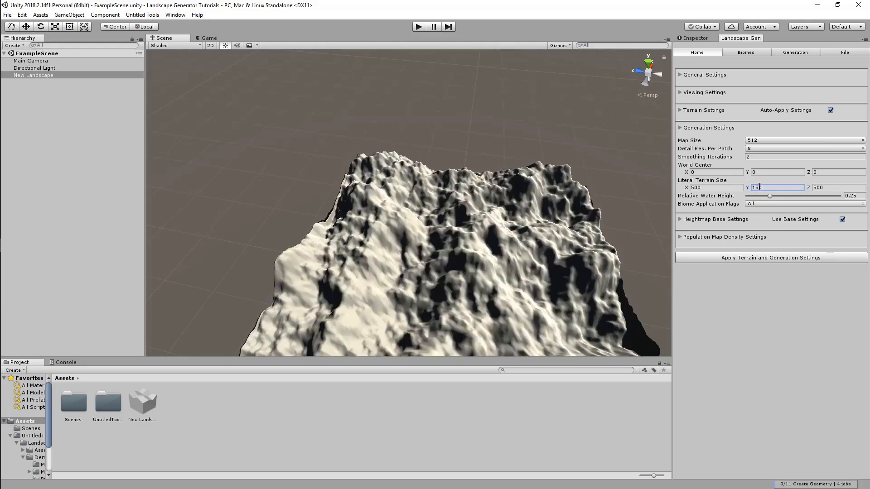
right_drag(538, 160, 477, 178)
key(d)
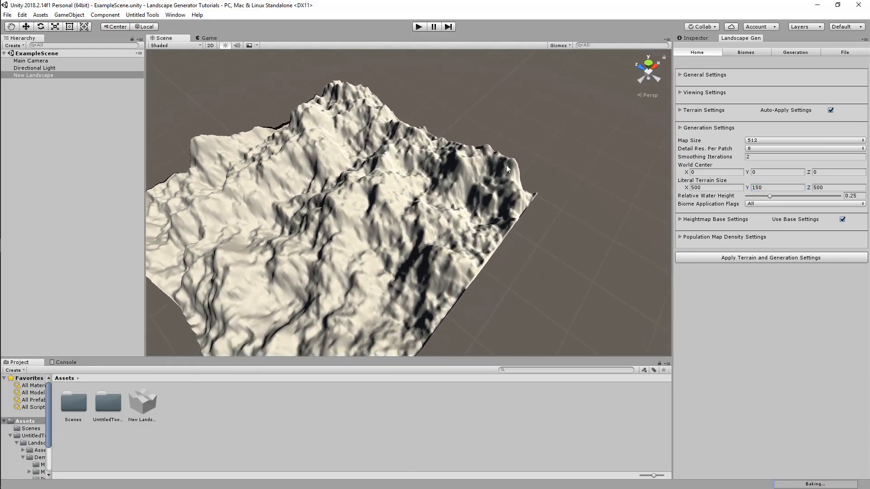
Review the maps on the Generation page and remove the new biome, confirming the removal.
click(794, 52)
scroll(777, 254, down, 6)
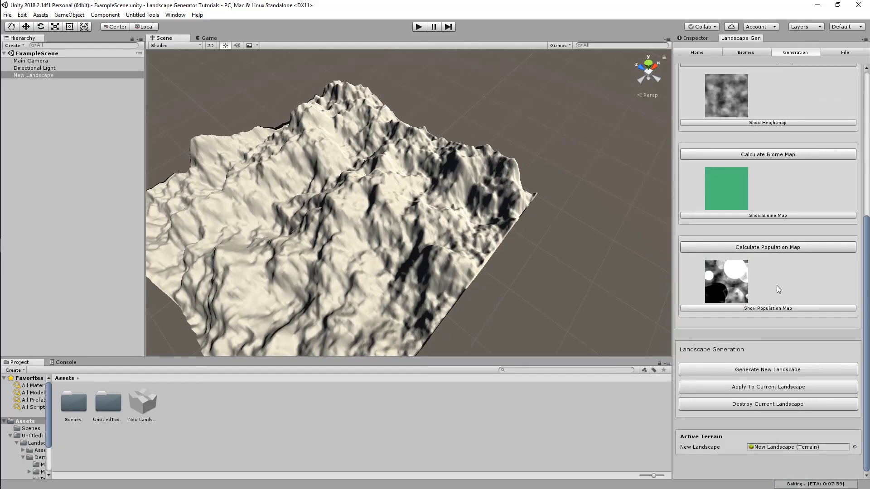
scroll(737, 72, up, 5)
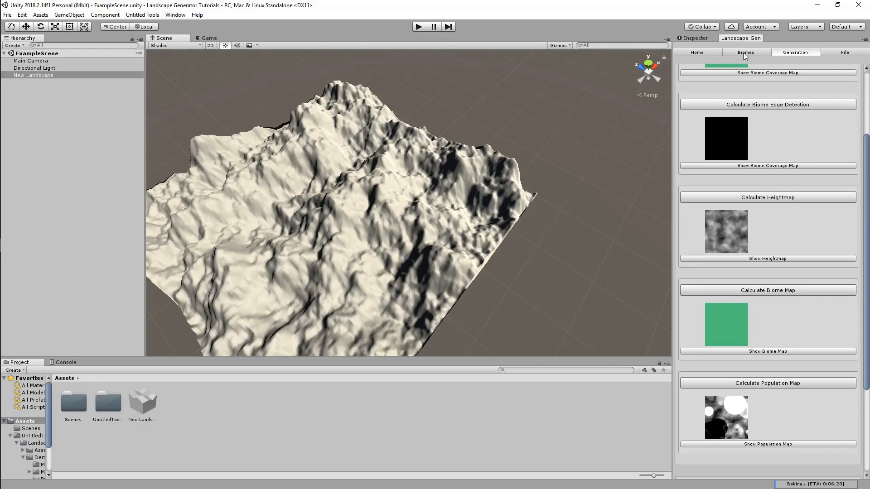
click(745, 52)
click(771, 156)
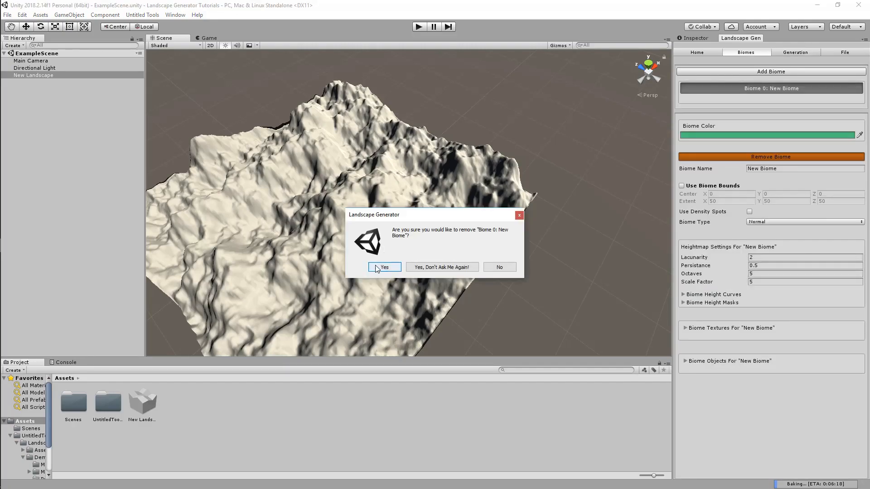
click(384, 267)
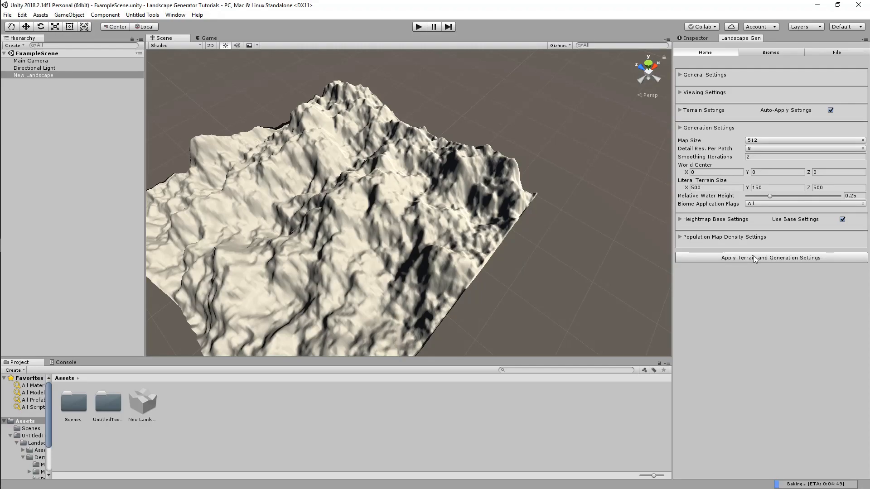
Apply the terrain and generation settings, turn off Auto-Apply Settings, and apply them again manually.
right_drag(585, 247, 677, 243)
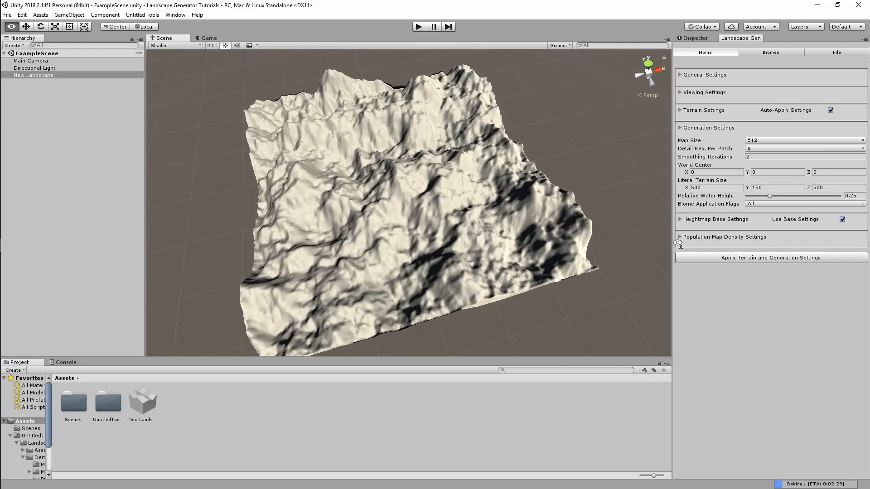
right_drag(678, 243, 735, 259)
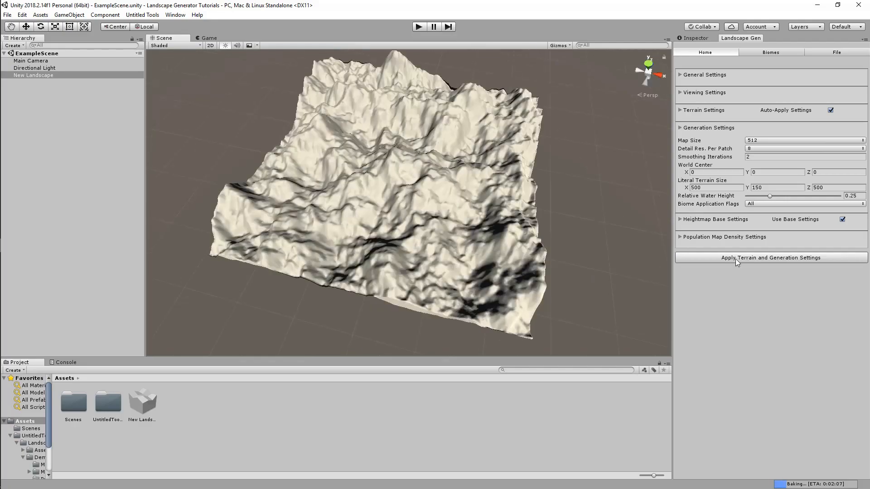
click(730, 256)
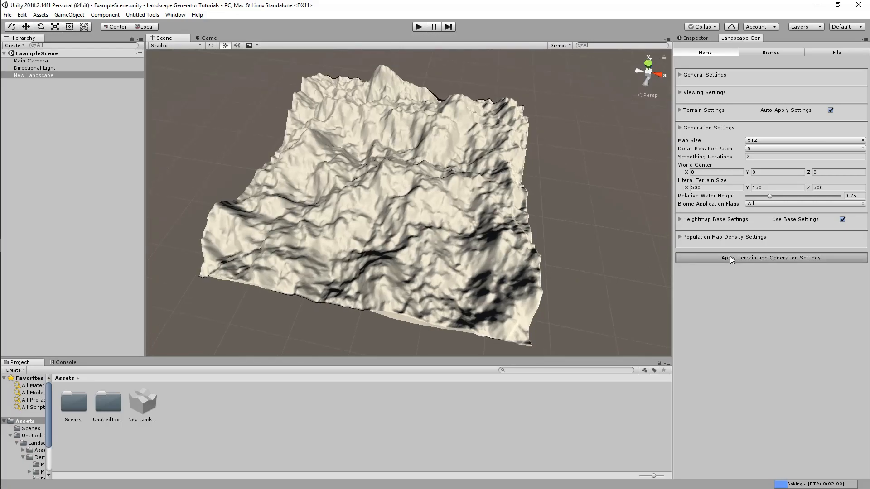
click(830, 111)
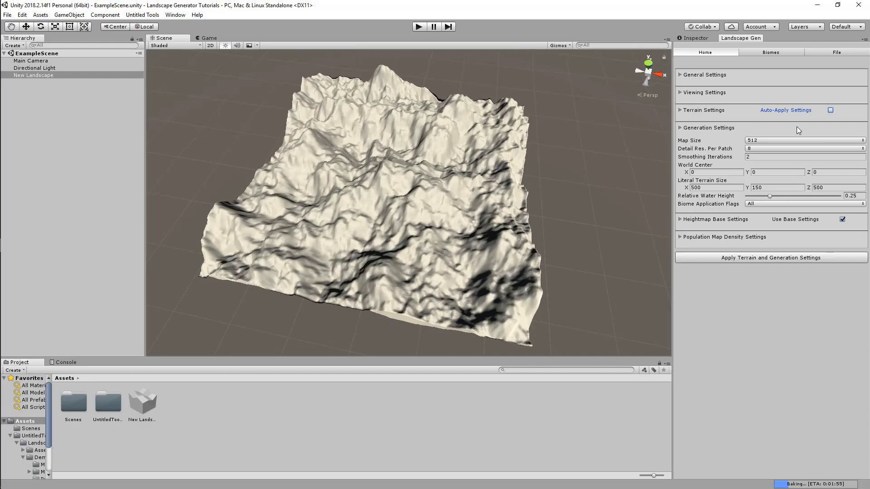
click(764, 259)
right_drag(464, 267, 726, 129)
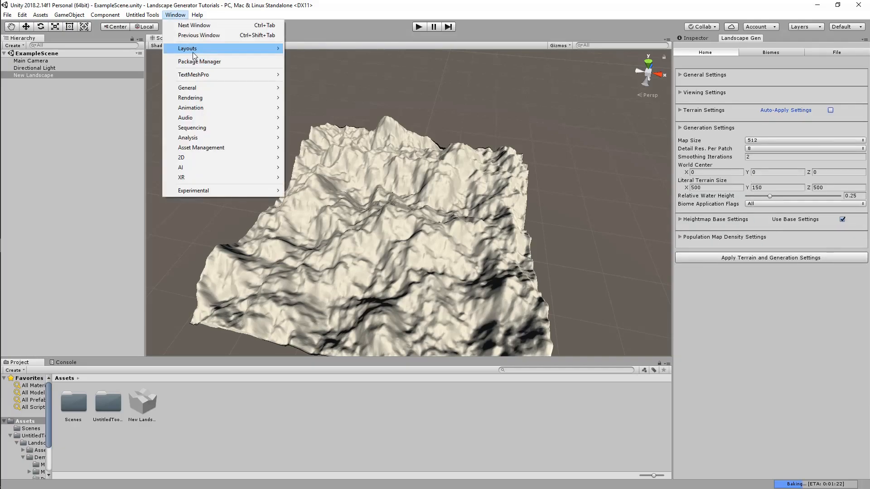
Review the environment and lightmapping settings in a Lighting window docked beside the Inspector, and close that window.
mouse_move(192, 53)
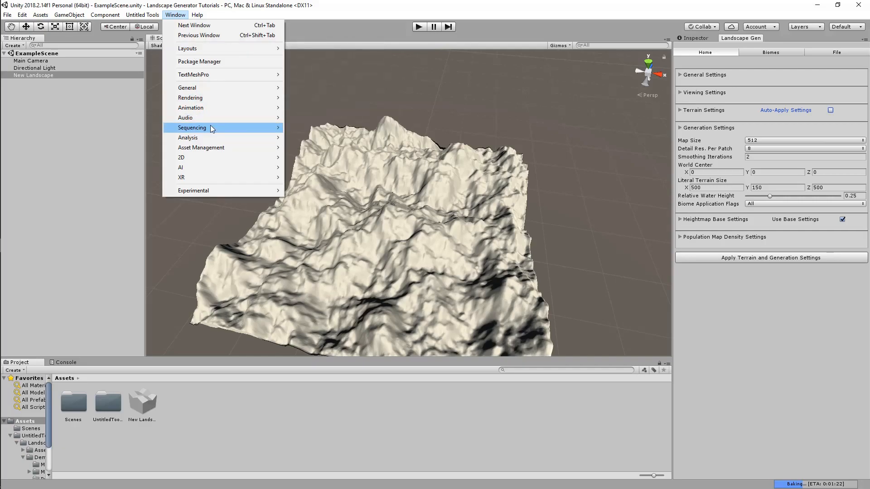
mouse_move(215, 93)
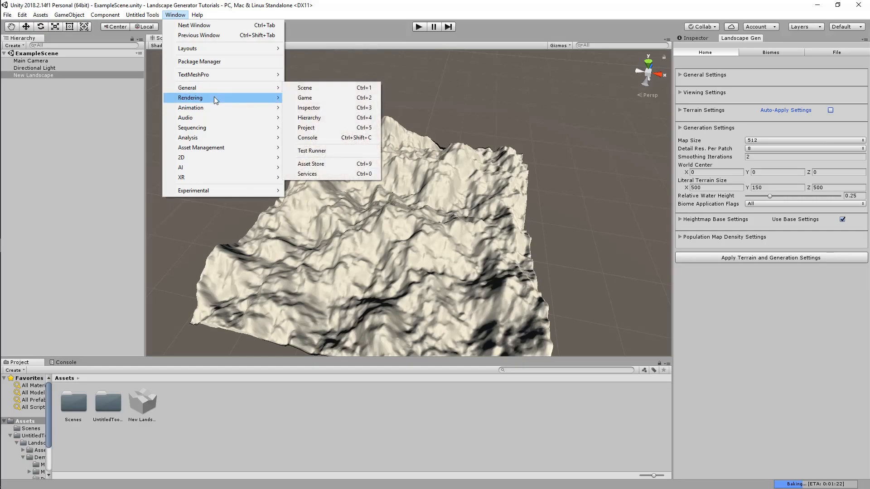
click(335, 97)
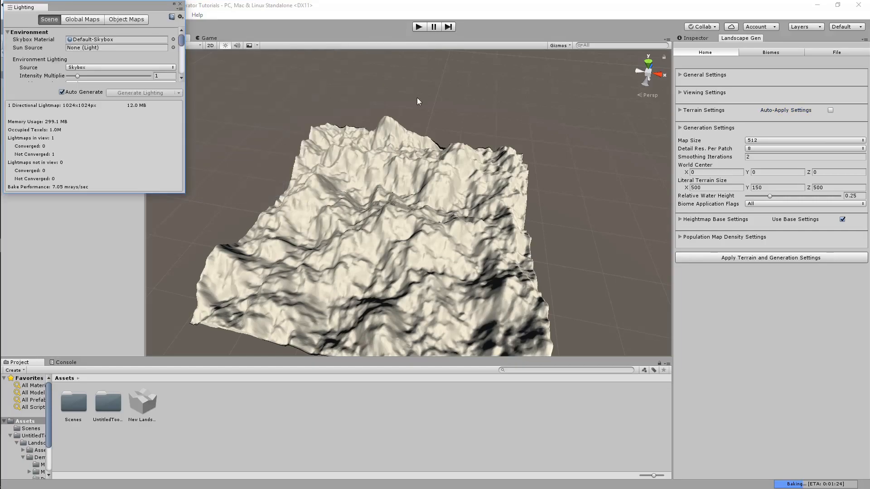
drag(755, 37, 755, 38)
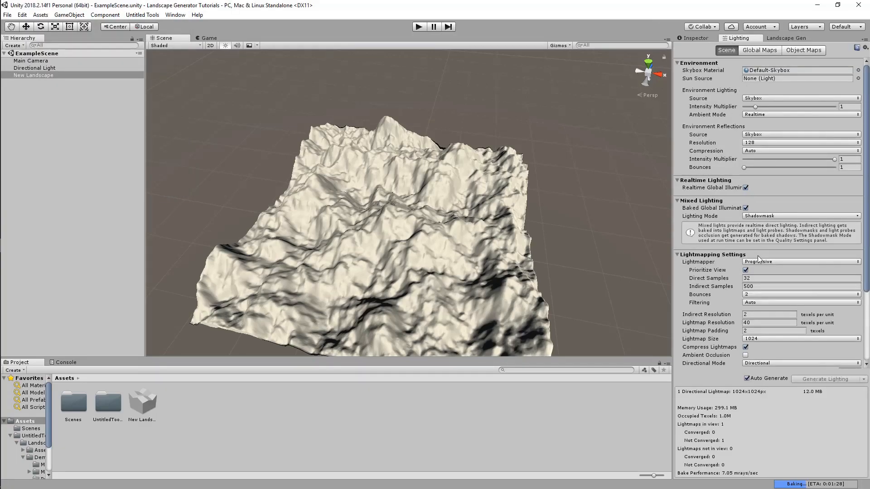
scroll(756, 265, down, 1)
scroll(755, 207, down, 3)
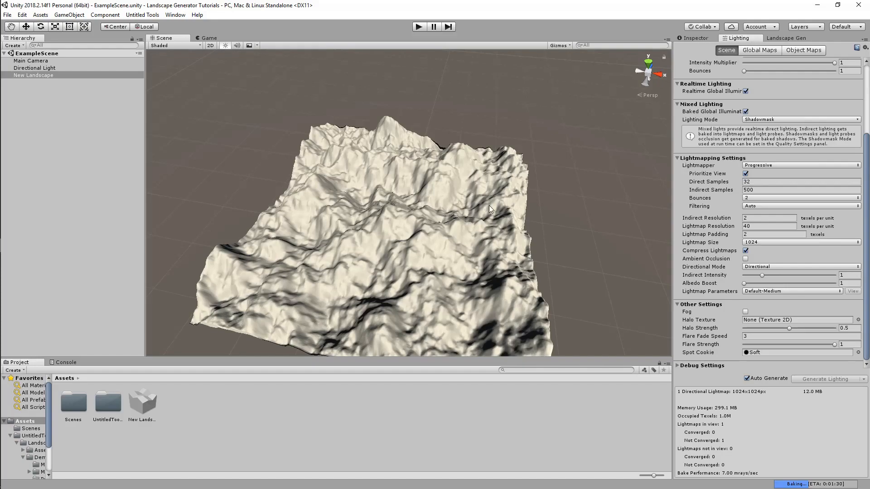
click(696, 38)
right_click(736, 37)
click(752, 53)
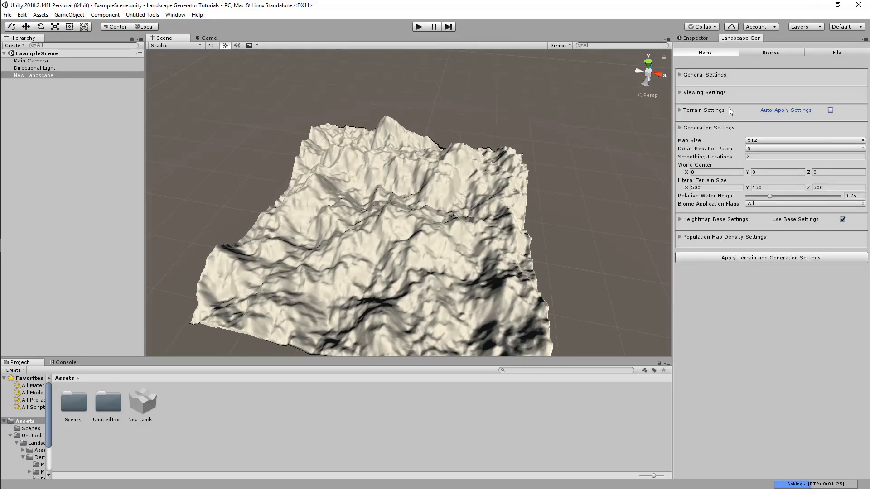
Turn off Static Terrain in the Terrain Settings, apply the settings to the landscape, and inspect the terrain.
click(730, 111)
click(748, 124)
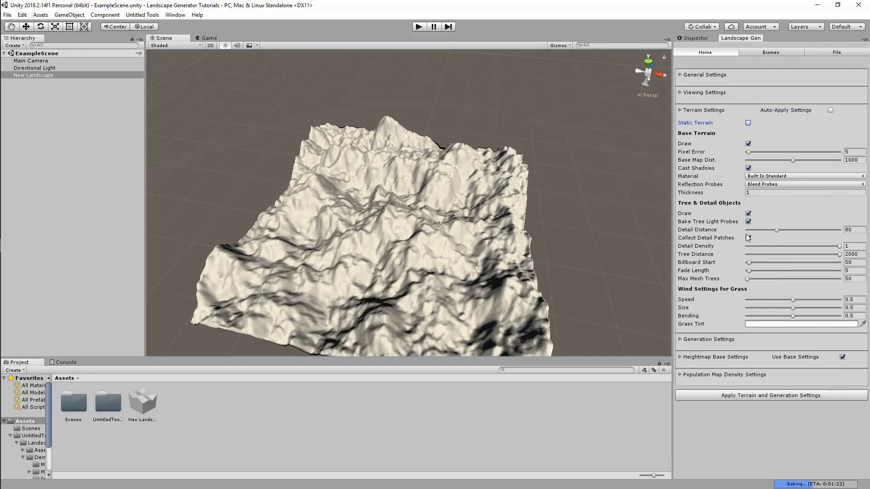
click(744, 392)
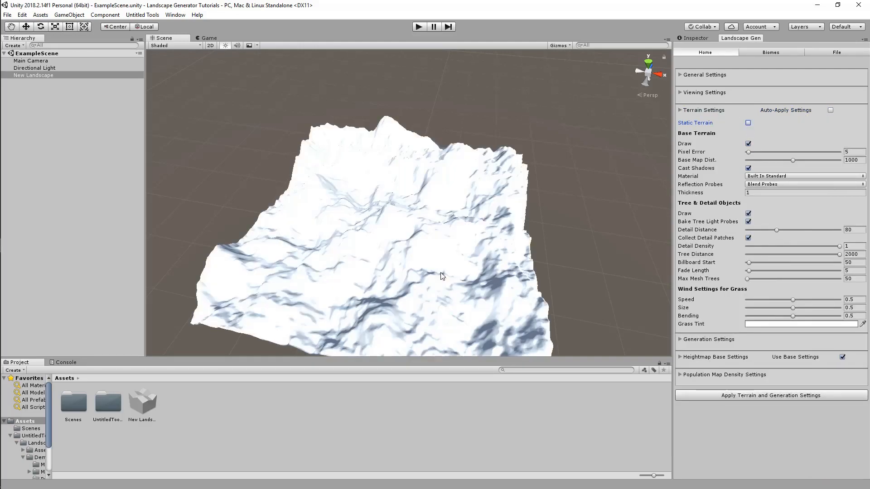
alt+drag(496, 317, 393, 218)
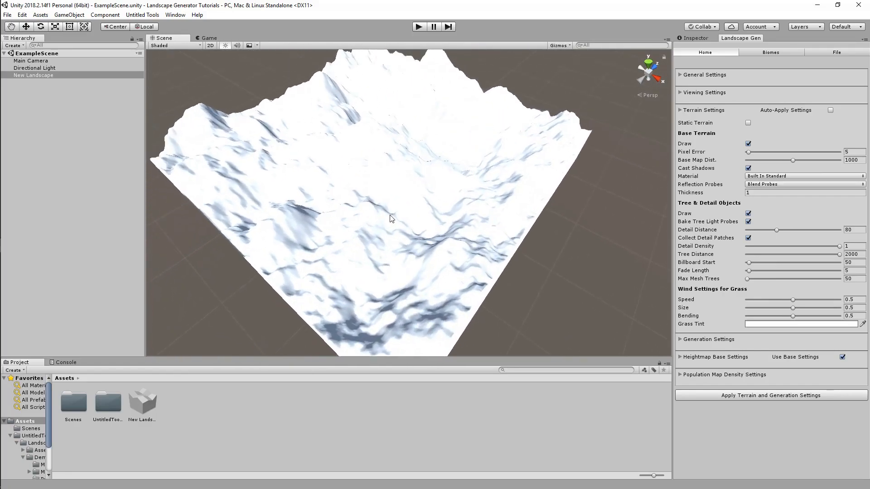
scroll(481, 202, down, 5)
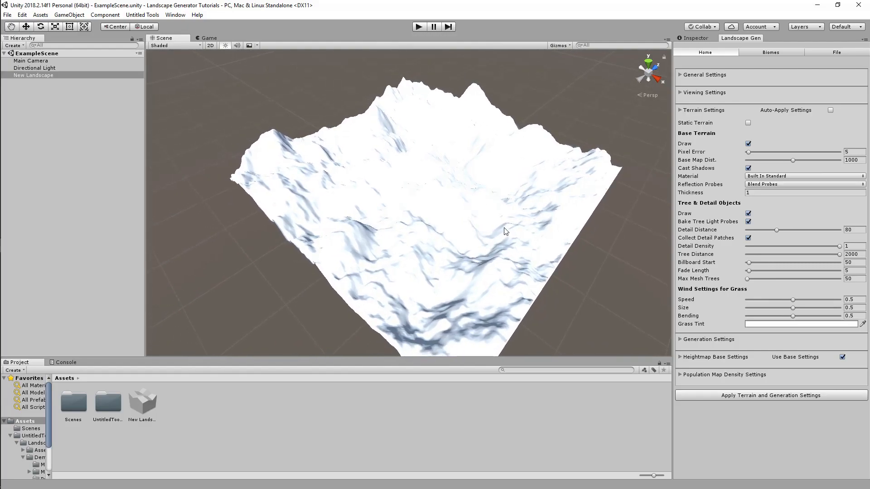
Inspect the New Landscape object's components, locate its Terrain Data asset in the project, and return to the landscape generator settings.
click(136, 407)
click(208, 456)
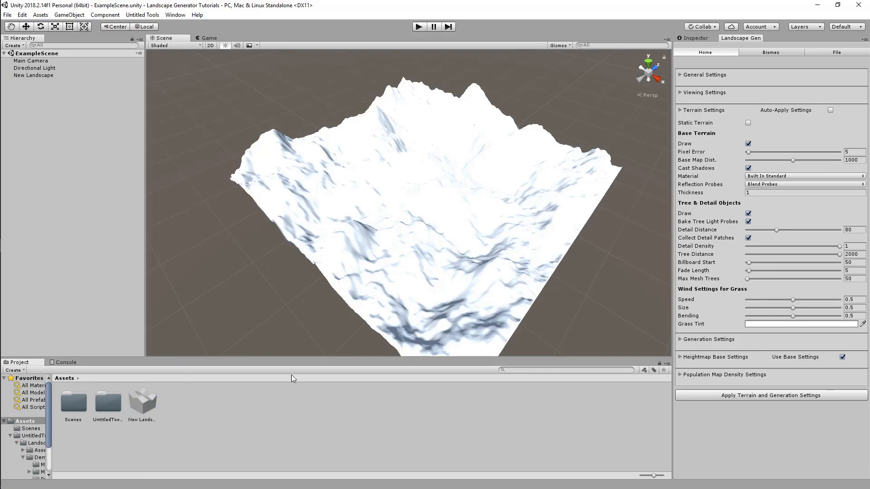
click(40, 76)
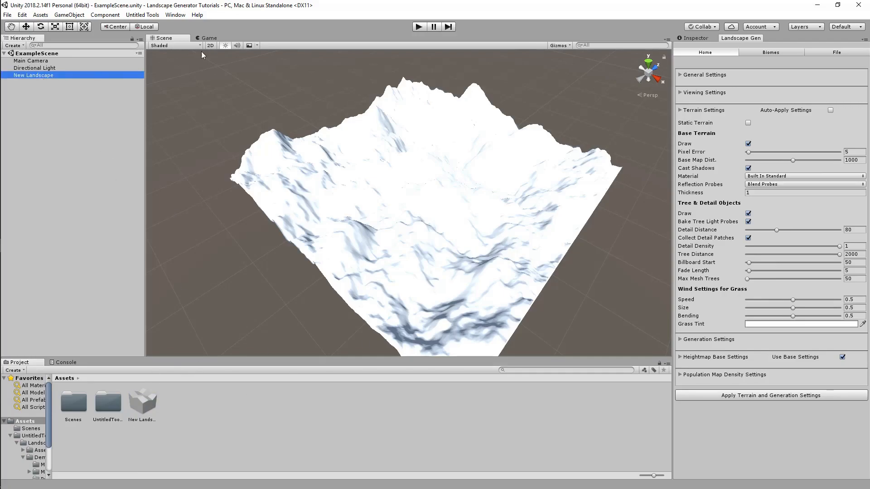
click(704, 38)
click(725, 67)
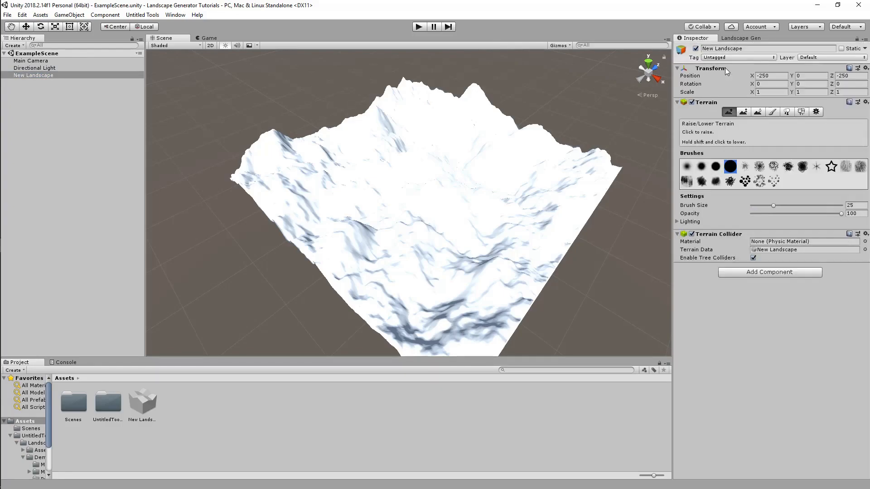
double_click(787, 249)
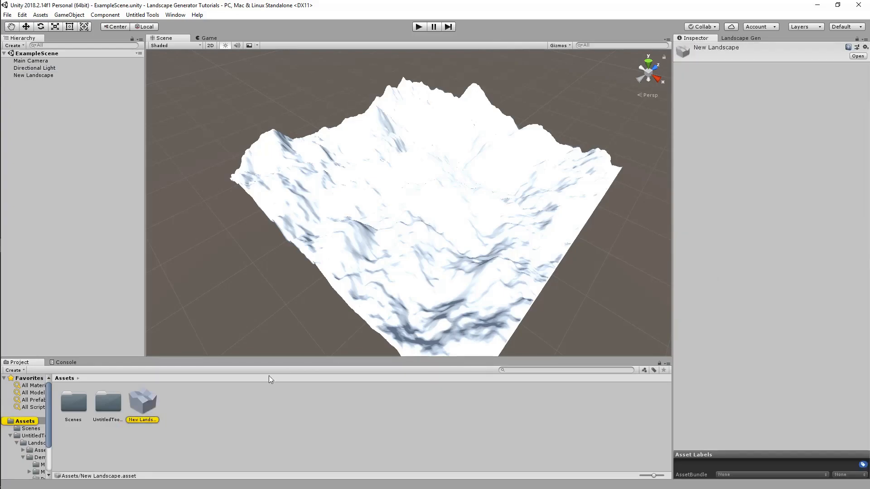
click(48, 75)
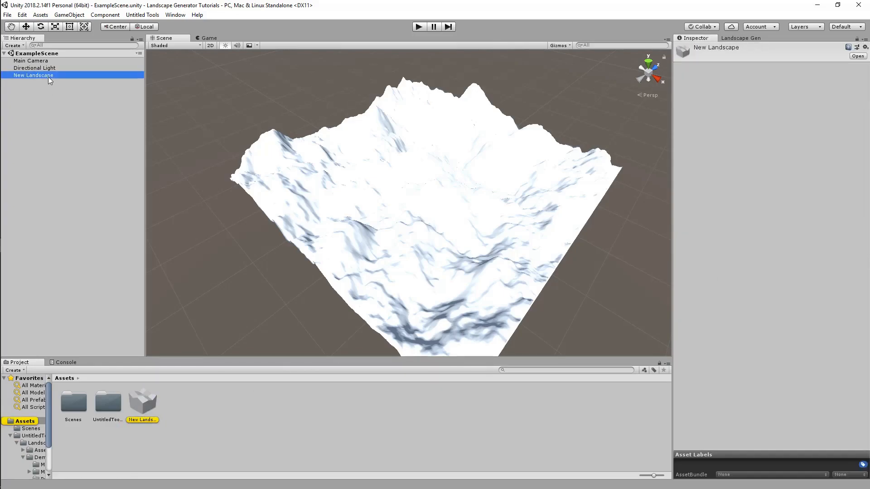
click(743, 38)
Look over the Generation Settings, including the Biome Application Flags options, and compare them with the Terrain Settings.
alt+drag(497, 238, 543, 231)
right_drag(544, 231, 546, 232)
key(s)
key(a)
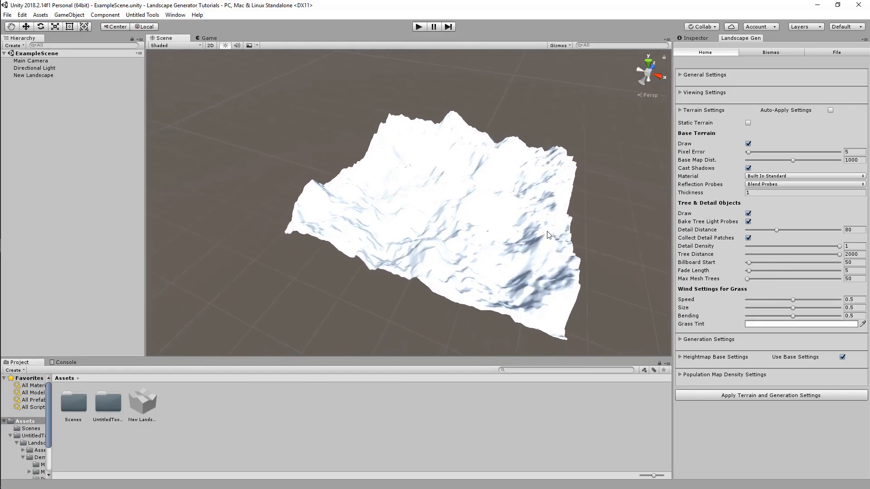
click(724, 339)
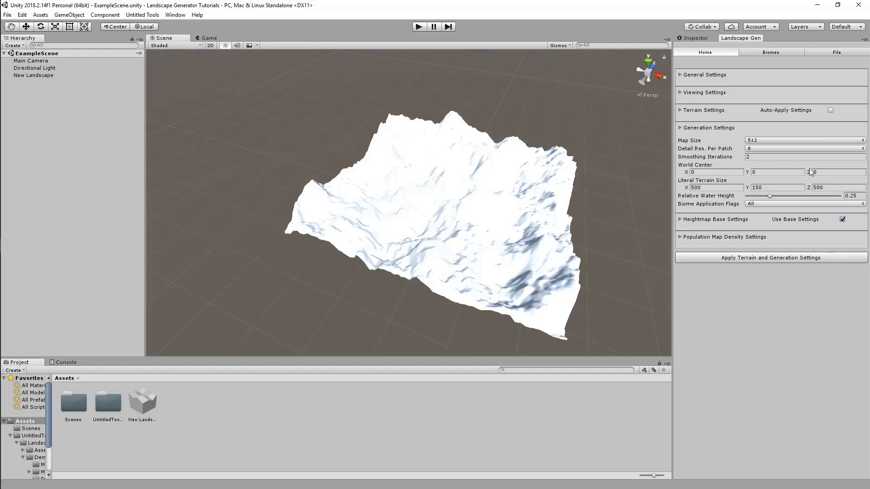
click(752, 204)
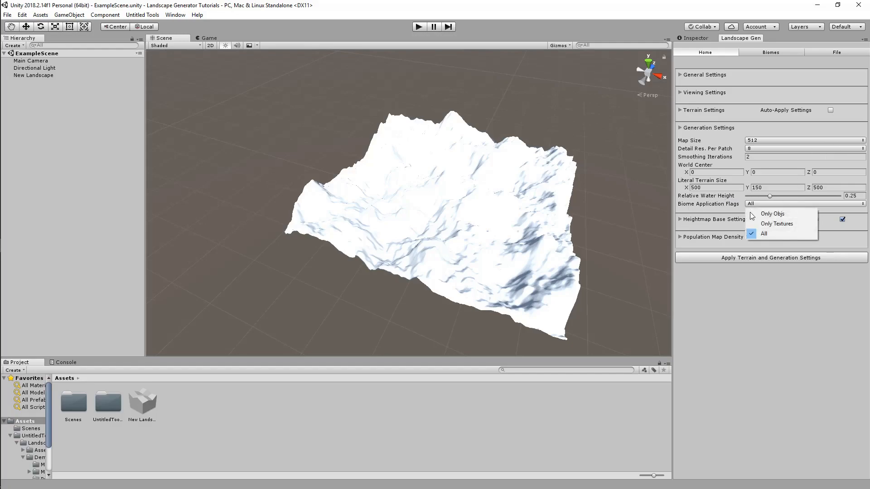
click(750, 299)
click(715, 112)
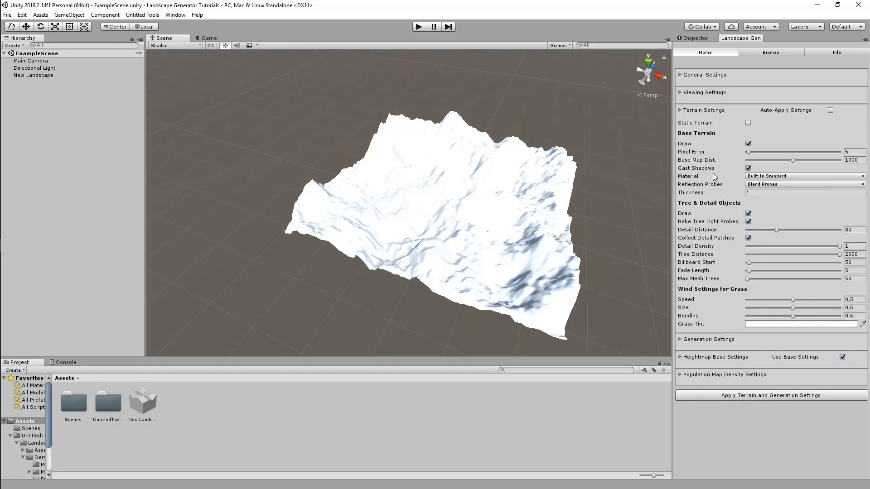
click(708, 339)
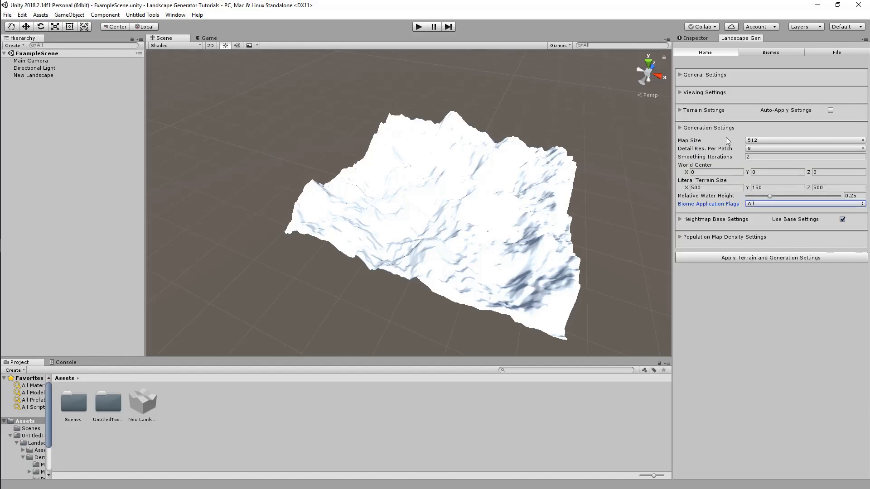
Review the available Map Size options and the General Settings while viewing the terrain from other sides.
right_drag(565, 182, 837, 178)
key(w)
click(771, 141)
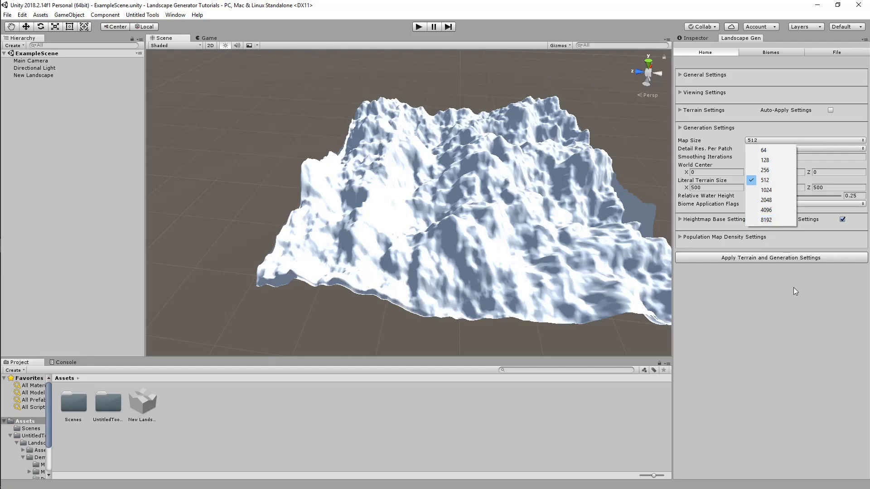
alt+drag(455, 262, 566, 268)
click(705, 75)
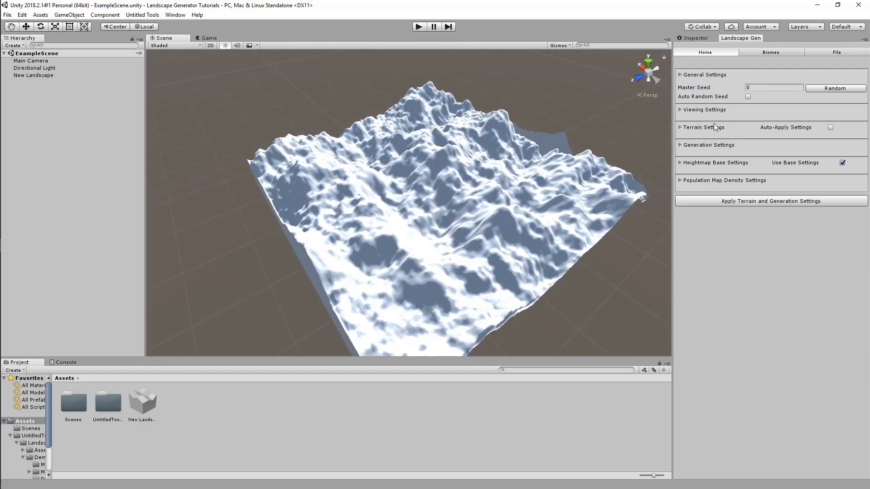
click(714, 146)
click(756, 140)
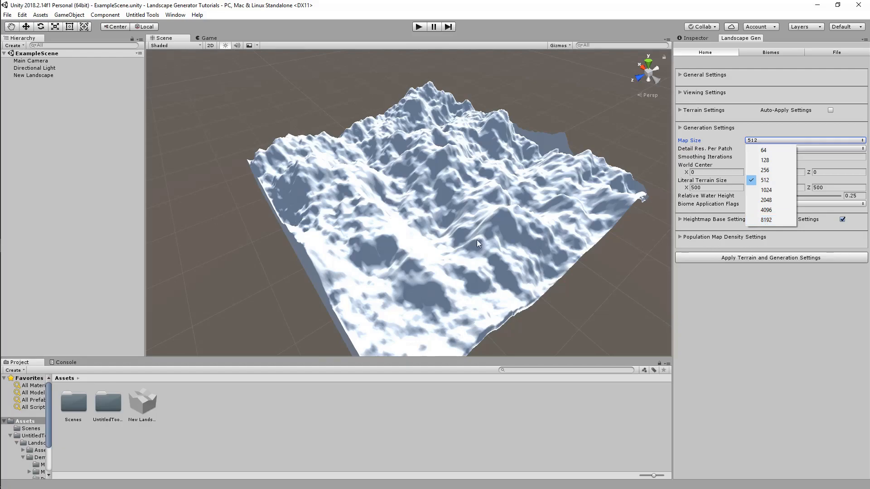
Examine the terrain surface's level of detail up close and from a distance.
right_drag(514, 218, 394, 187)
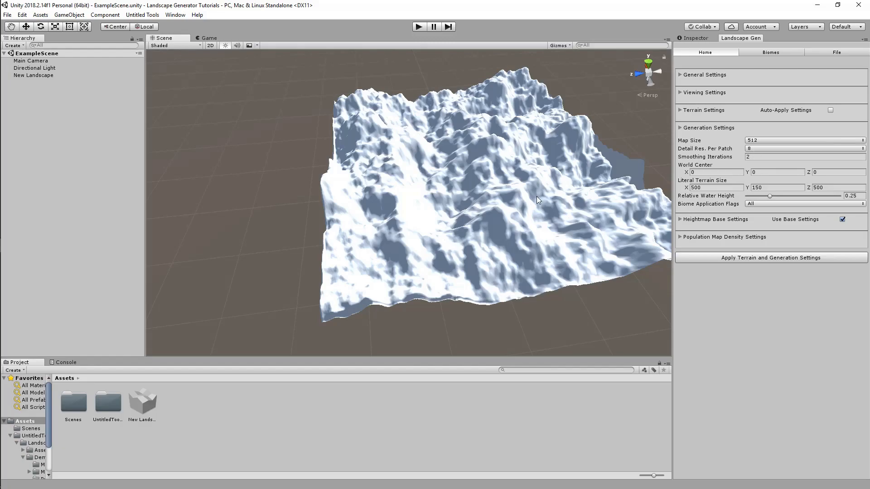
right_drag(536, 197, 626, 155)
right_drag(525, 221, 598, 220)
key(w)
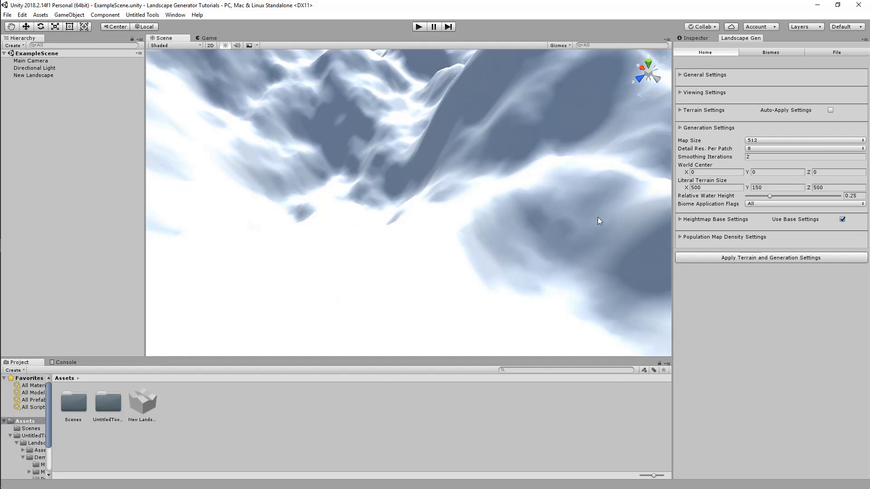
right_drag(590, 213, 539, 184)
right_drag(594, 216, 510, 264)
key(s)
Review the Detail Res. Per Patch options and the Smoothing Iterations field, keeping their current values.
click(756, 148)
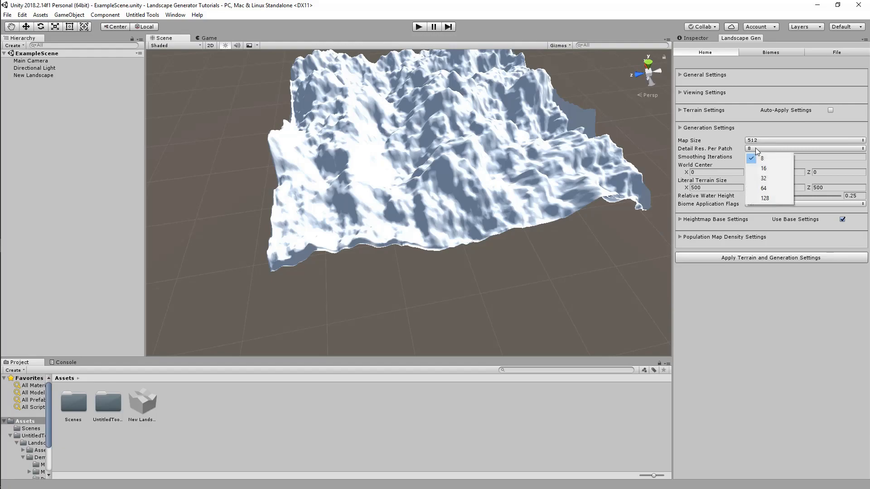
click(730, 299)
click(753, 157)
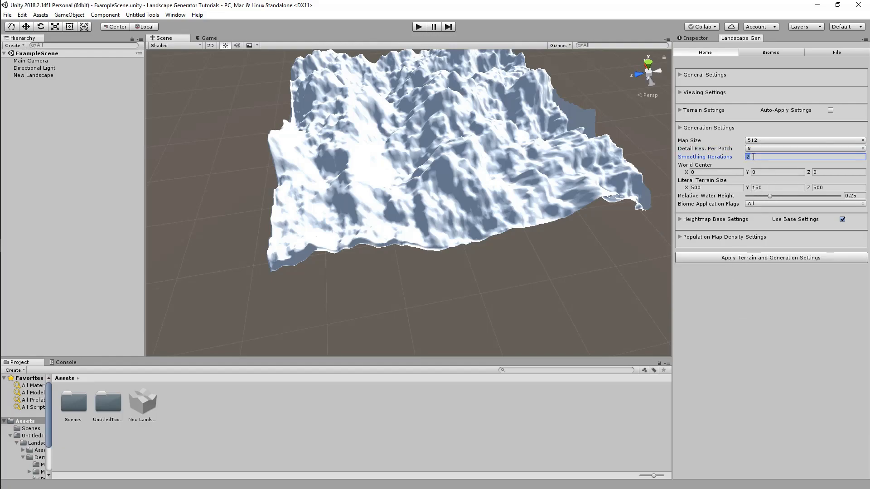
click(753, 150)
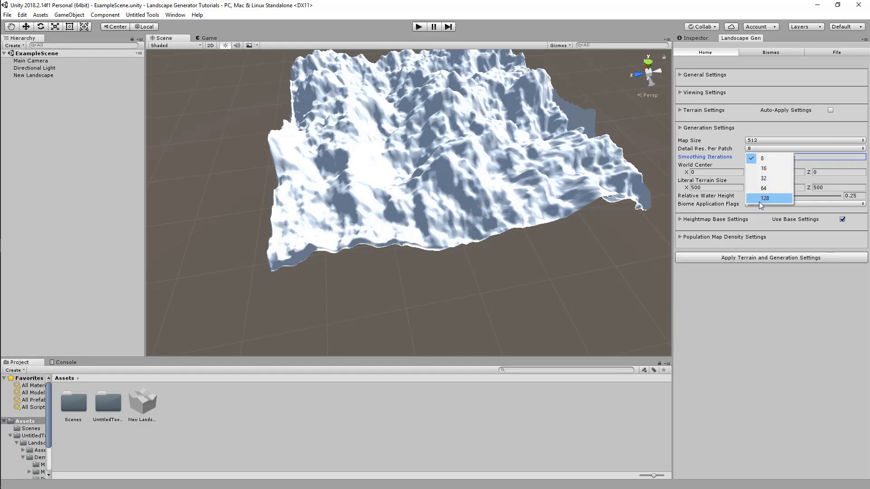
click(730, 279)
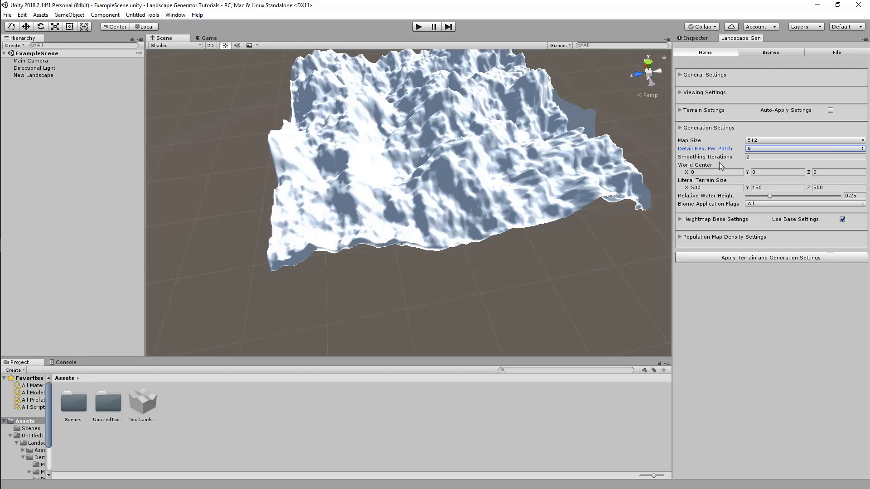
right_drag(469, 179, 660, 129)
key(w)
key(s)
right_drag(469, 192, 430, 208)
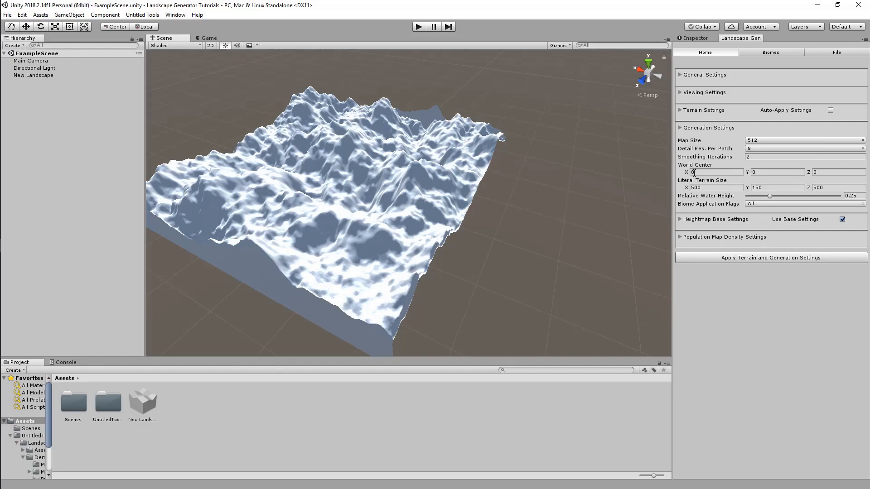
Try moving the terrain by shifting the World Center in X and Y, and set both values back to 0.
right_drag(646, 181, 593, 175)
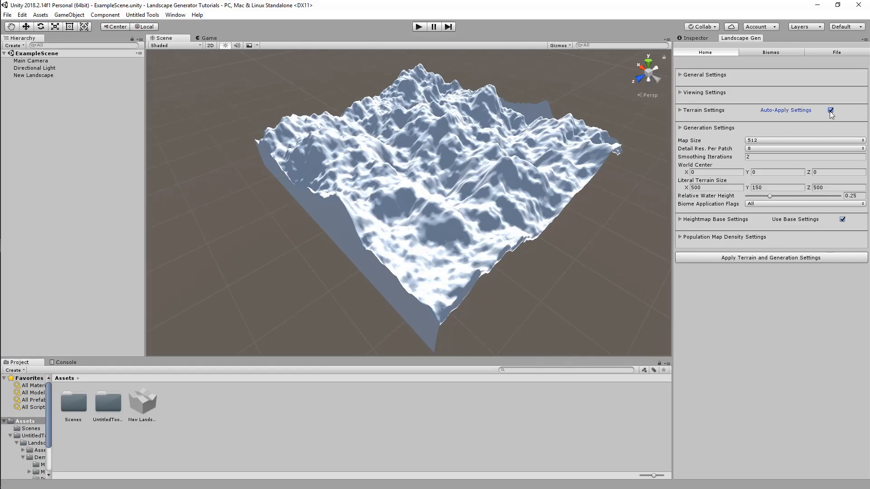
drag(747, 175, 133, 164)
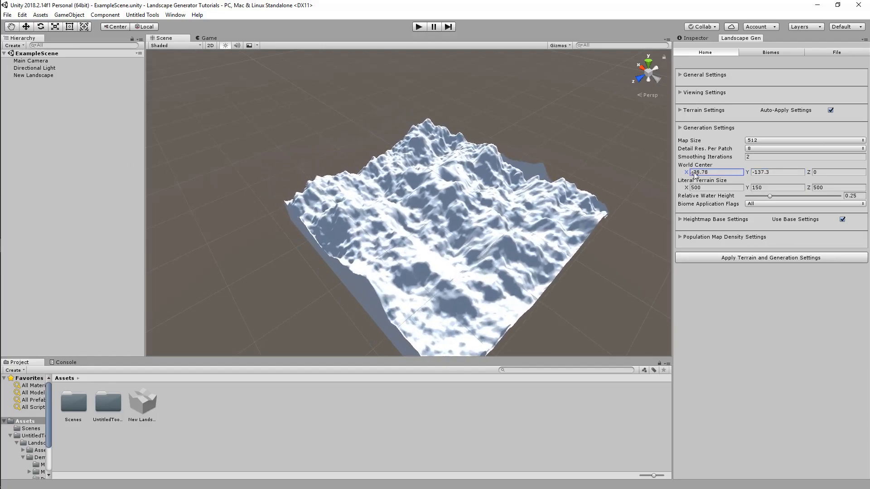
click(733, 172)
text(0)
click(772, 172)
text(0)
Switch Show General on in the Viewing Settings, view the terrain from another side, and switch it off again.
click(702, 92)
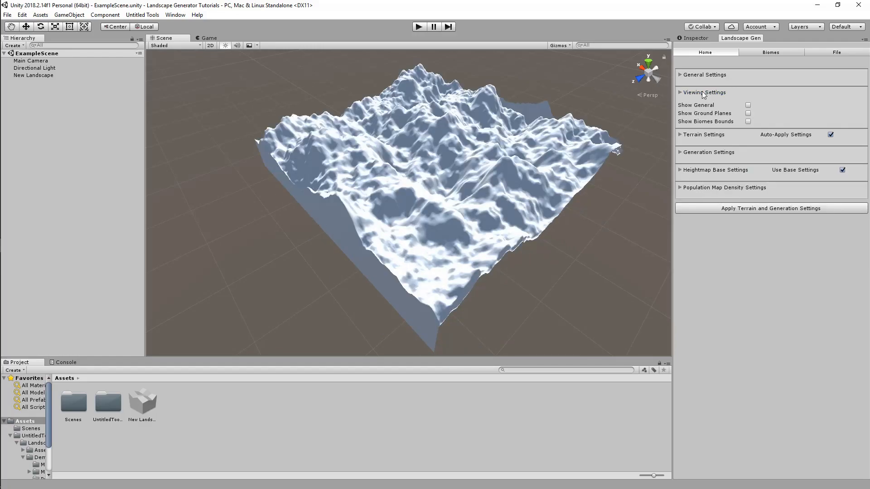
click(746, 107)
mouse_move(541, 170)
right_down()
mouse_move(485, 170)
mouse_move(474, 131)
mouse_move(460, 148)
mouse_move(427, 142)
mouse_move(359, 159)
mouse_move(525, 170)
right_up()
key(d)
key(w)
click(748, 105)
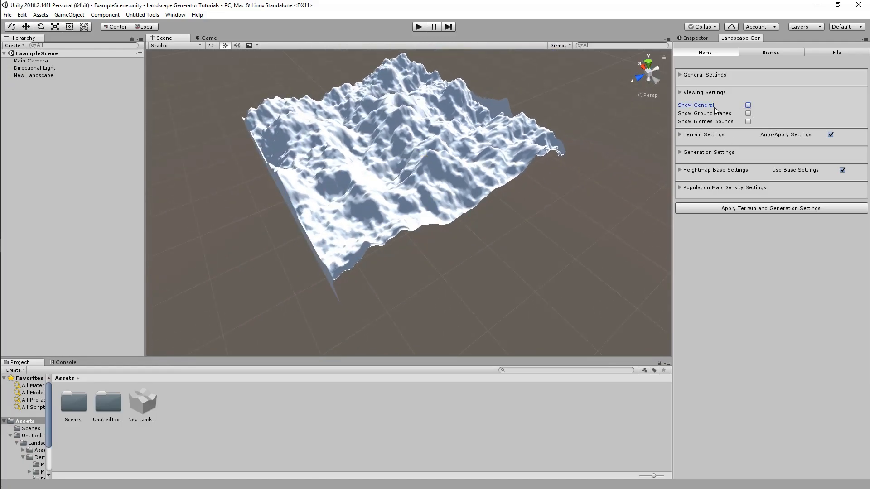
Reopen the Generation Settings and toggle Auto-Apply Settings off and back on.
click(713, 153)
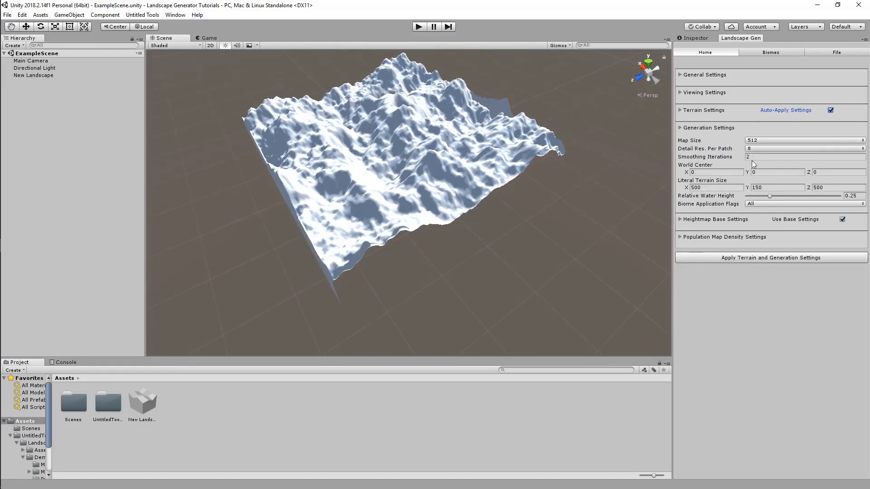
click(831, 110)
alt+drag(488, 194, 520, 184)
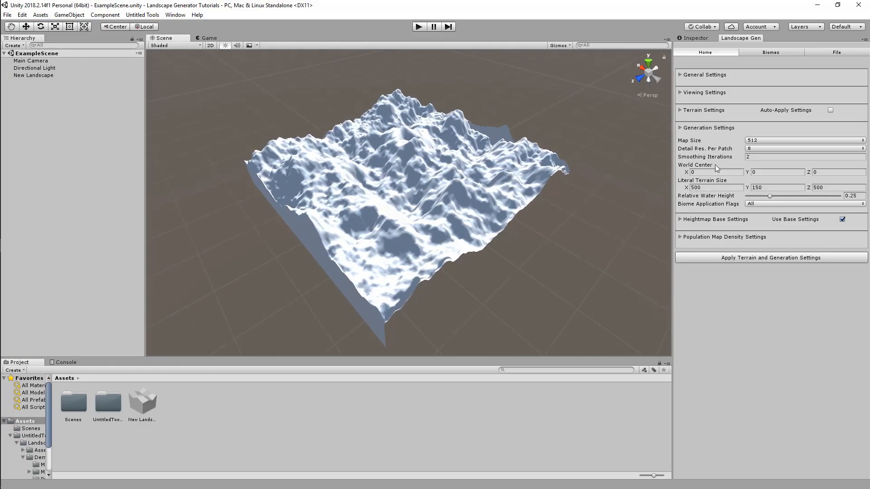
click(831, 109)
Try resizing the terrain along X in Literal Terrain Size, and set X back to 500.
drag(686, 189, 710, 189)
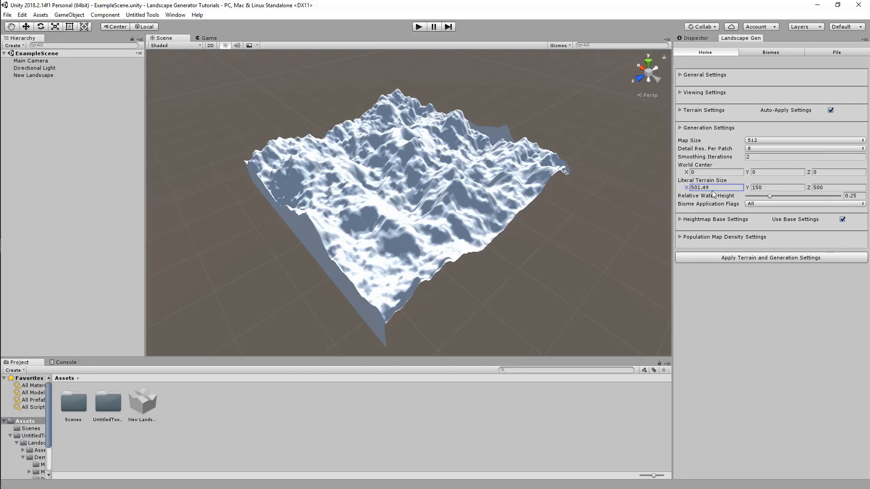
drag(615, 250, 117, 160)
drag(687, 187, 713, 187)
click(714, 186)
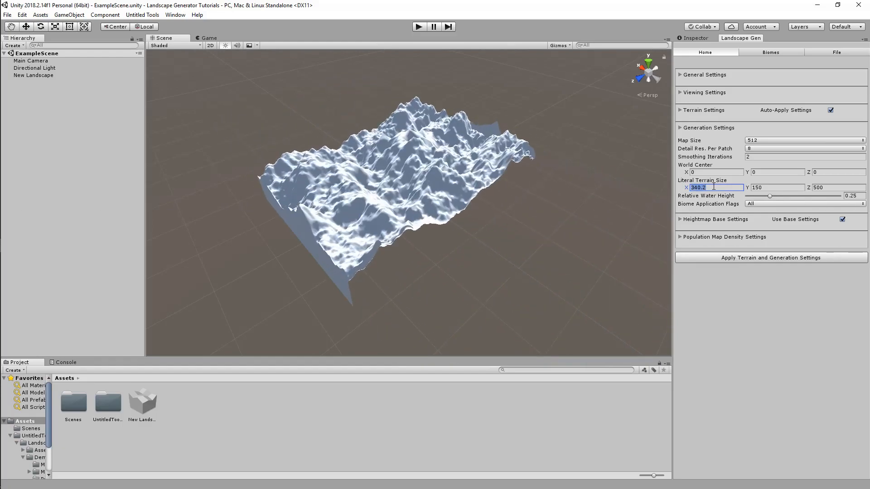
text(500)
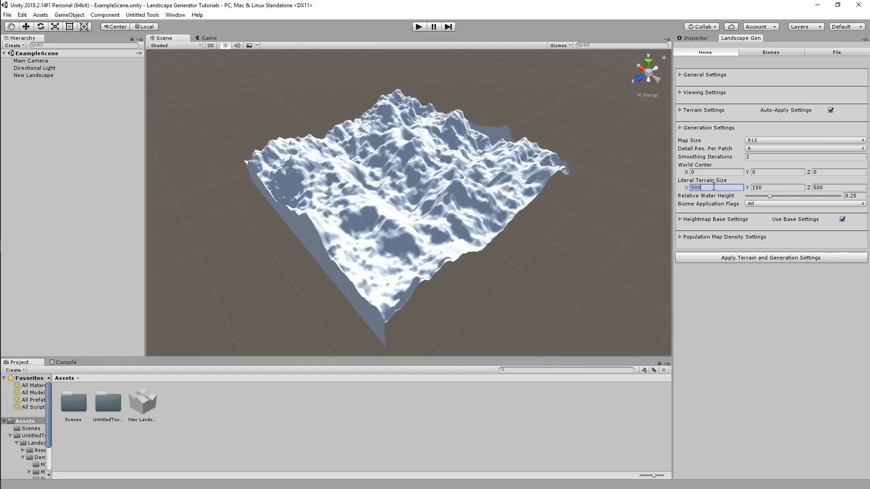
Set the Literal Terrain Size to X 750, Y 200 and Z 750.
drag(713, 188, 685, 189)
text(750)
click(815, 188)
text(750)
mouse_move(770, 188)
mouse_down()
mouse_move(748, 188)
mouse_move(792, 191)
mouse_move(775, 189)
mouse_up()
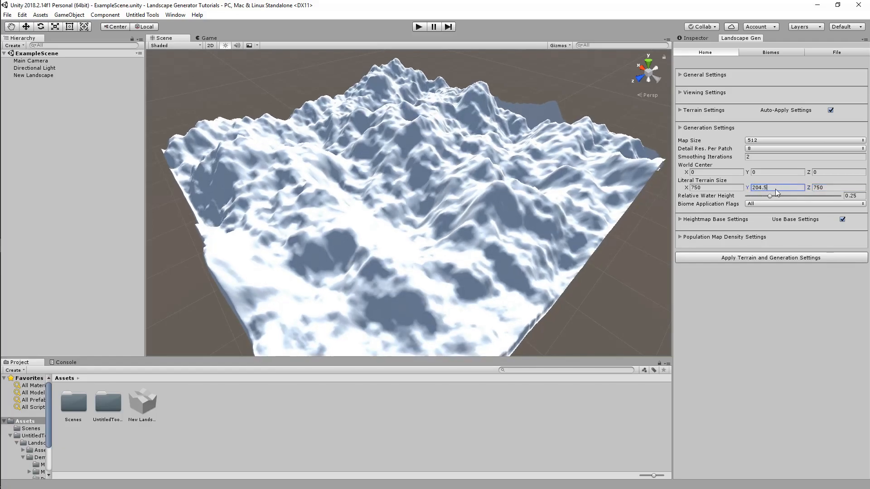
text(200)
right_drag(521, 156, 577, 168)
key(s)
key(a)
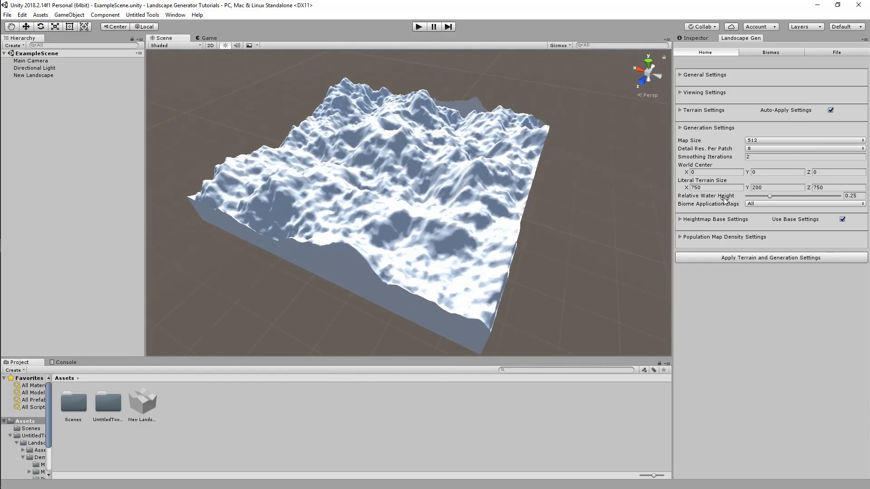
Add a new biome, review its Biome Type options, and return to the home settings.
click(763, 53)
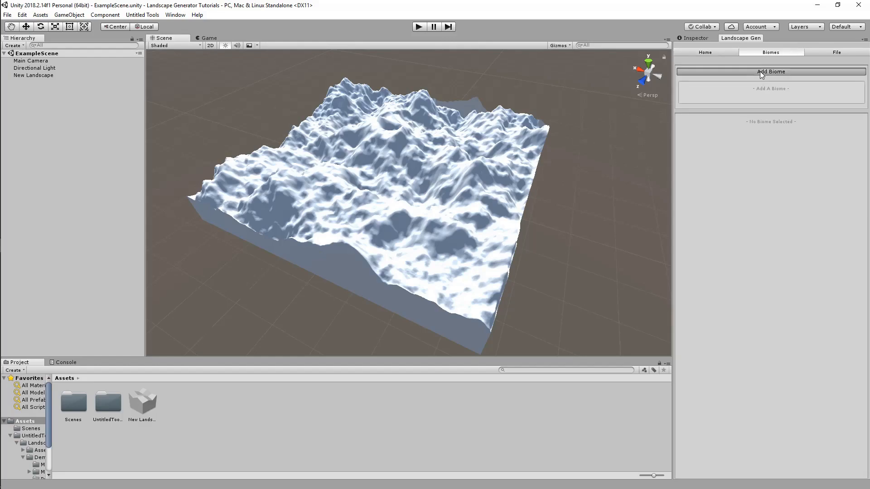
click(762, 73)
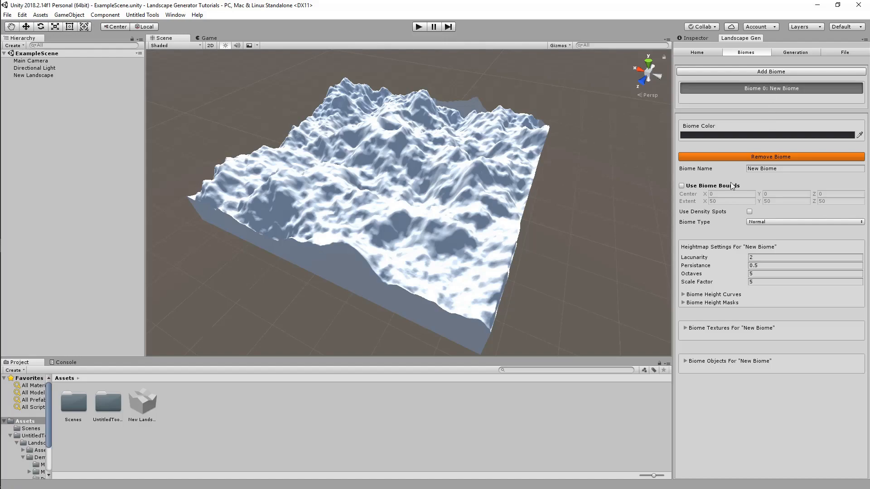
click(758, 222)
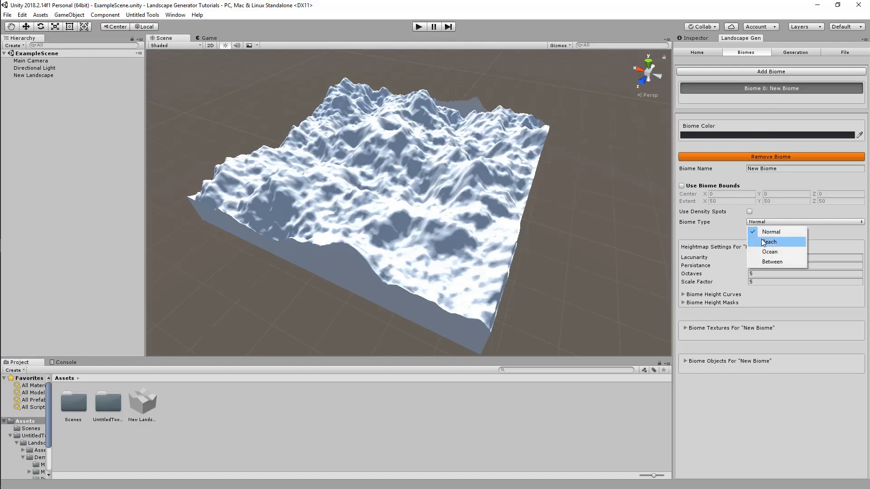
click(706, 50)
click(700, 52)
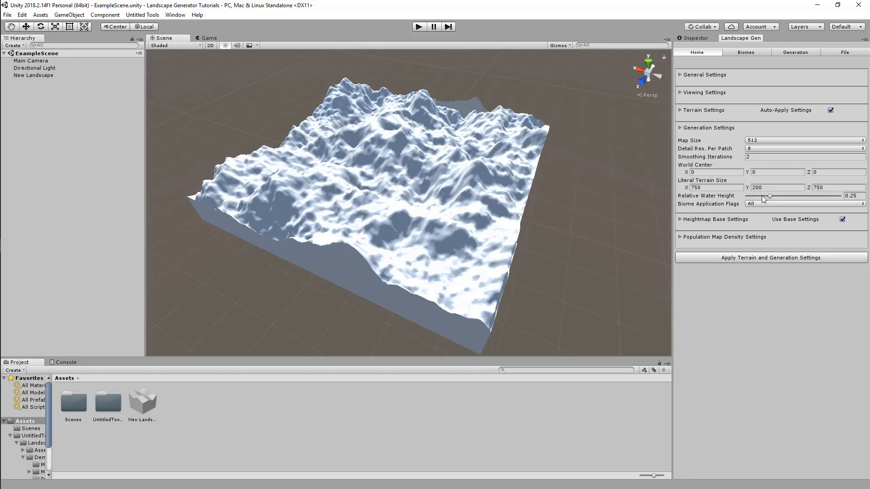
Try a Relative Water Height of 0.5 while viewing the terrain, and set it back to 0.25.
alt+drag(503, 204, 525, 203)
key(w)
key(d)
right_drag(525, 203, 434, 211)
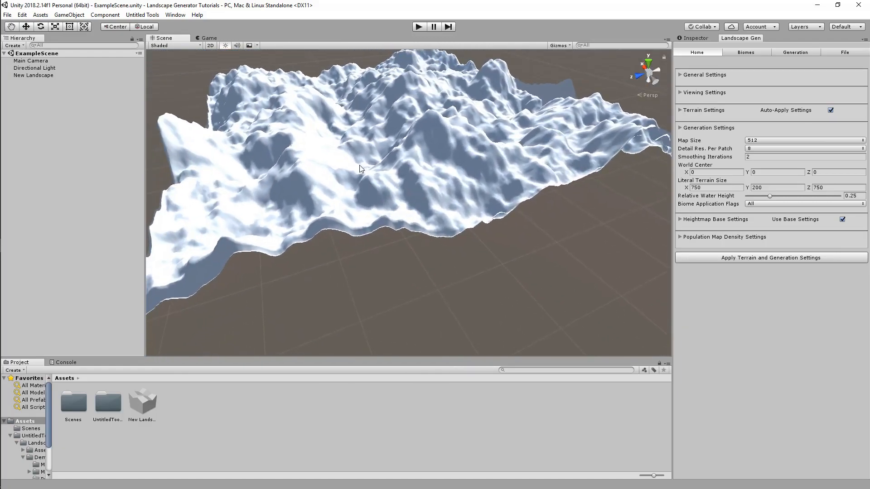
right_drag(361, 169, 401, 196)
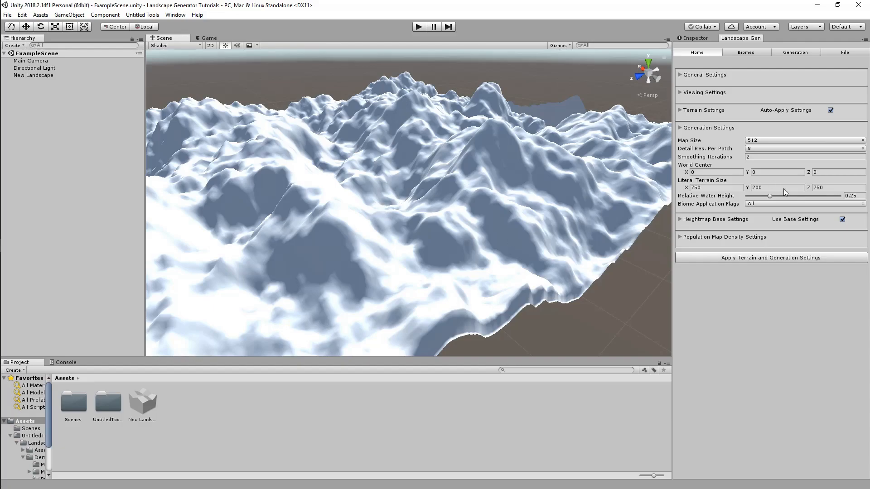
click(852, 196)
text(0.5)
right_drag(492, 142, 590, 198)
key(s)
click(850, 199)
text(0.25)
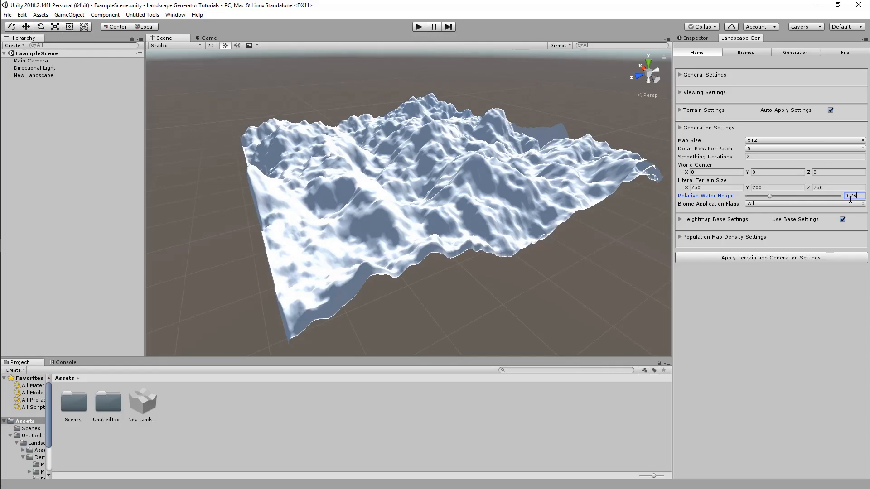
Review the new biome's Biome Type options and its Biome Objects section.
click(748, 52)
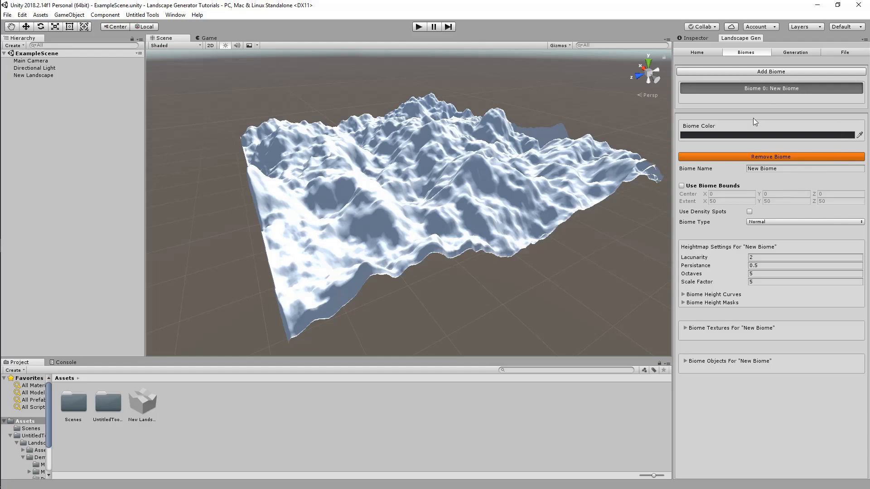
click(759, 222)
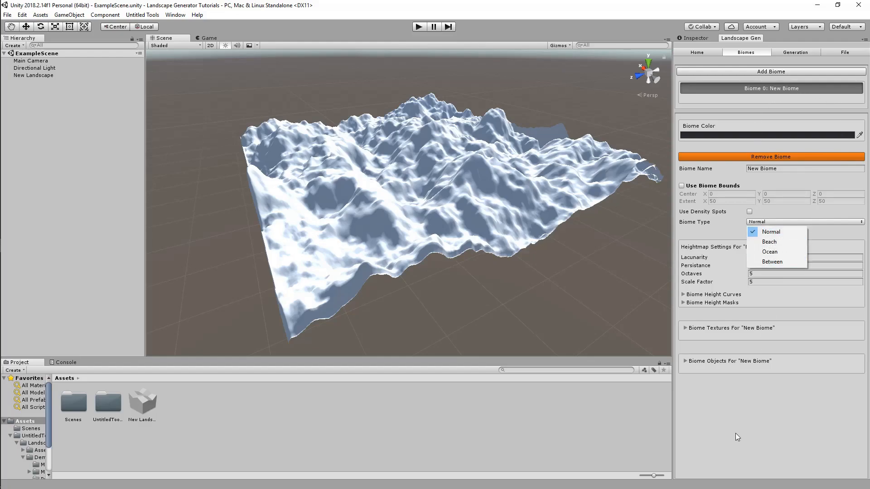
click(741, 423)
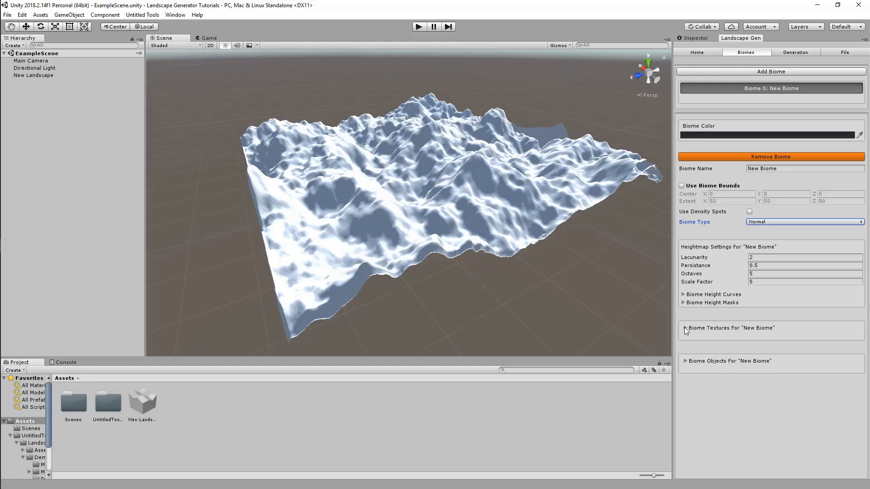
click(686, 361)
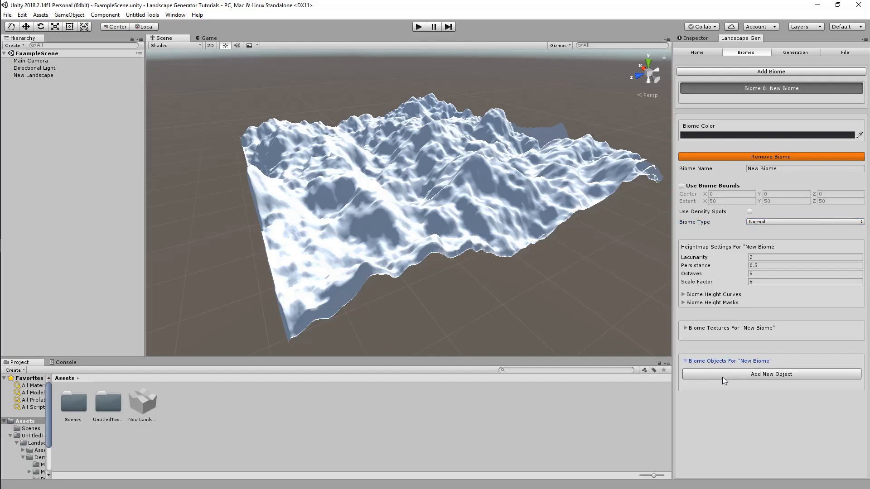
click(684, 360)
Add a texture to the new biome, try the Min Max texture blend, review the other blend options, and remove the texture.
click(686, 328)
click(707, 346)
scroll(726, 376, down, 5)
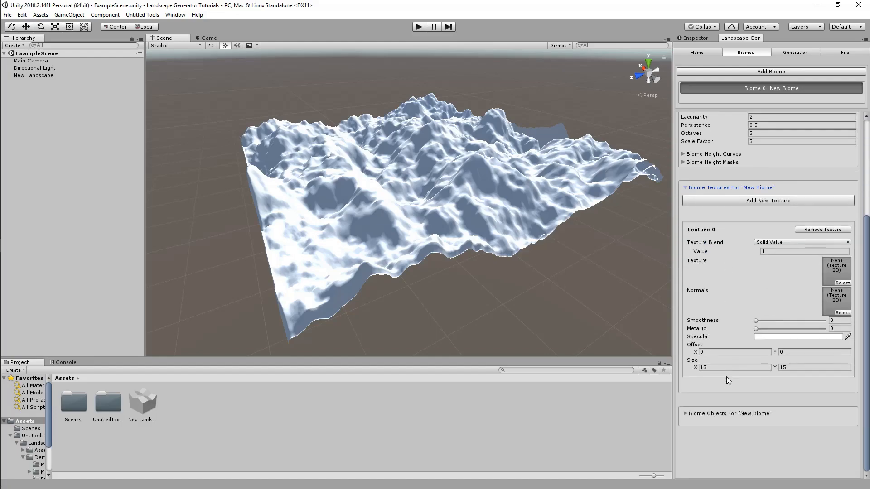
click(788, 241)
click(784, 252)
click(775, 243)
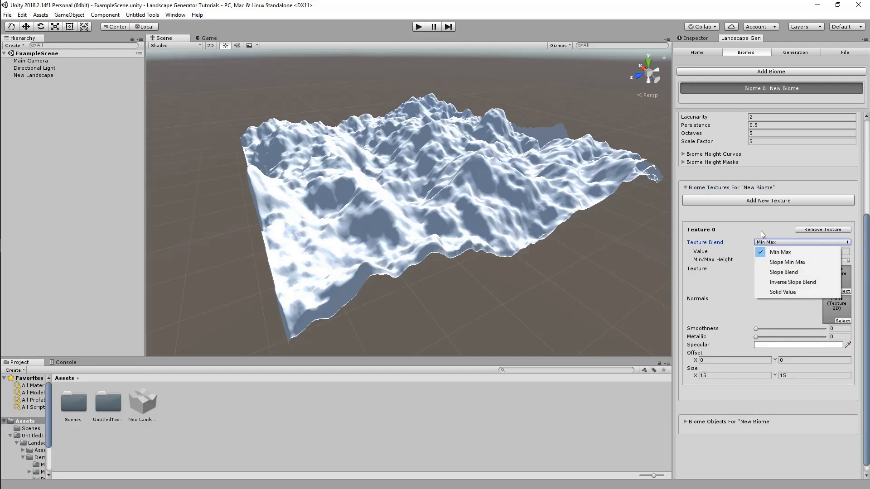
click(815, 229)
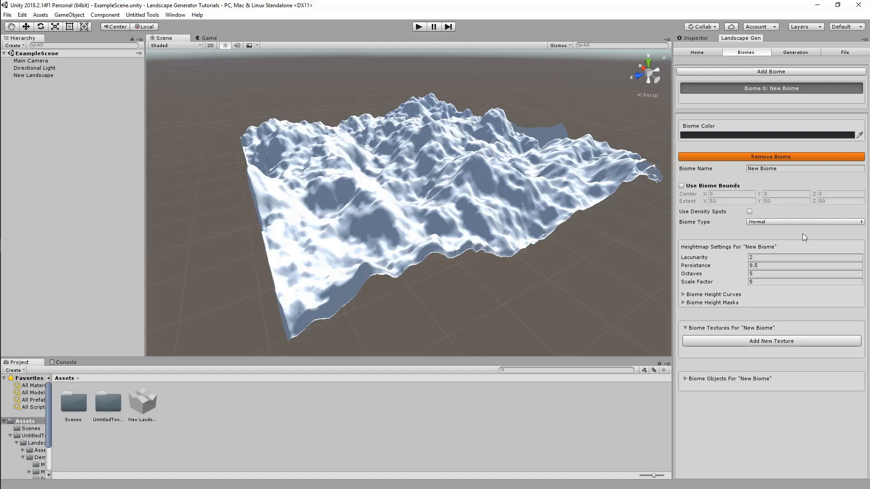
click(692, 329)
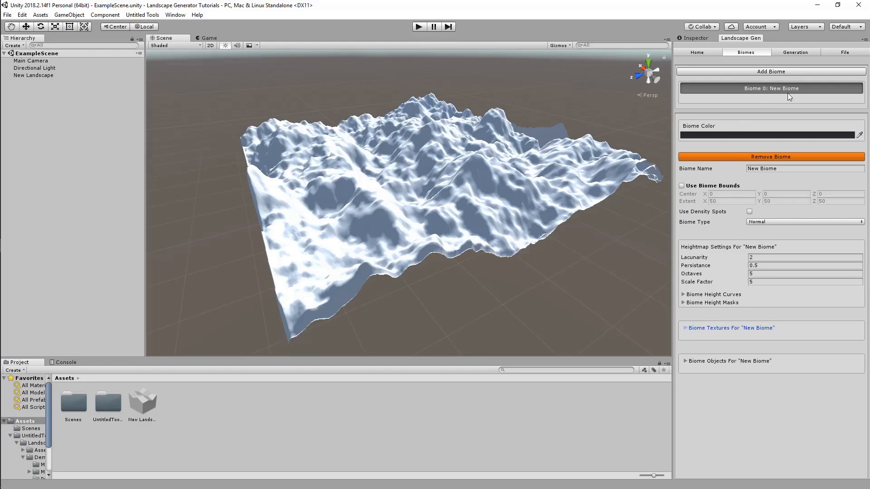
Remove the new biome from the landscape and return to the home settings.
click(778, 156)
click(385, 267)
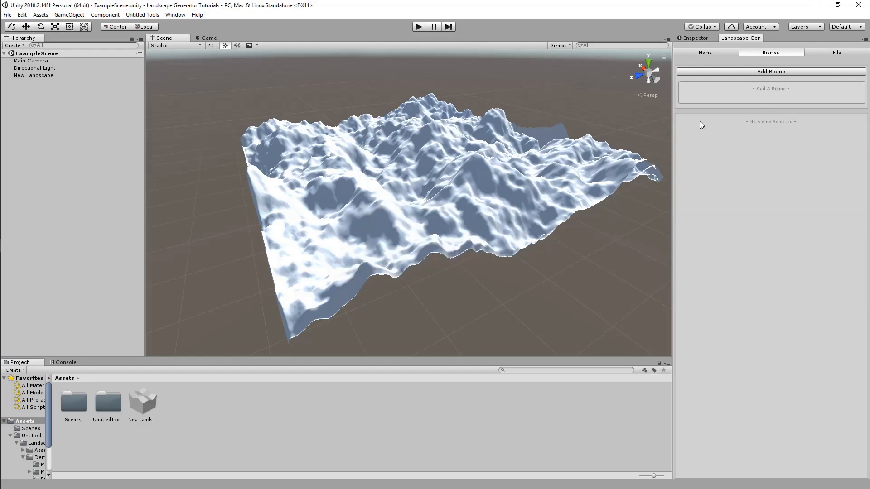
click(711, 52)
Review the Biome Application Flags options, keeping All selected.
right_drag(506, 218, 556, 195)
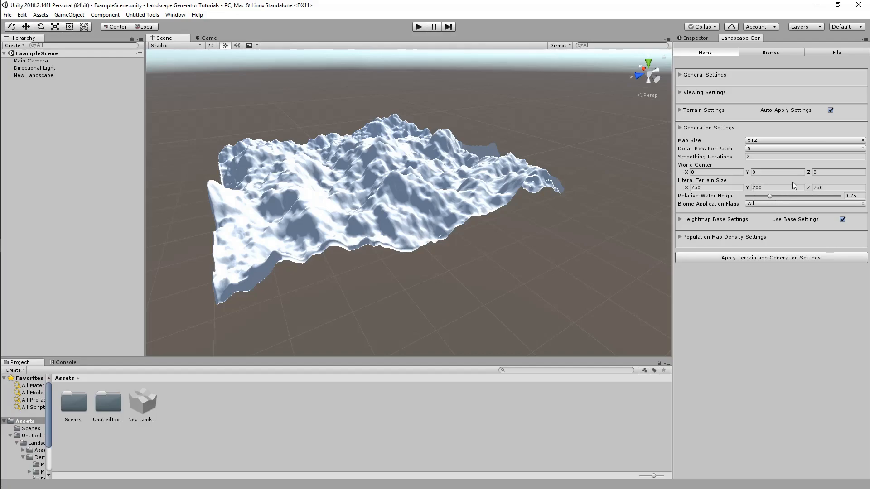
click(752, 205)
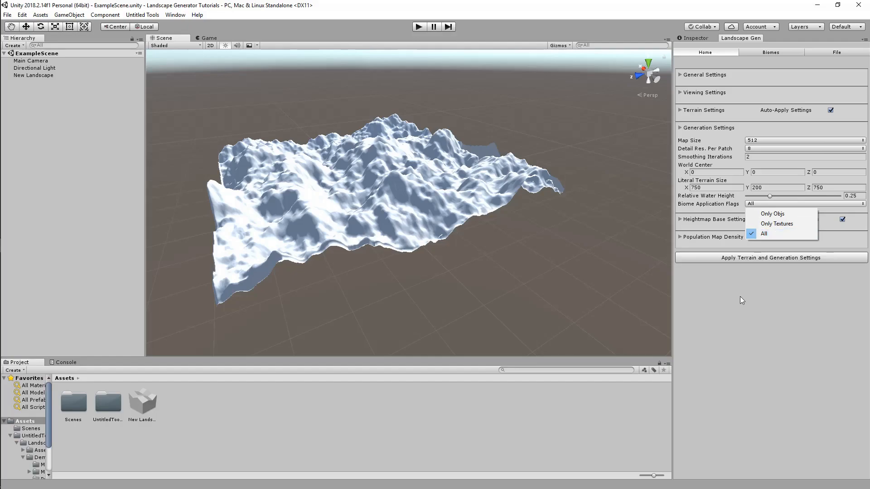
click(735, 314)
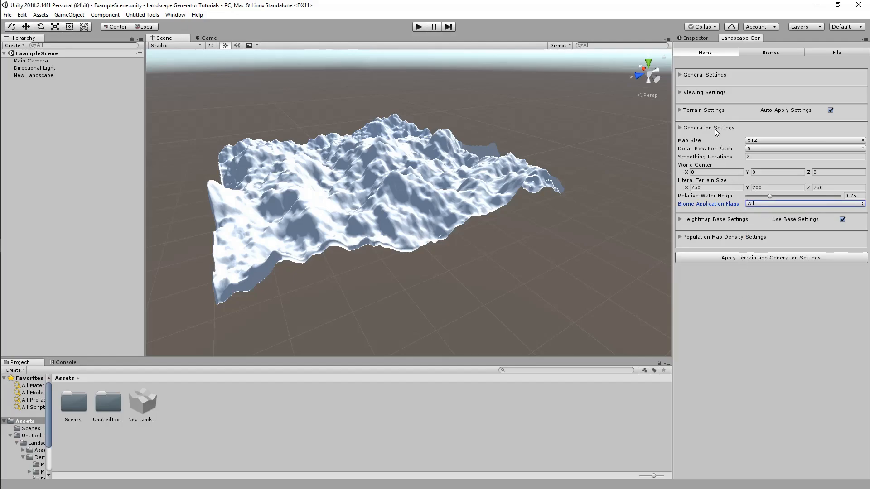
Open the Heightmap Base Settings and review their fields while viewing the terrain from several sides.
click(712, 222)
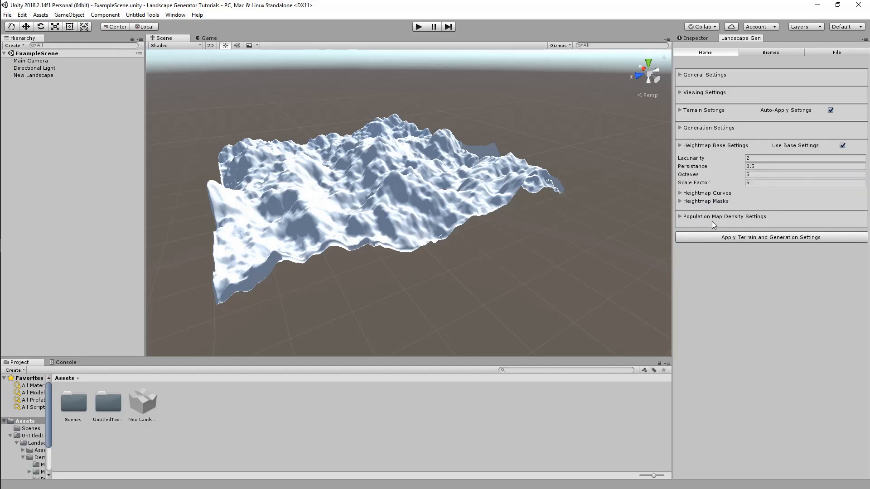
alt+drag(518, 226, 761, 267)
key(a)
mouse_move(761, 266)
right_down()
mouse_move(724, 267)
mouse_move(749, 262)
right_up()
key(s)
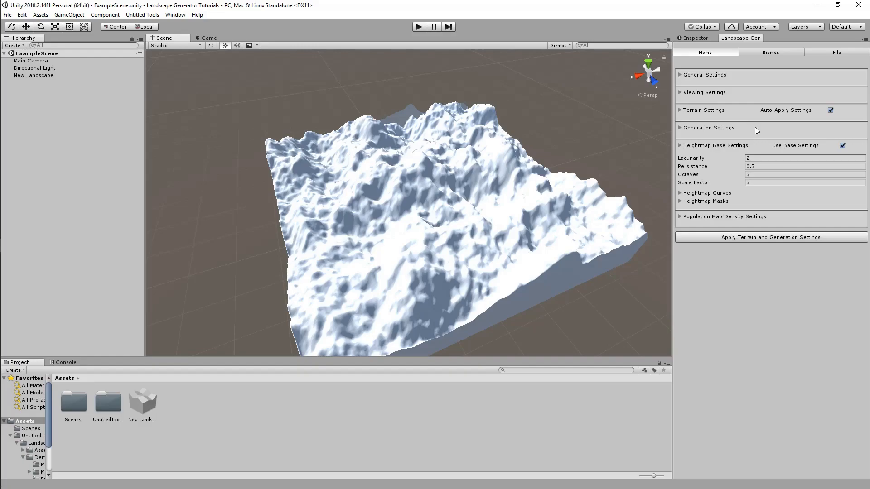
alt+drag(477, 242, 346, 240)
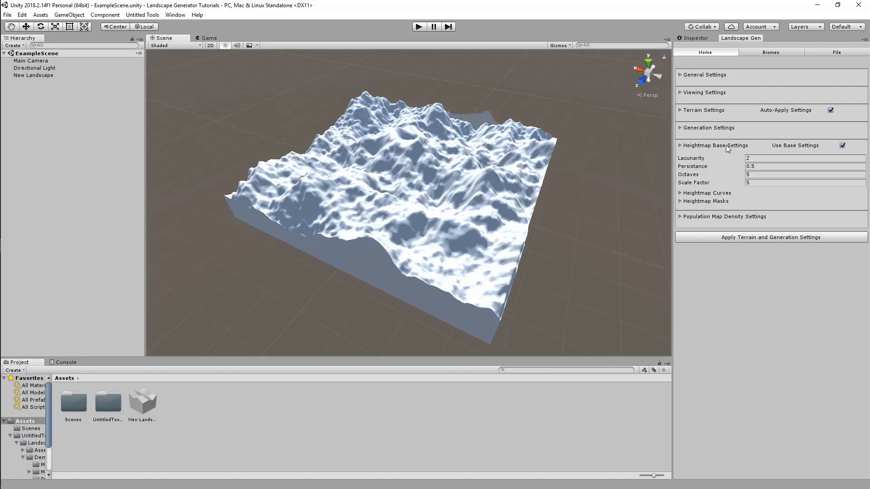
Check the Use Base Settings option, collapse the Heightmap Base Settings, and review the Population Map Density Settings.
click(845, 144)
click(728, 143)
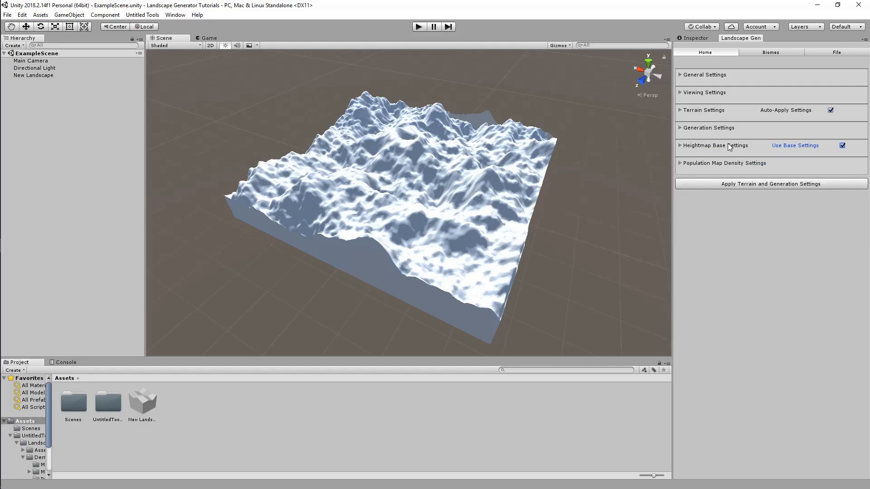
click(716, 164)
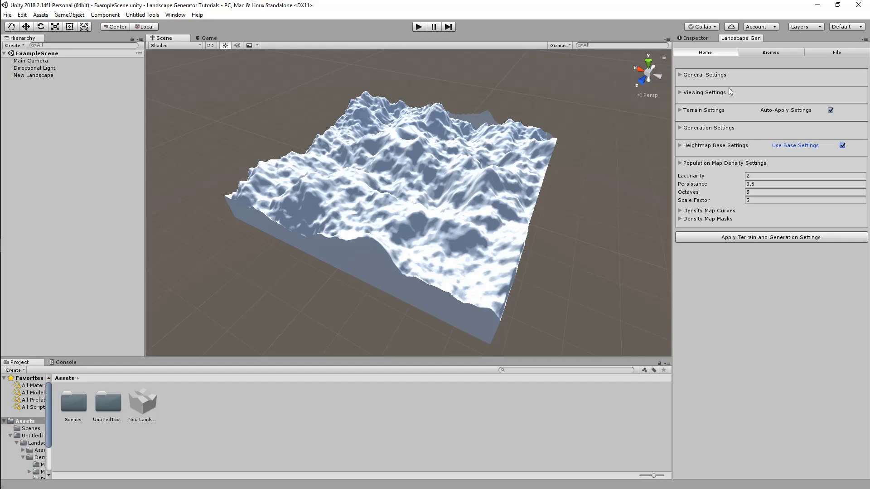
Add a new biome to the landscape and show its population map enlarged from the generation maps.
click(770, 52)
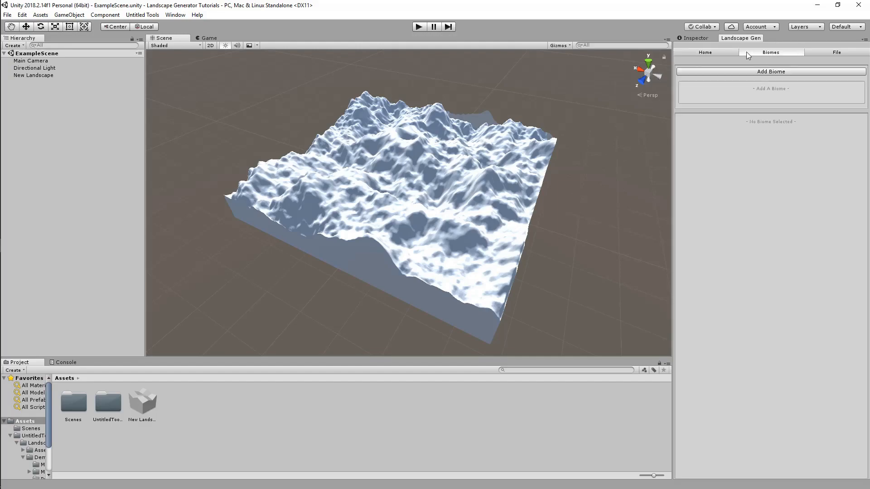
click(728, 73)
click(801, 52)
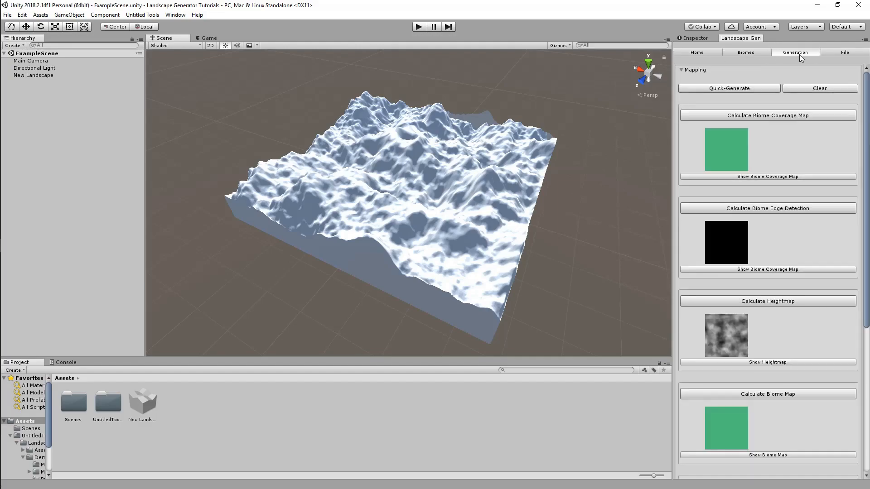
scroll(763, 224, down, 10)
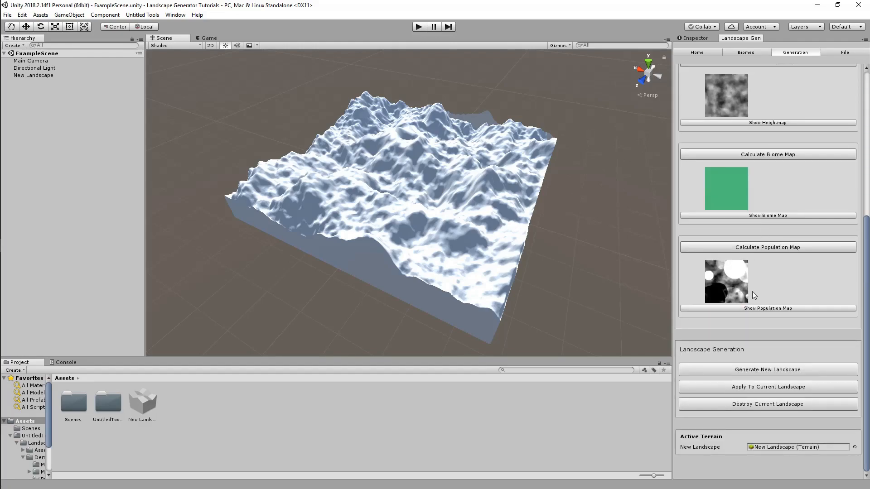
click(748, 307)
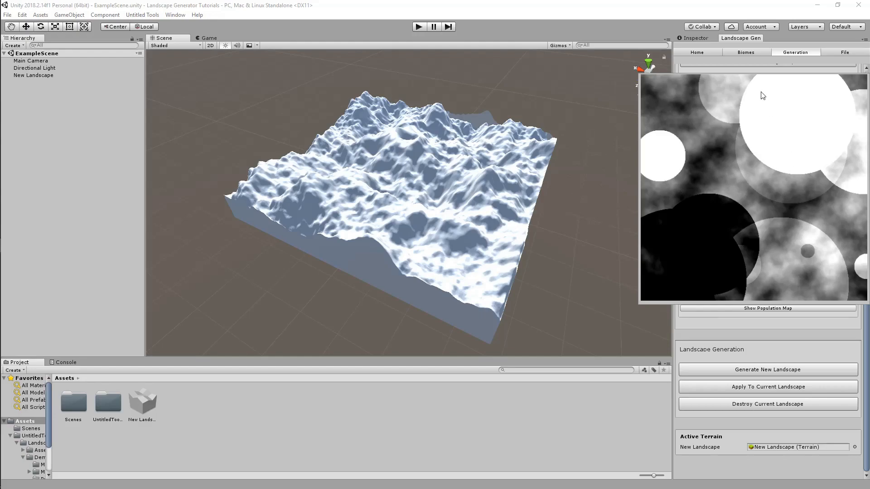
Compare the Heightmap Base Settings fields with the new biome's own heightmap settings.
click(707, 51)
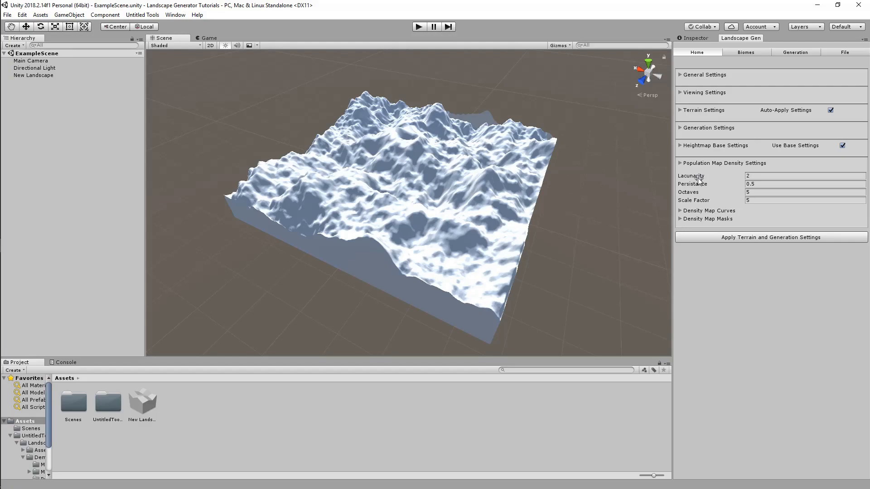
click(707, 146)
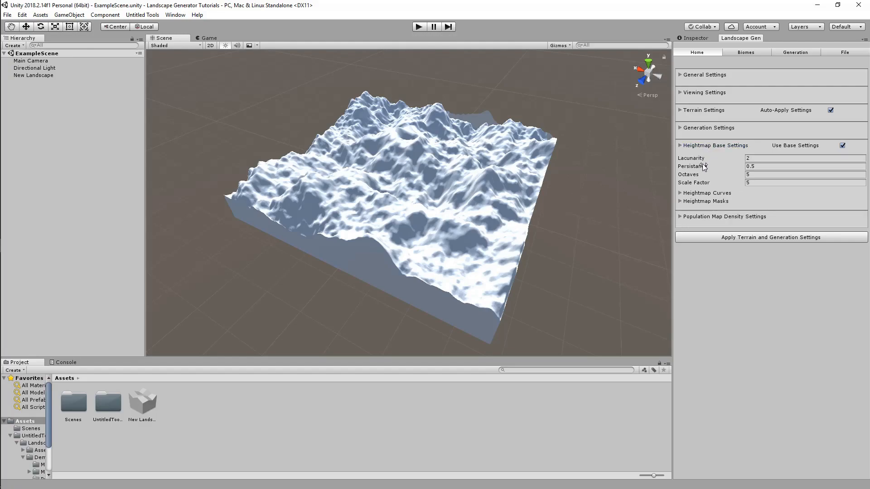
click(759, 53)
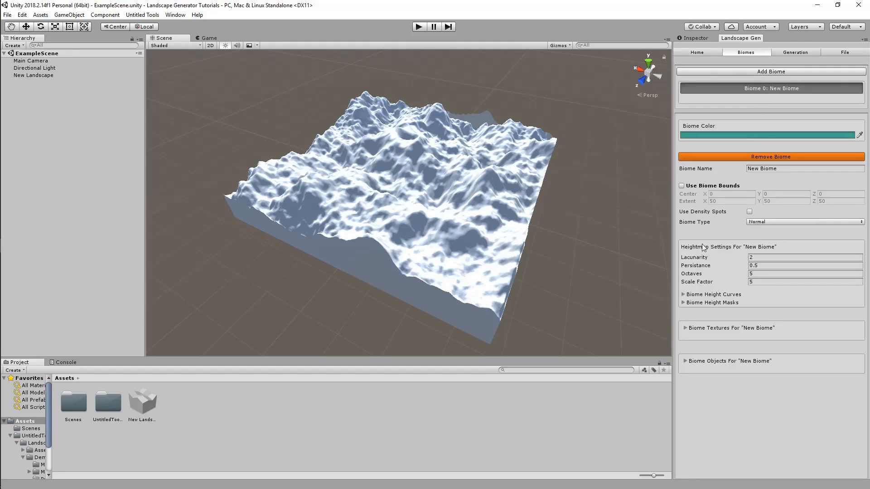
click(709, 53)
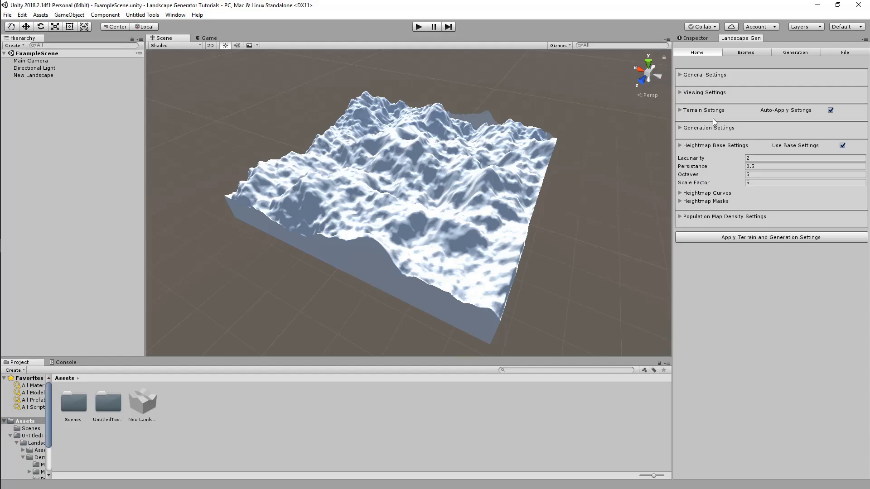
click(701, 129)
click(719, 218)
Add a first element to the Heightmap Curves and give it the preset that rises steeply and flattens out.
click(681, 194)
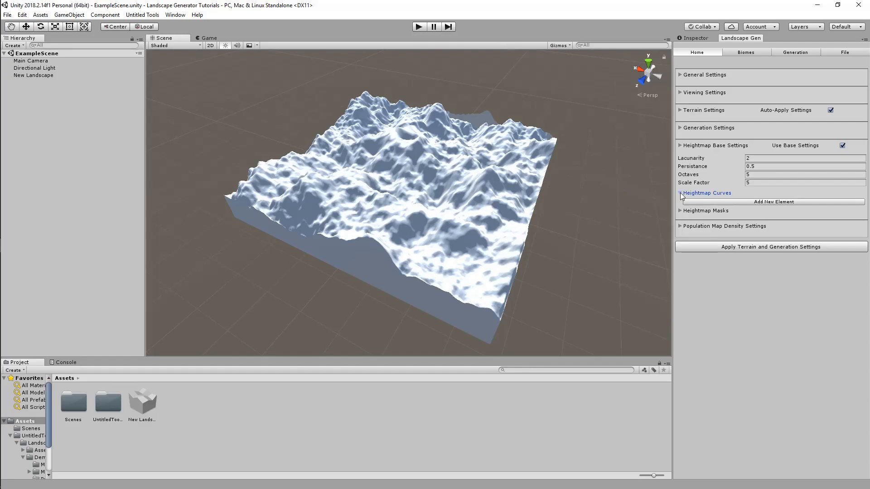
click(702, 203)
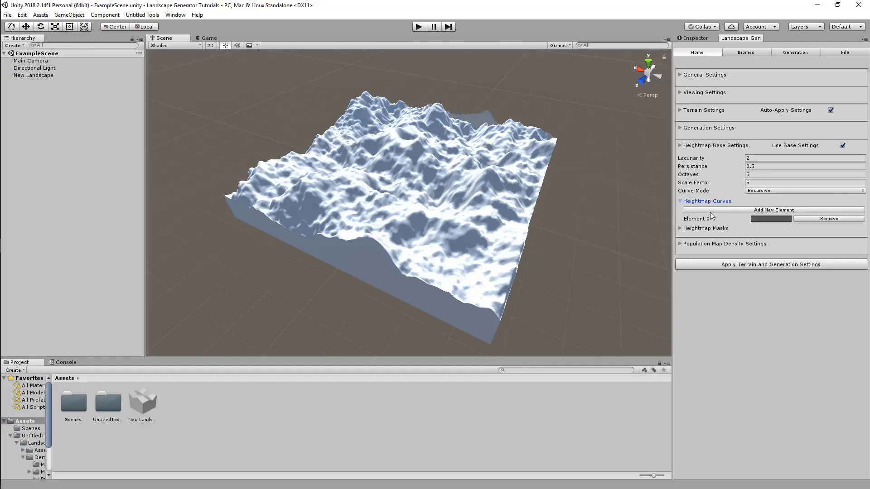
click(766, 219)
click(468, 300)
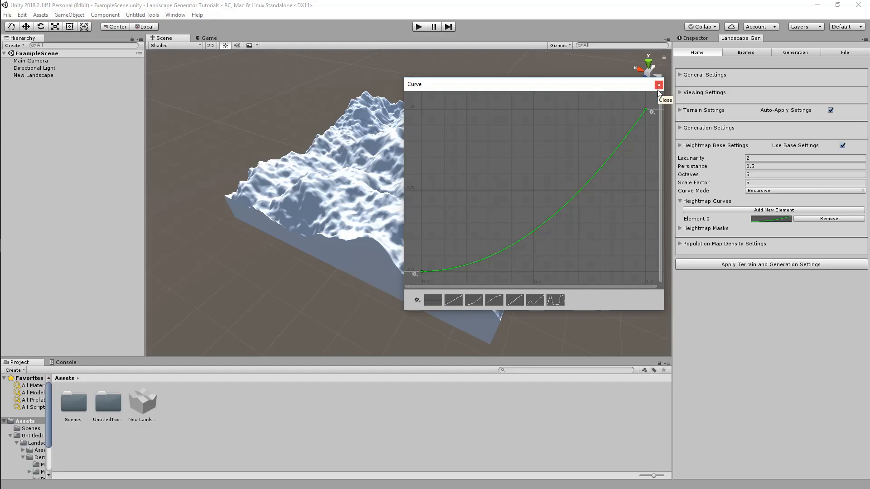
click(495, 301)
click(659, 84)
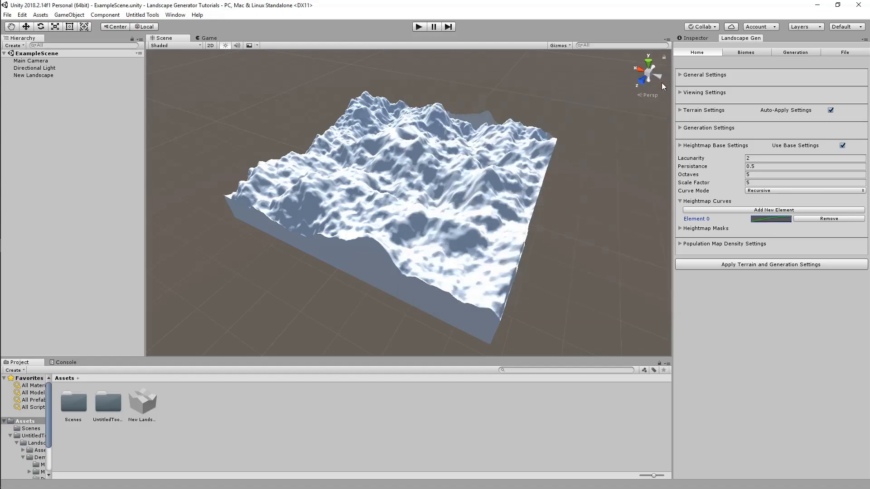
Add two more heightmap curves, giving Element 1 the slow-start, steepening preset and Element 2 the straight linear preset.
click(730, 211)
click(730, 212)
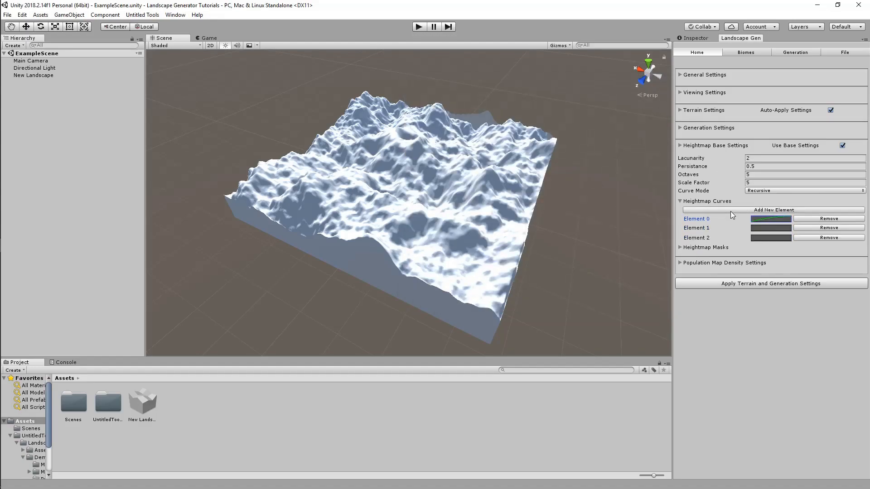
click(775, 227)
click(474, 301)
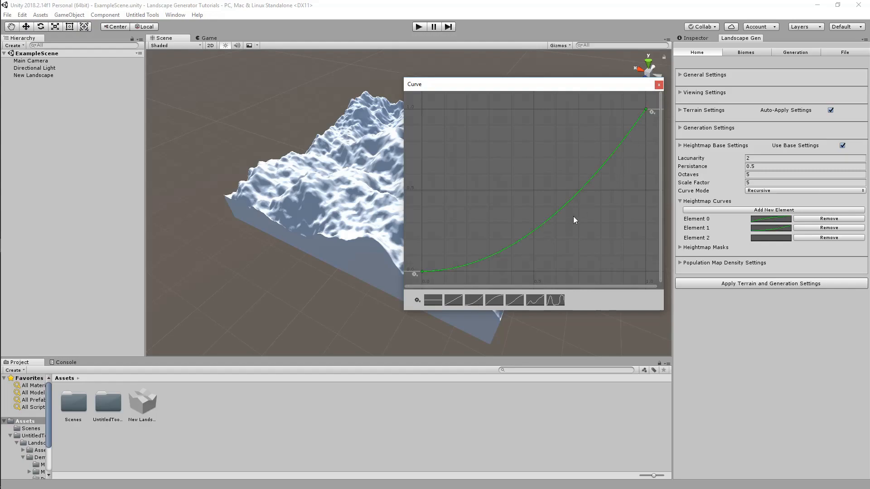
click(658, 85)
click(771, 238)
click(446, 303)
click(658, 85)
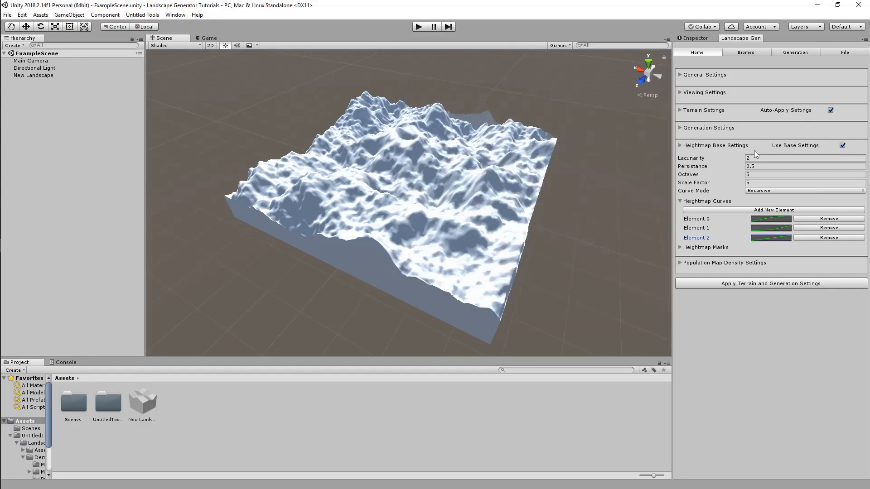
Review the Curve Mode options, keeping Recursive, and examine the curves of Elements 0, 1 and 2 in order.
click(762, 191)
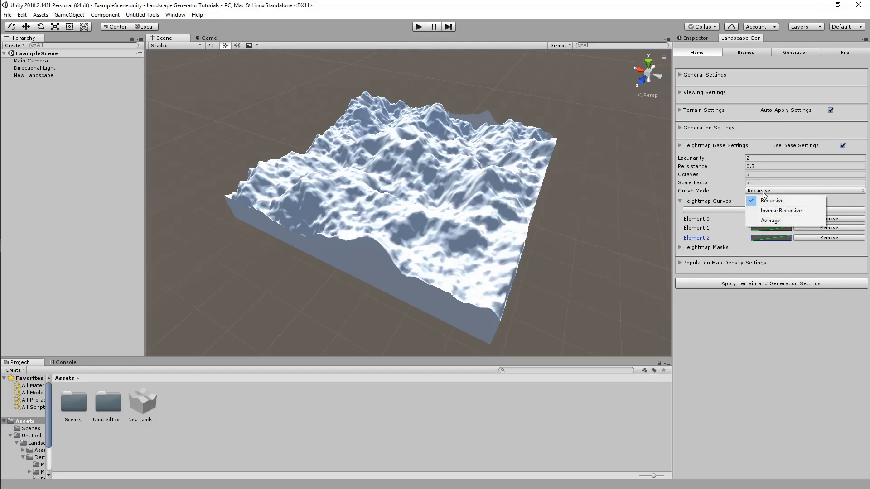
click(778, 348)
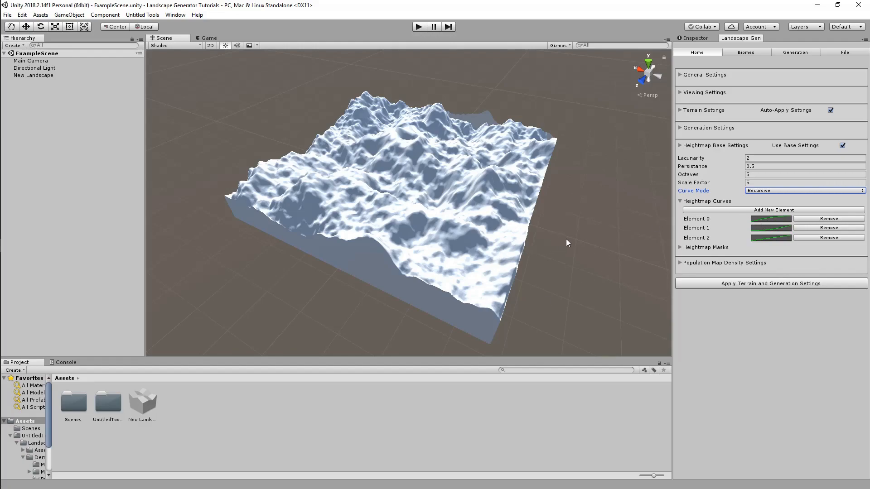
click(765, 218)
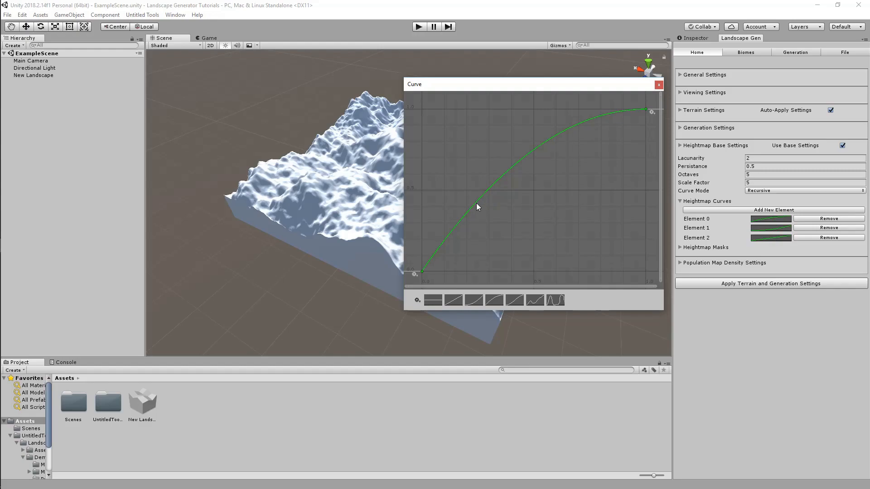
click(659, 84)
click(768, 229)
click(765, 238)
click(658, 85)
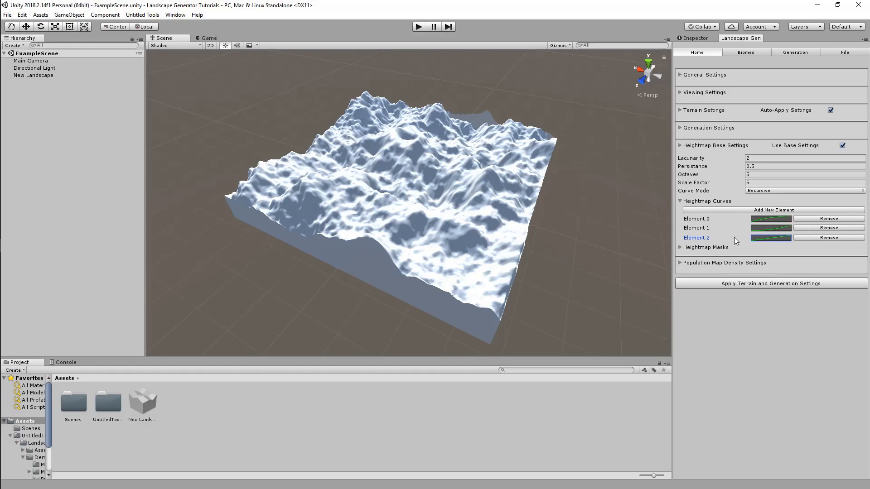
Change the Element 2 heightmap curve to the wavy two-peaked preset.
click(766, 238)
click(561, 303)
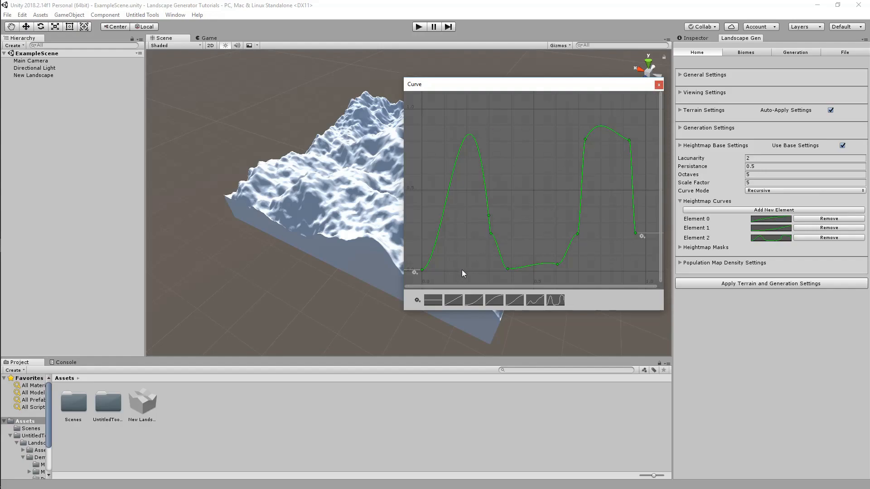
click(658, 85)
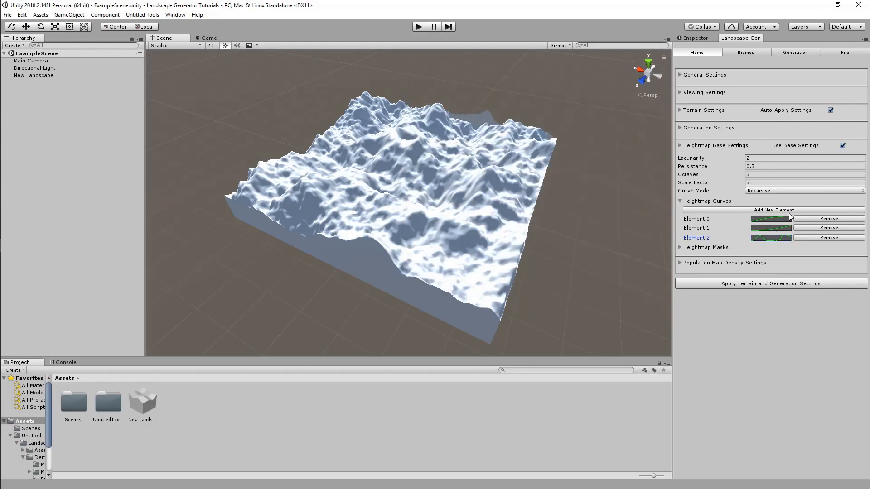
Set the heightmap Curve Mode to Inverse Recursive and examine the curves in reverse order, from Element 2 to Element 0.
click(769, 194)
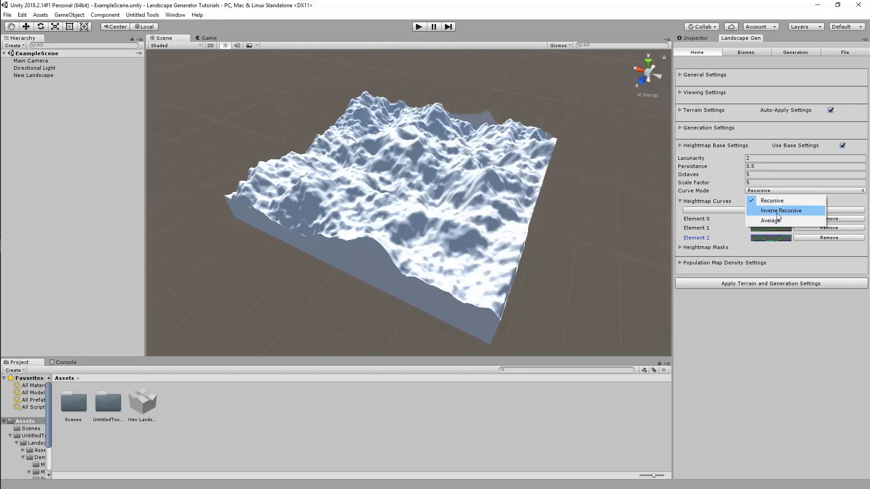
click(777, 211)
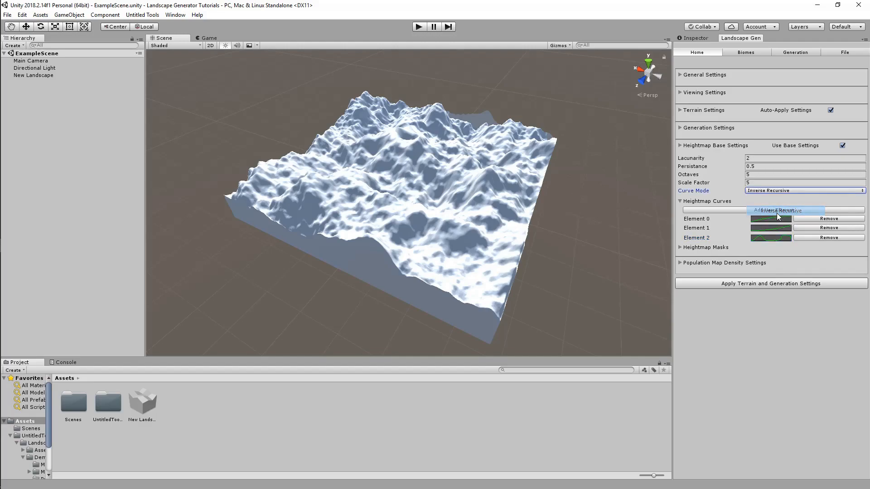
click(774, 237)
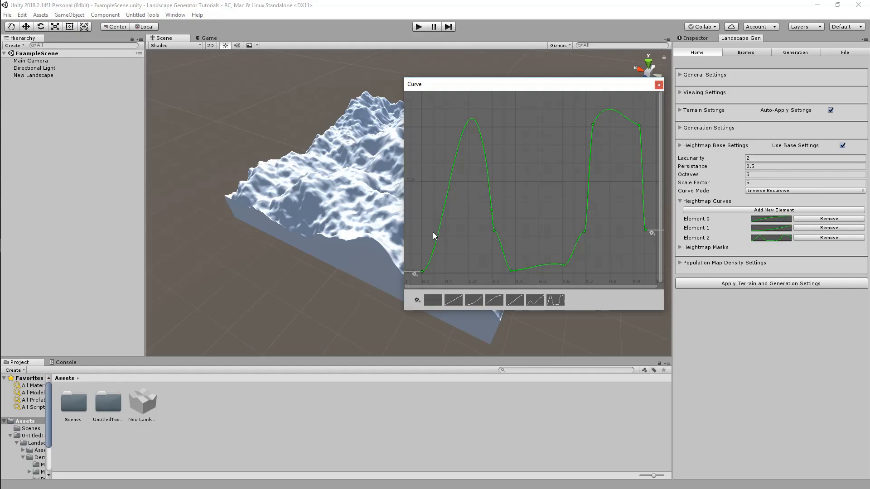
click(659, 84)
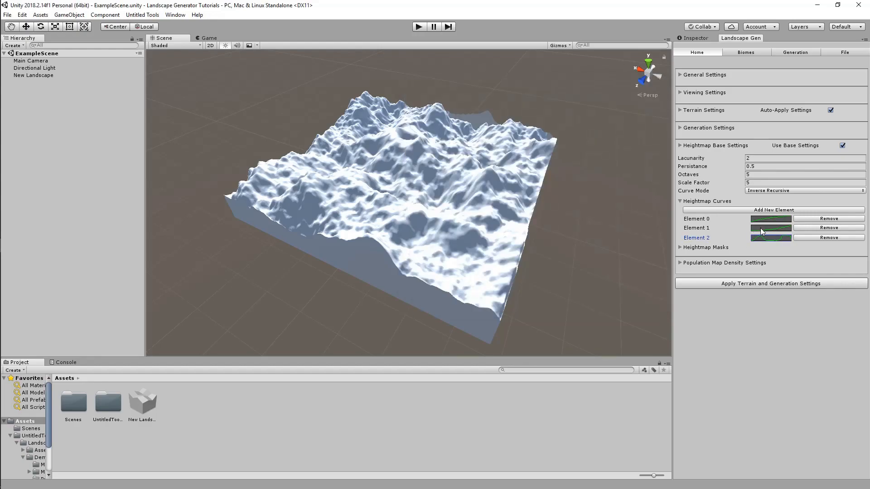
click(762, 229)
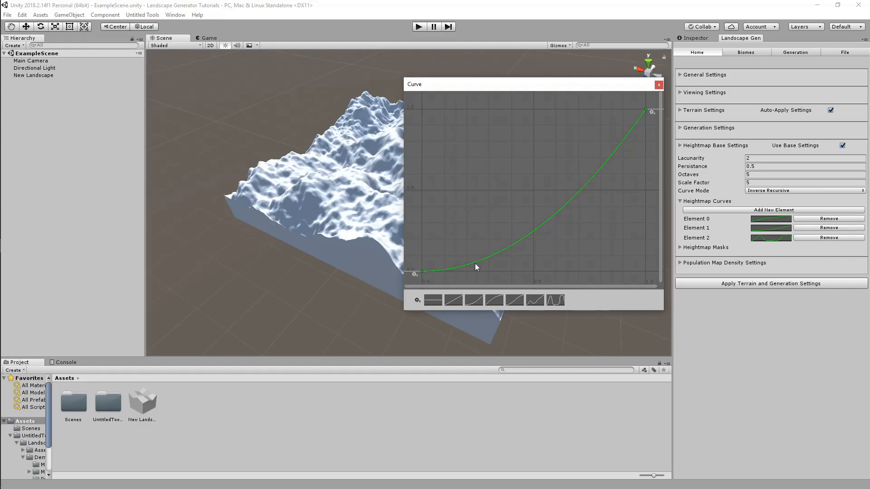
click(659, 84)
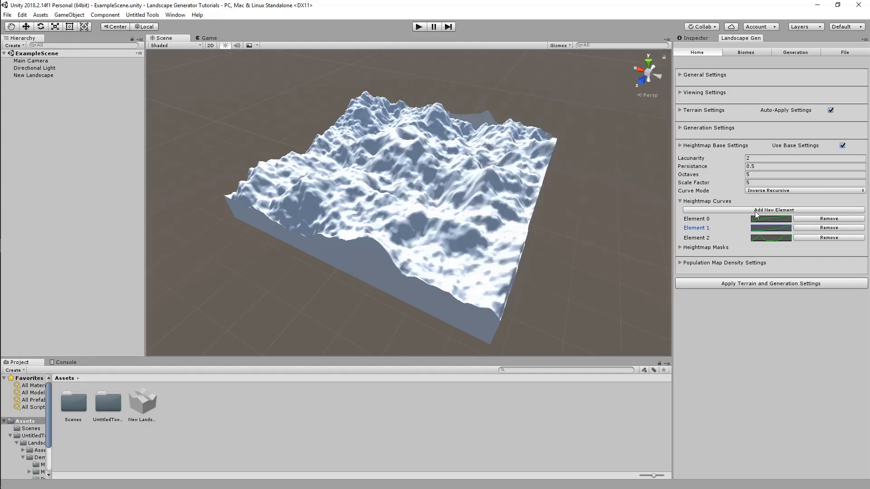
click(758, 218)
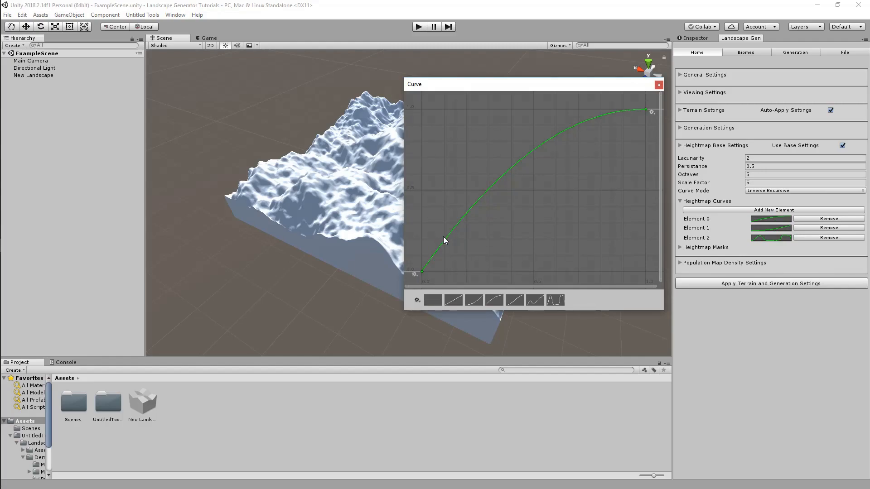
click(659, 85)
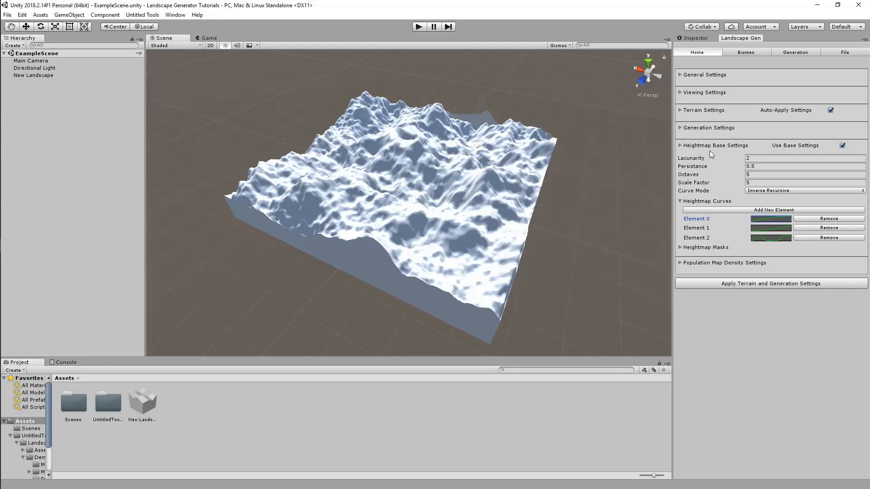
Set the heightmap Curve Mode to Average and examine the curves of all three elements.
click(770, 191)
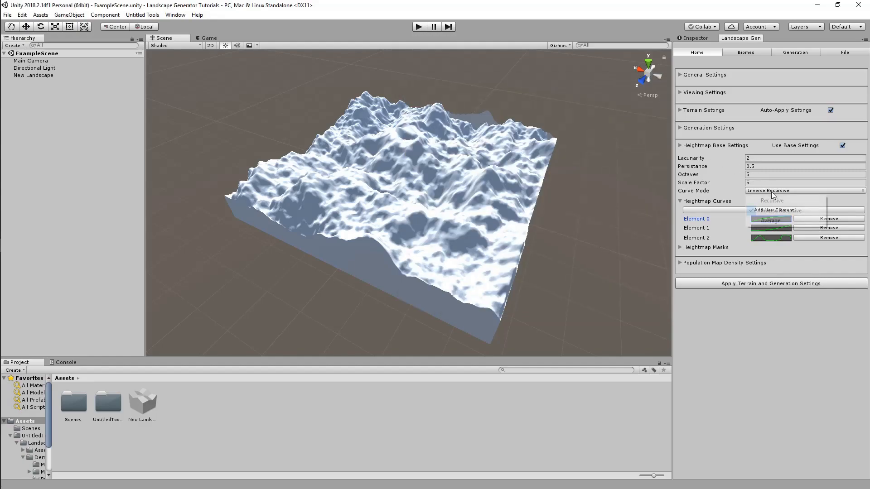
click(746, 336)
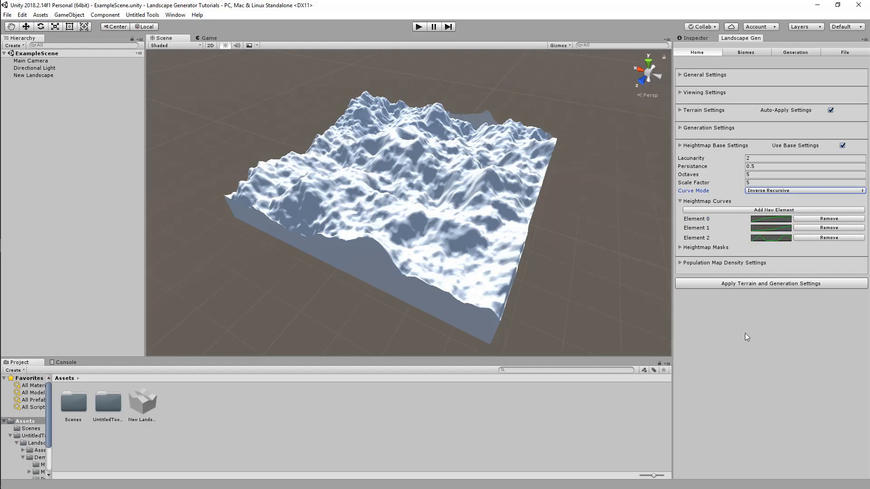
click(773, 191)
click(759, 220)
click(759, 220)
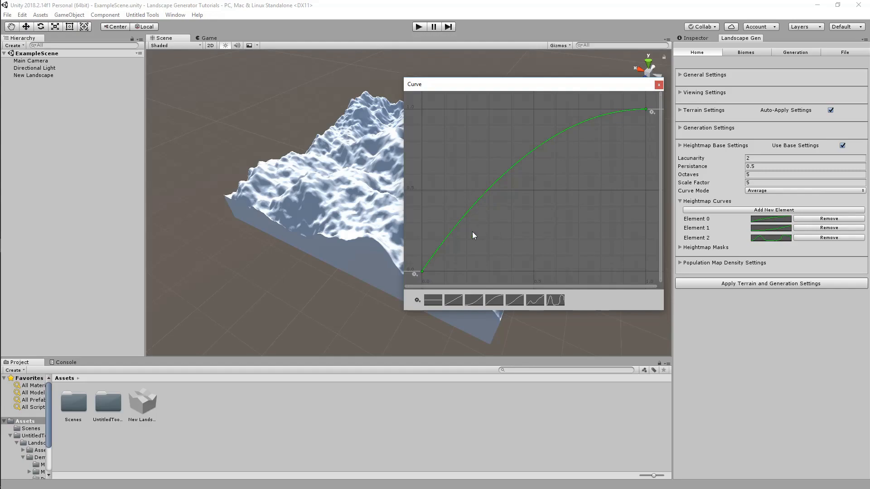
click(758, 229)
click(771, 238)
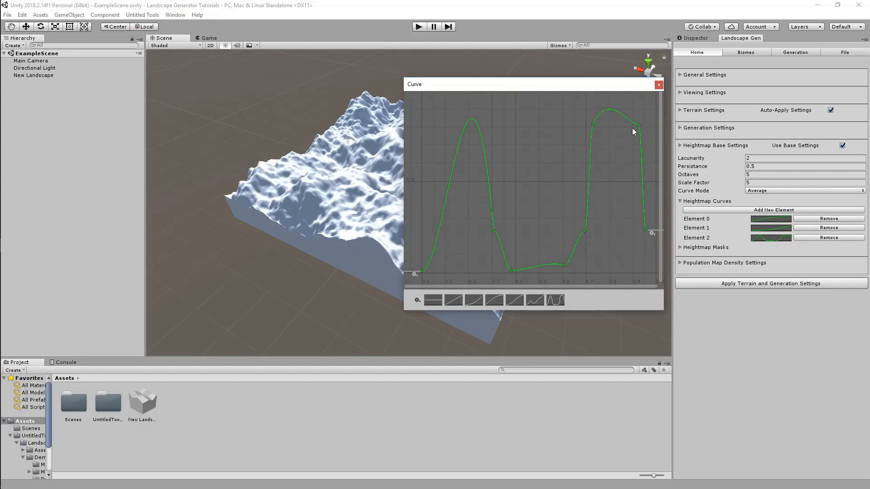
click(658, 85)
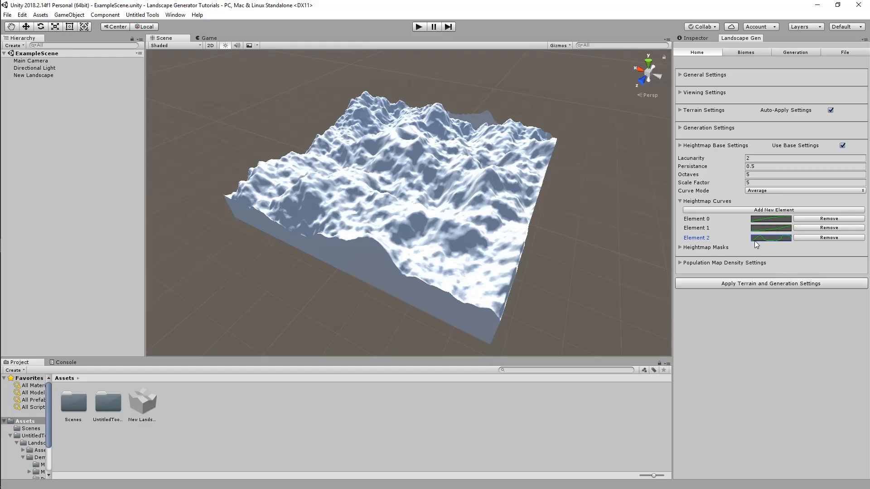
Remove the first two elements from the Heightmap Curves, leaving the wavy curve.
click(815, 220)
click(813, 221)
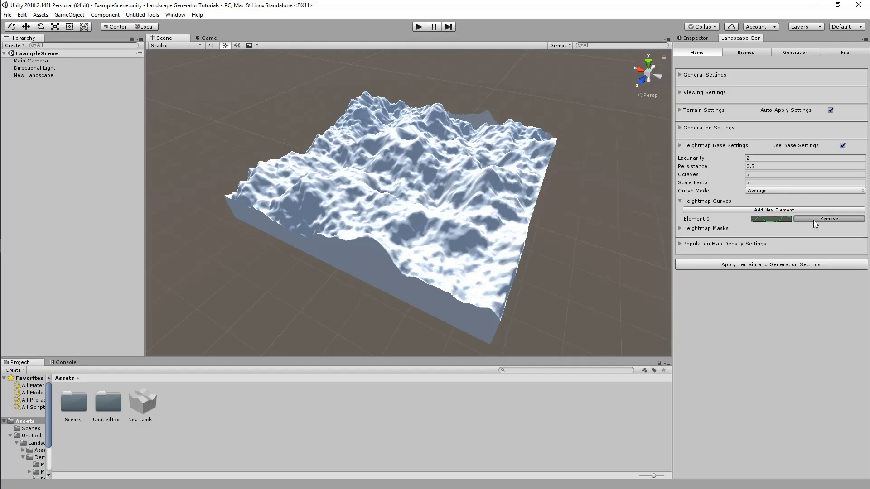
Remove the remaining Heightmap Curves element, collapse the curves and expand the Heightmap Masks list.
click(814, 221)
click(680, 194)
click(706, 202)
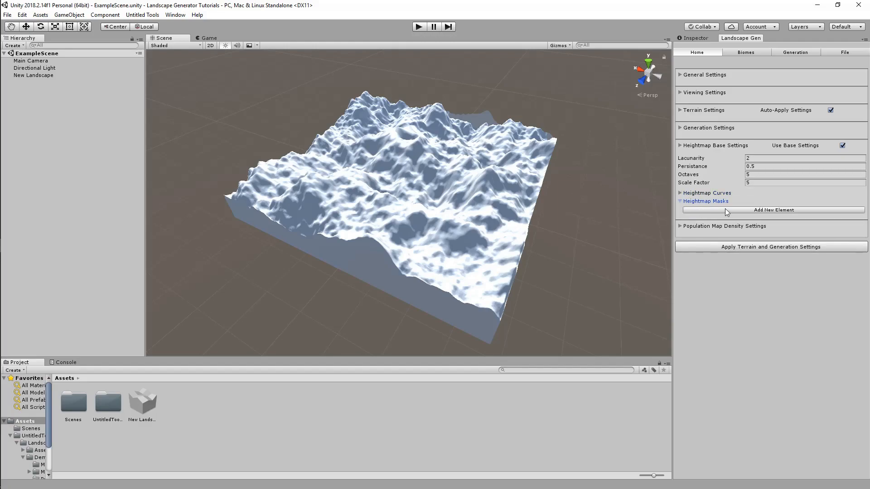
Add a heightmap mask using the Default-Particle texture and remove the extra empty mask element.
click(727, 210)
click(734, 210)
click(783, 241)
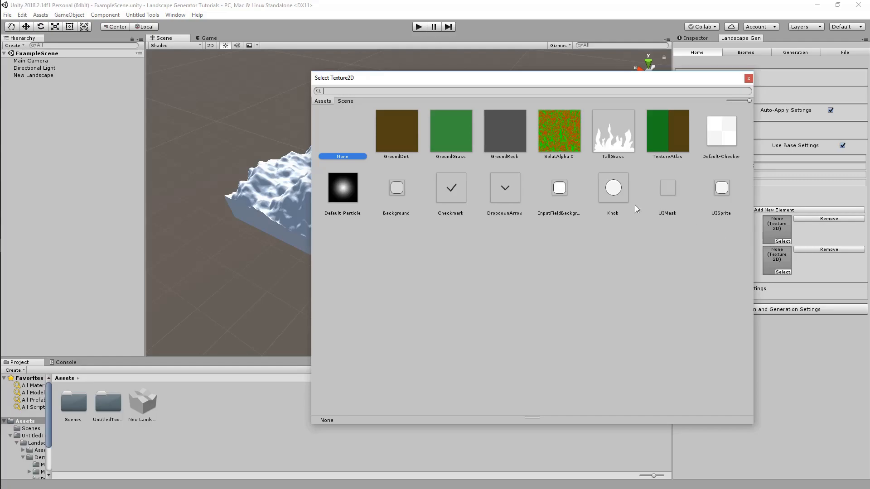
double_click(343, 203)
click(835, 249)
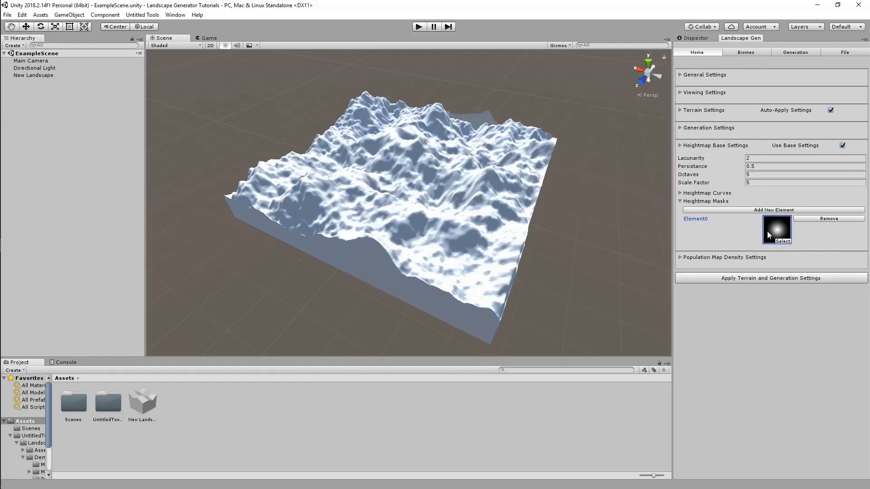
Try to quick-generate the maps with the Default-Particle mask applied and view the Console output.
click(796, 52)
click(742, 89)
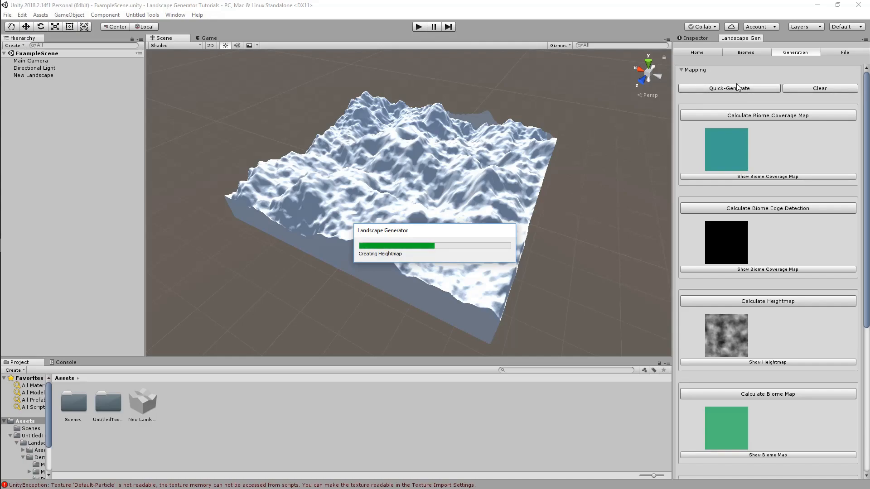
click(701, 54)
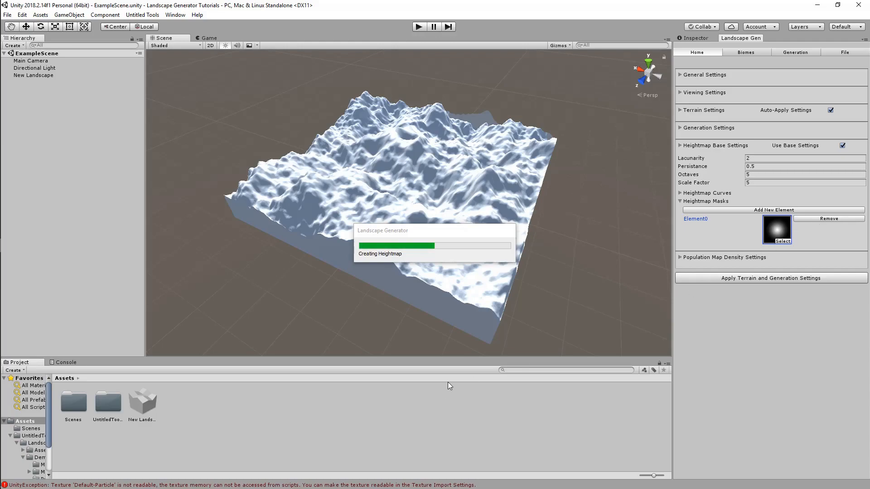
click(294, 483)
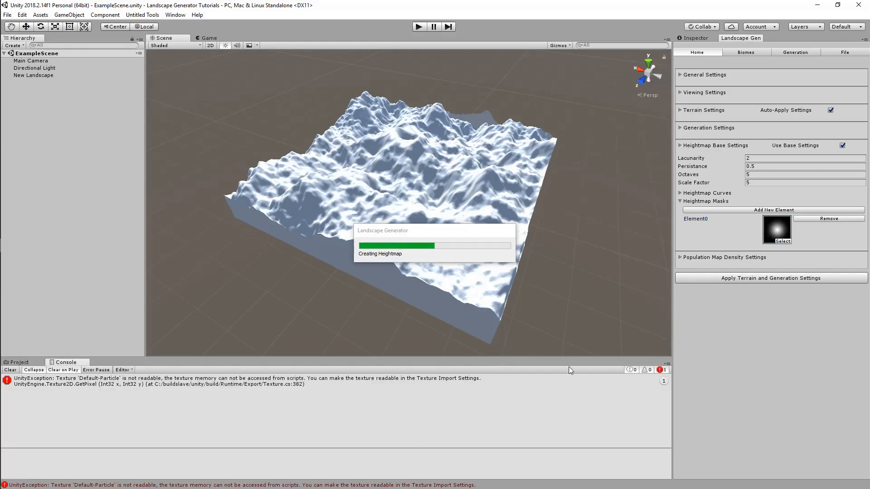
Remove the Default-Particle heightmap mask and quick-generate the maps again.
click(833, 219)
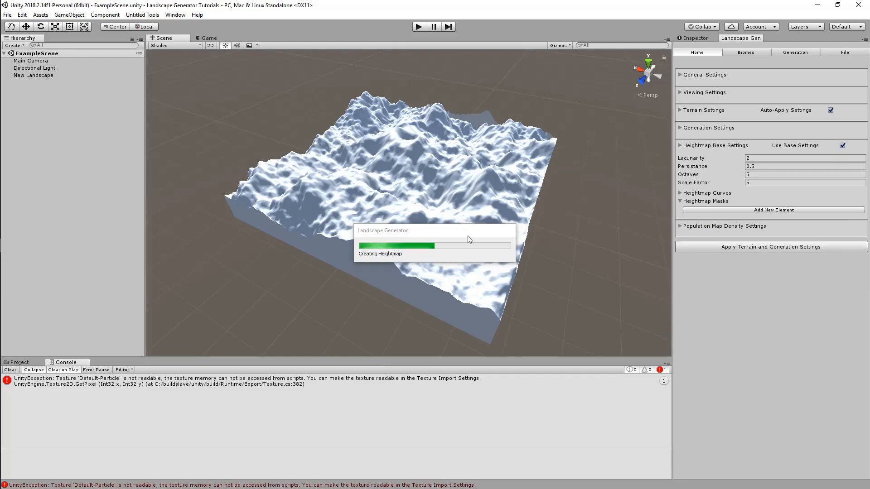
click(796, 52)
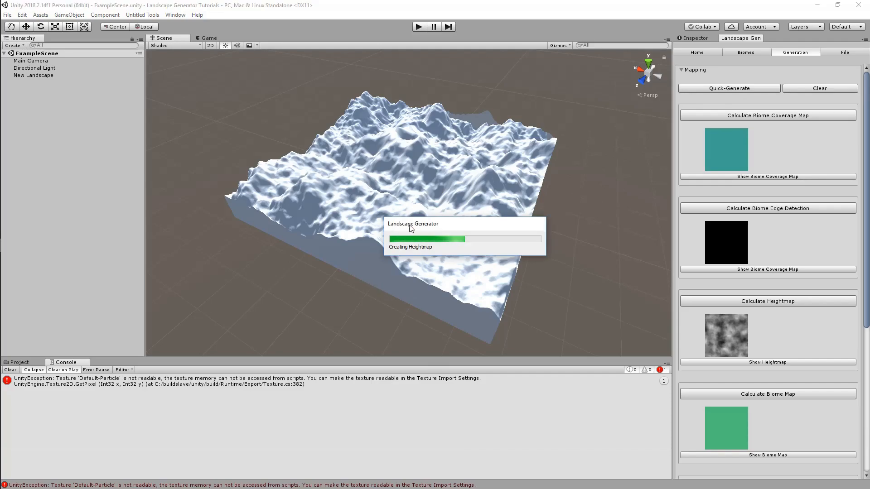
click(751, 88)
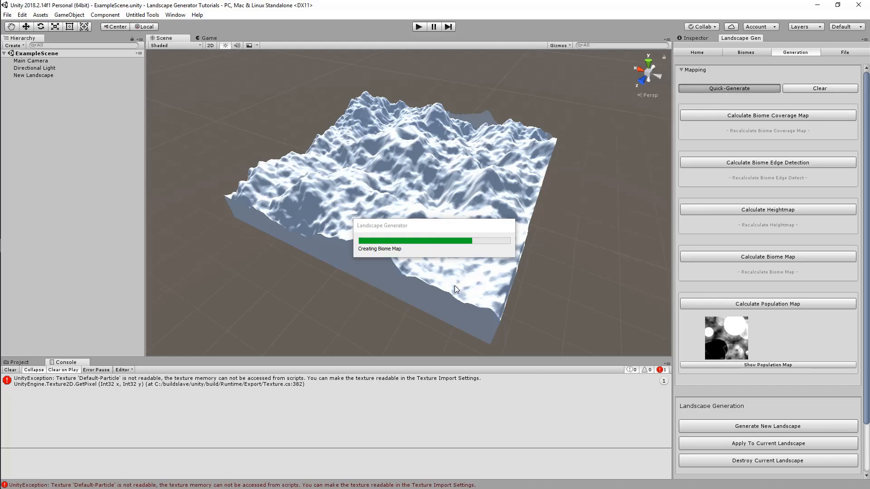
scroll(724, 298, down, 5)
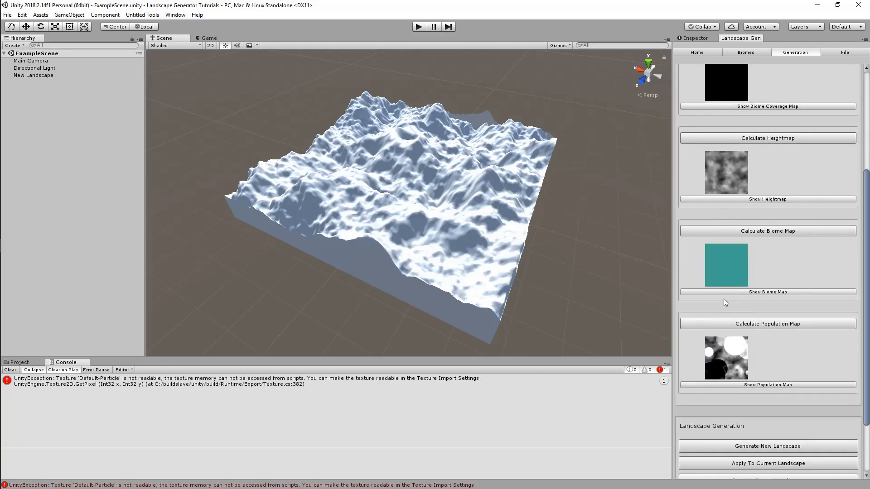
Clear the Console messages and return to the project's asset browser.
click(10, 370)
click(20, 362)
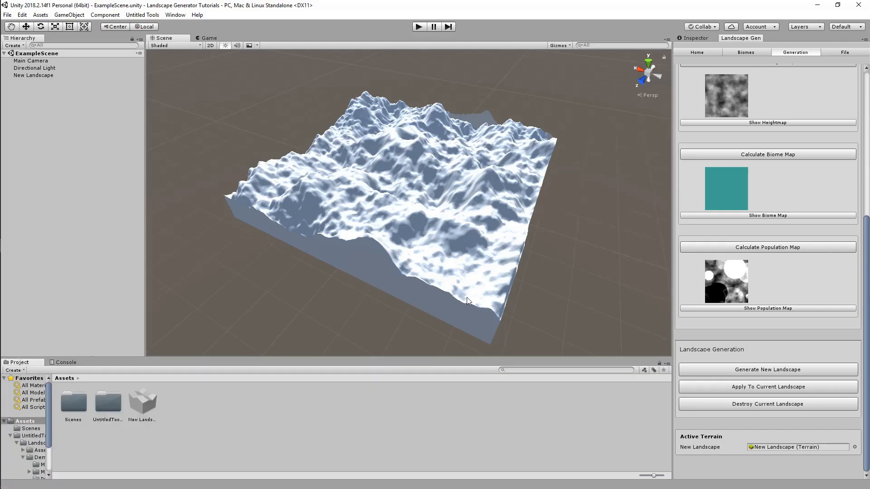
scroll(770, 234, up, 10)
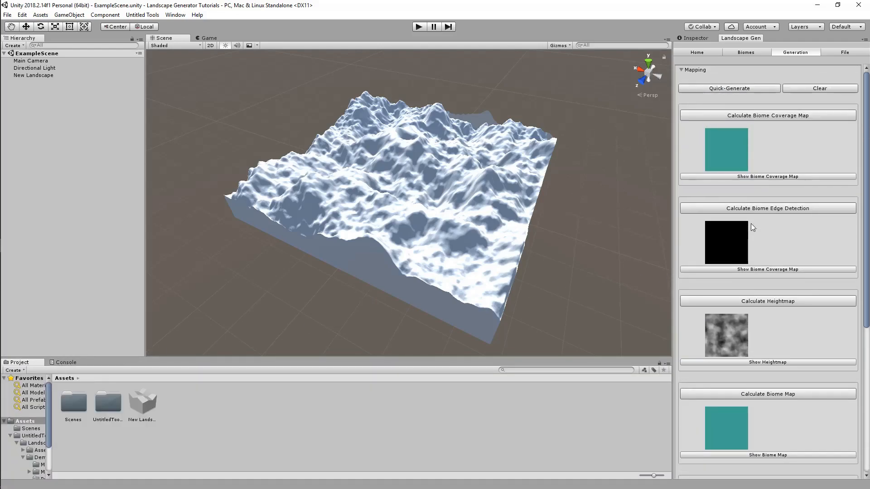
Return to the generator's Home settings and collapse the Heightmap Masks list.
click(698, 52)
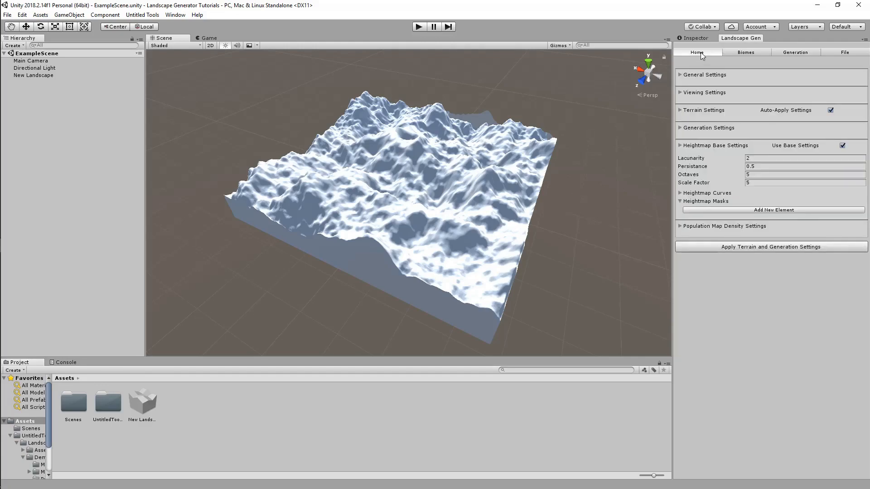
click(730, 52)
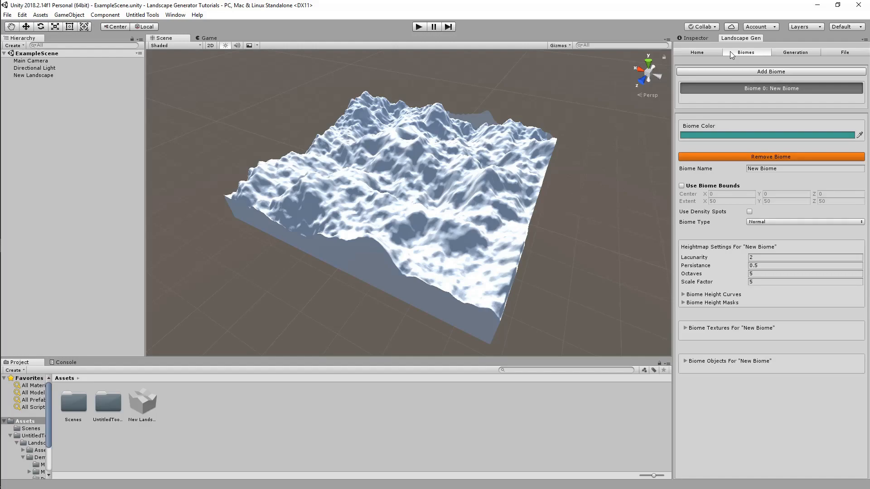
click(714, 50)
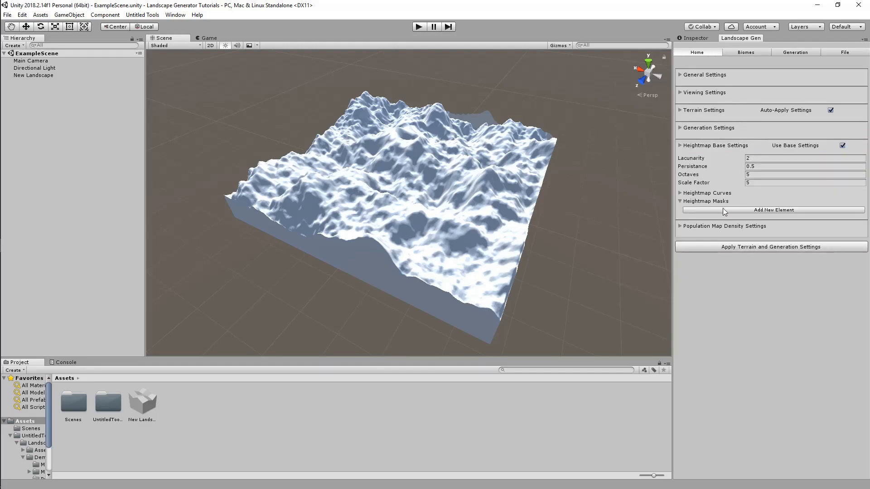
click(682, 202)
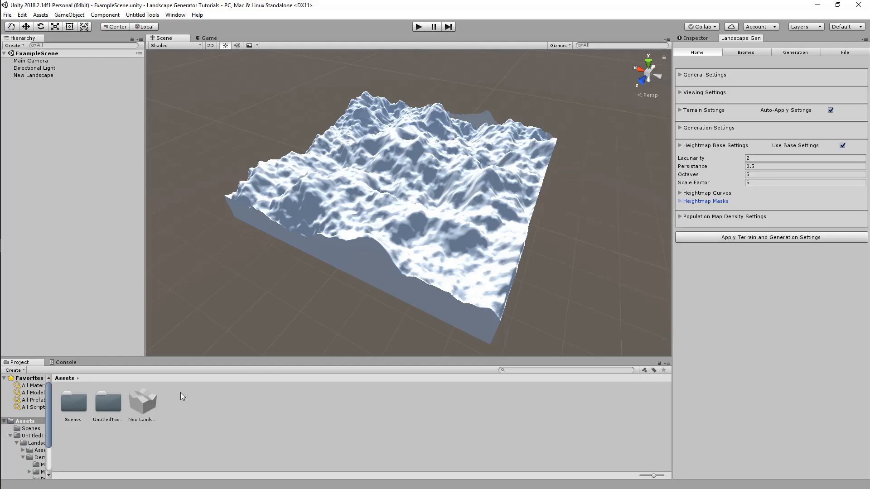
Open the UntitledTools/LandscapeGenerator/Demo/Textures folder in the project assets.
double_click(106, 412)
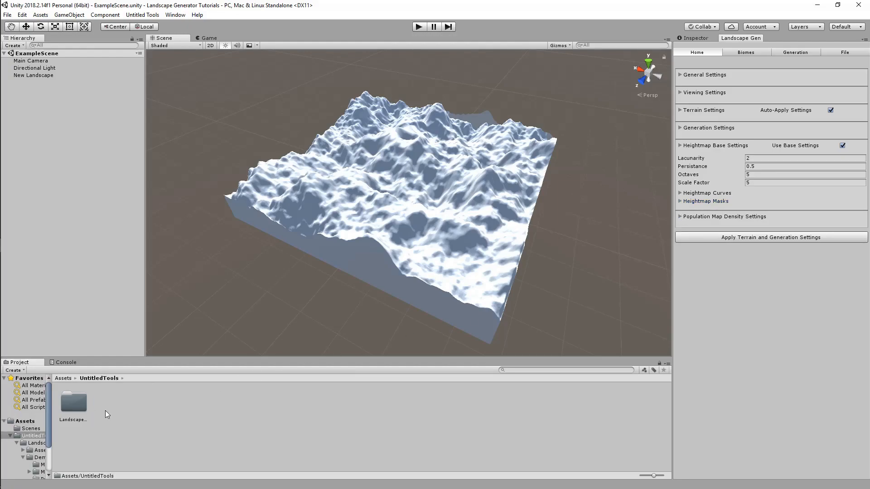
double_click(71, 408)
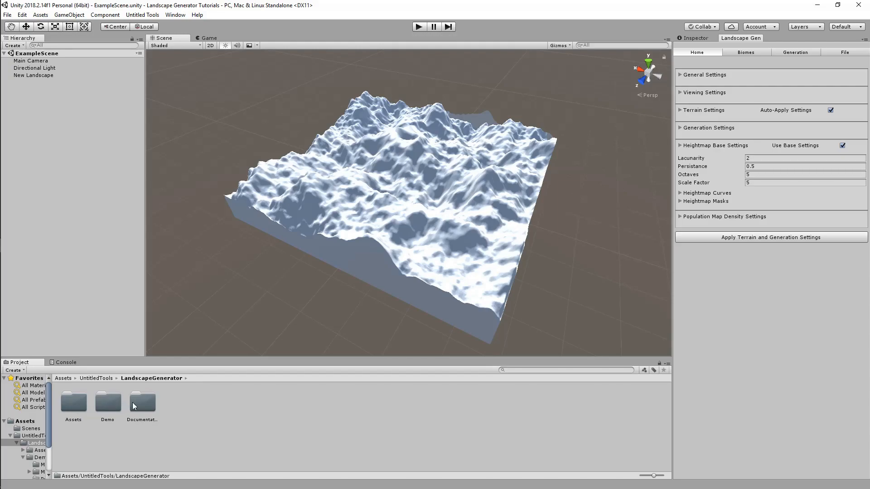
double_click(77, 406)
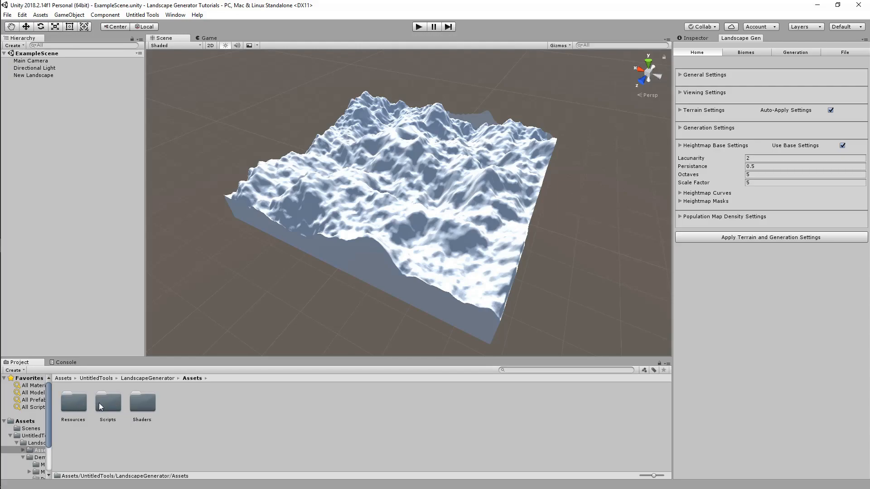
click(156, 378)
double_click(119, 401)
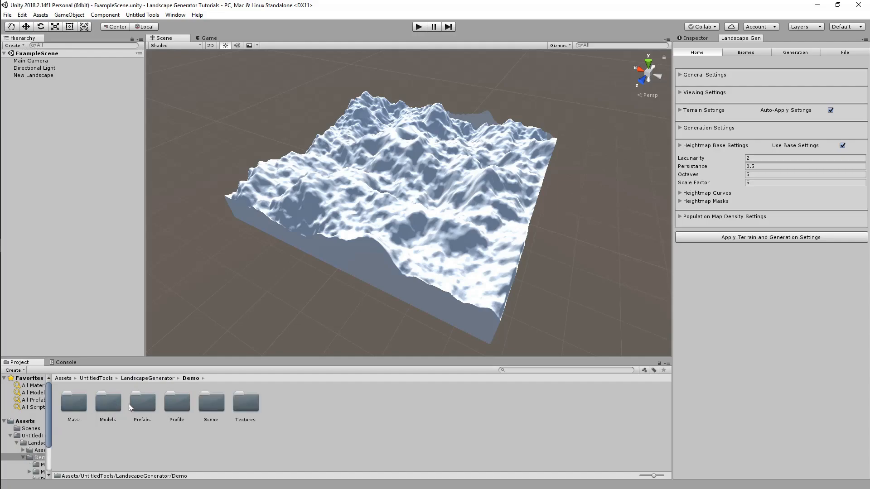
double_click(246, 412)
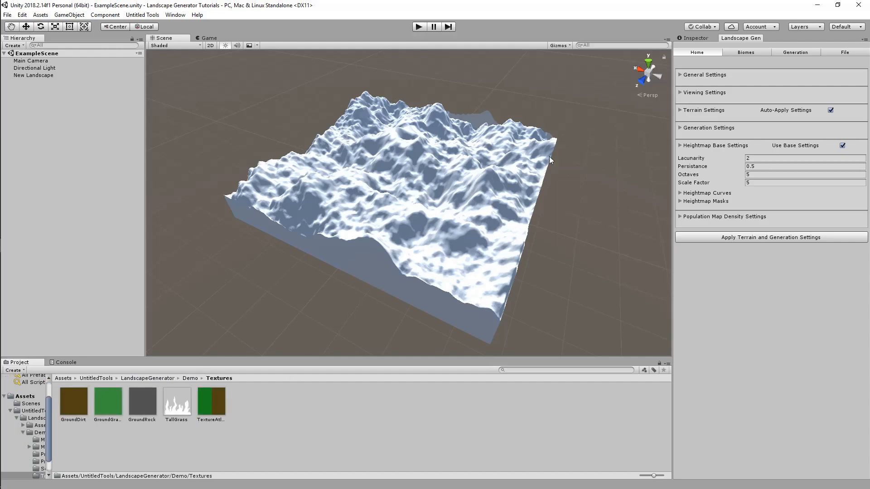
Toggle the Read/Write Enabled option in the TextureAtlas import settings and apply them.
click(697, 39)
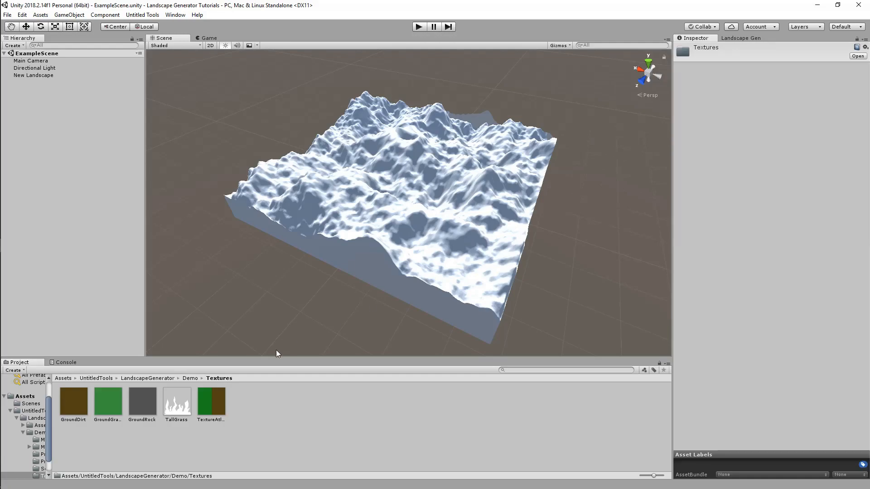
click(204, 413)
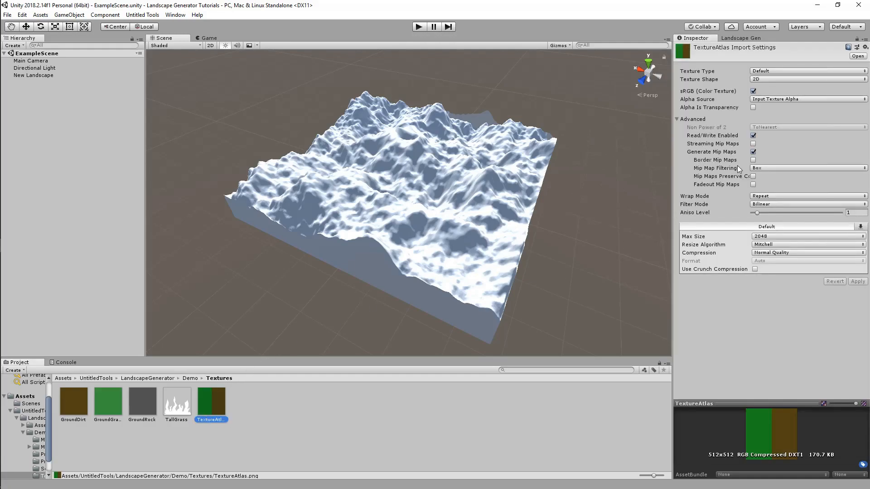
click(753, 136)
click(855, 281)
click(280, 404)
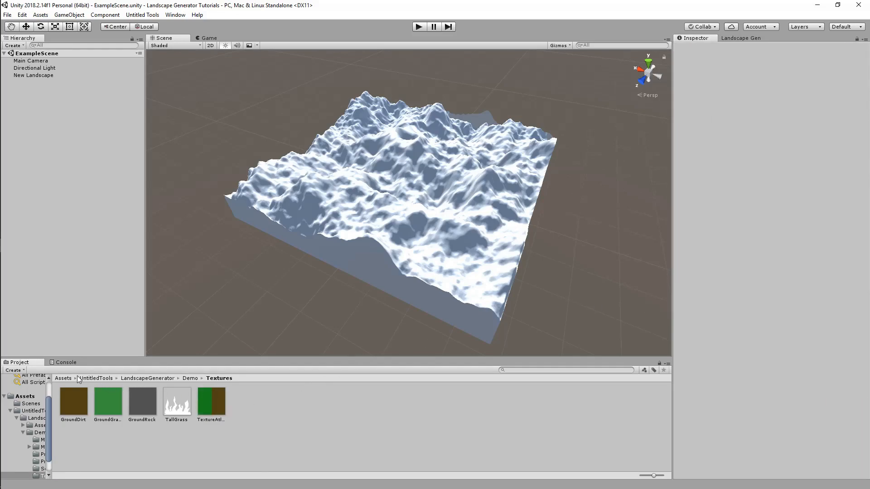
Go back to the root Assets folder, select New Landscape and look at the Heightmap Masks list in the landscape generator's settings.
click(63, 378)
click(75, 75)
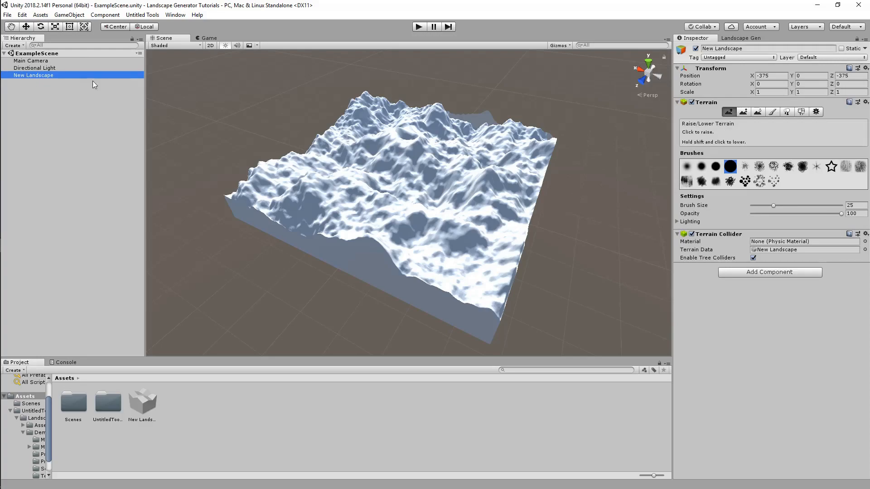
click(748, 38)
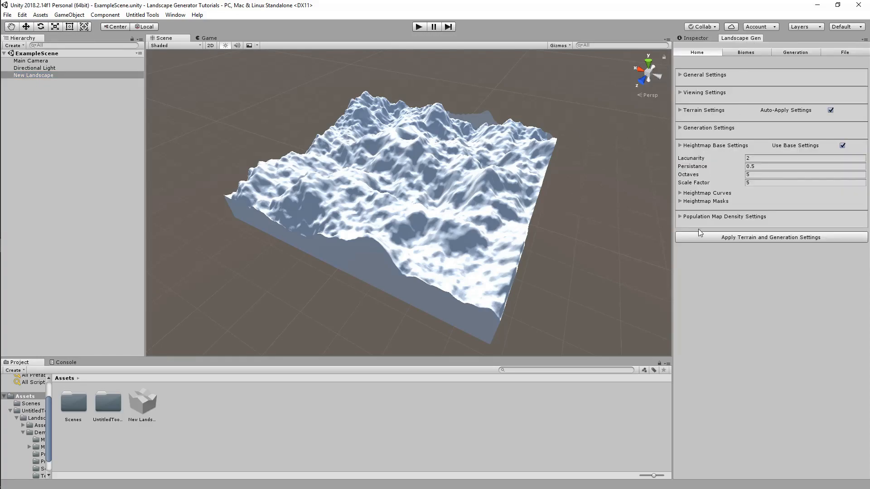
click(705, 202)
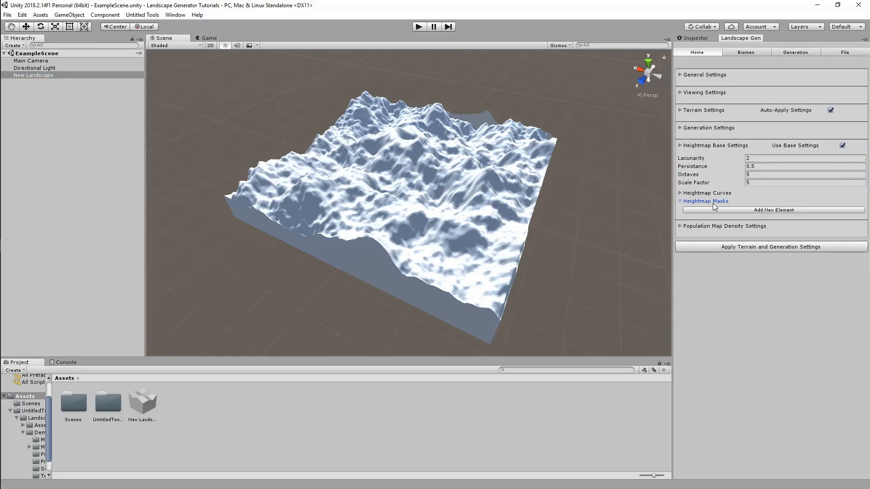
click(688, 202)
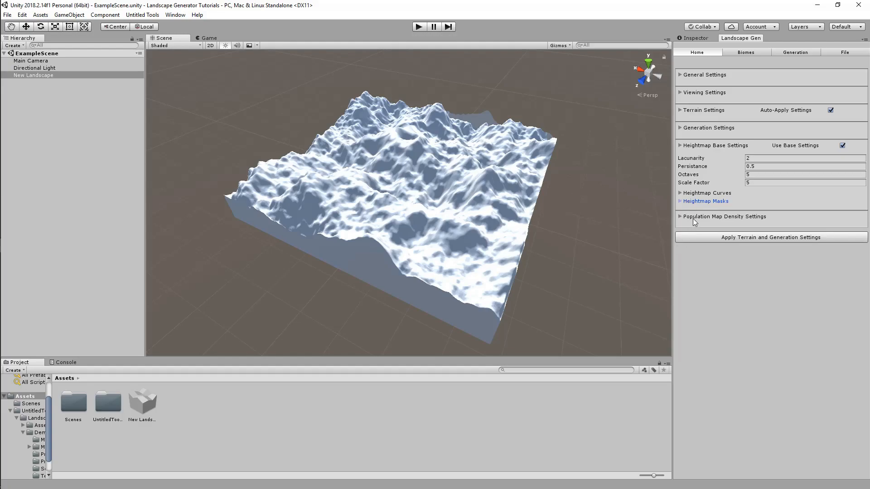
Collapse the Heightmap Base Settings and look over the Population Map Density Settings.
click(710, 146)
click(705, 164)
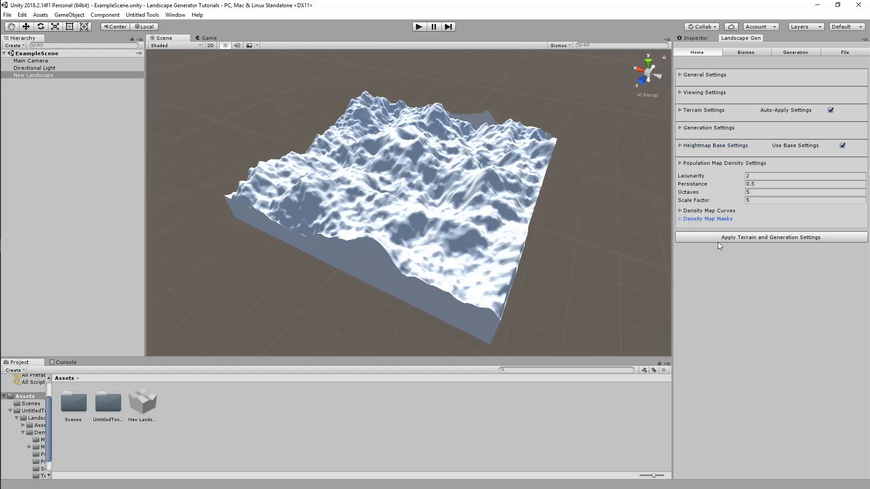
click(708, 164)
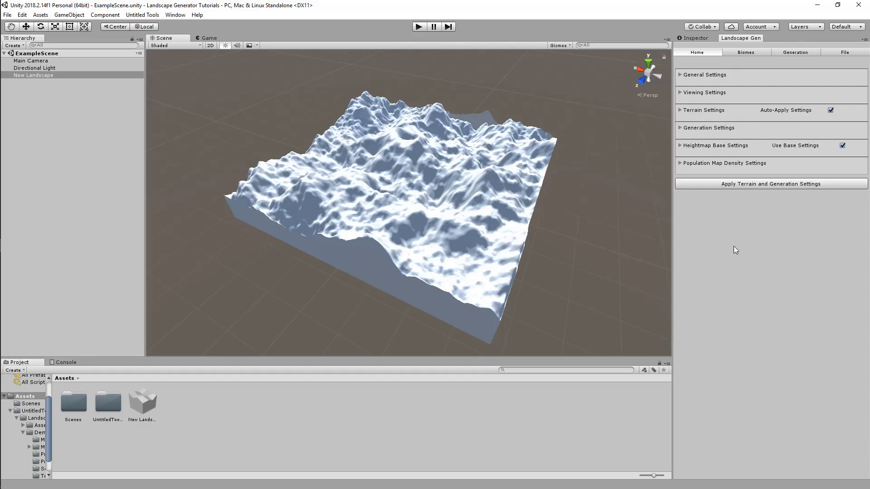
Remove the existing New Biome from the landscape generator's biomes and confirm the removal.
click(748, 53)
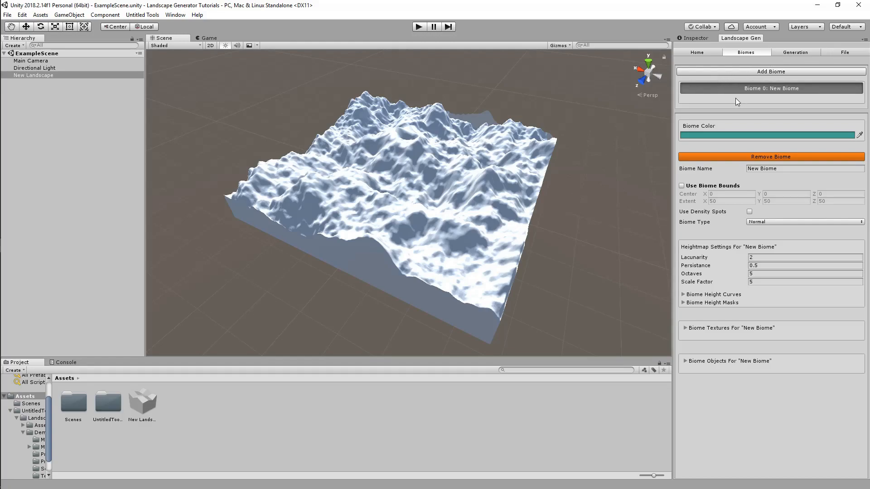
click(756, 157)
click(384, 267)
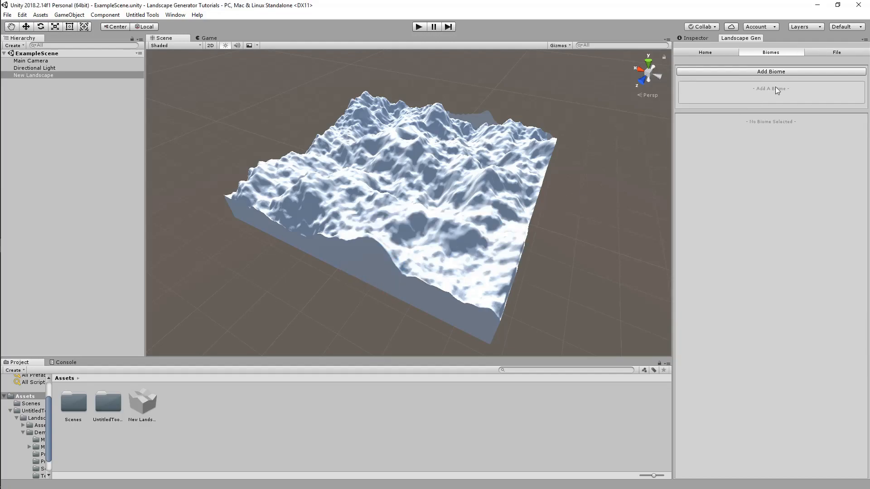
Add five new biomes, Biome 0 to Biome 4, to the biome list.
click(743, 74)
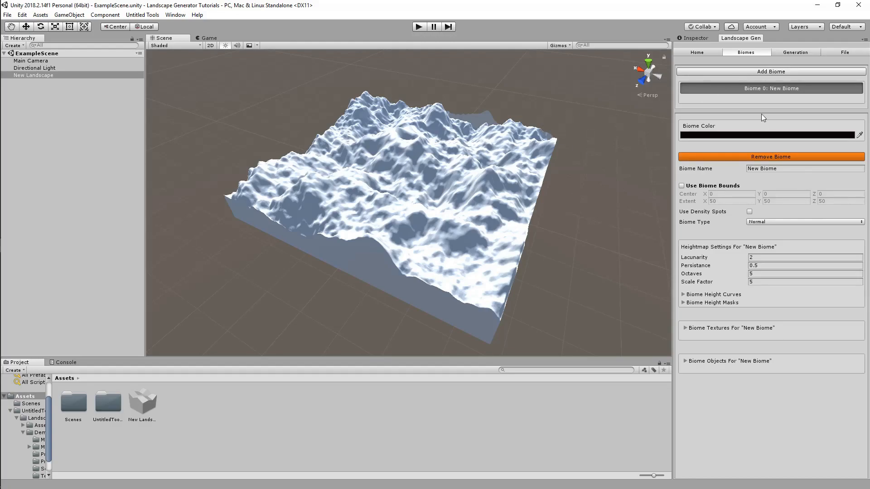
click(717, 72)
click(719, 73)
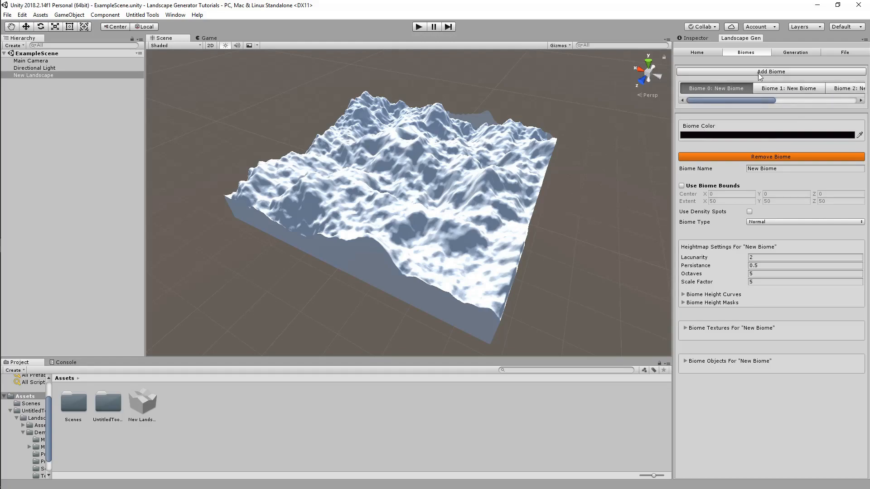
Look through the newly added biomes and check the color assigned to Biome 4.
drag(752, 100, 804, 98)
click(774, 91)
click(740, 90)
click(775, 89)
click(840, 87)
click(748, 135)
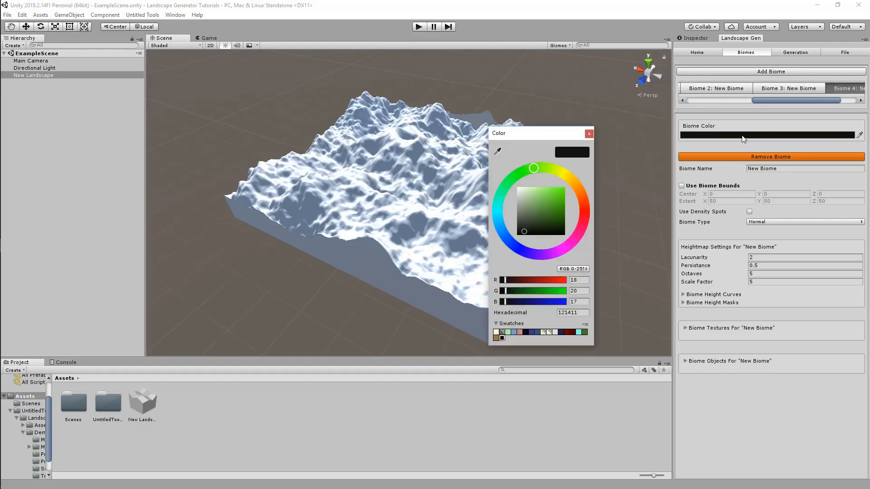
click(589, 134)
Change the biome color of Biome 0 to a bright magenta pink.
drag(804, 100, 714, 101)
click(719, 89)
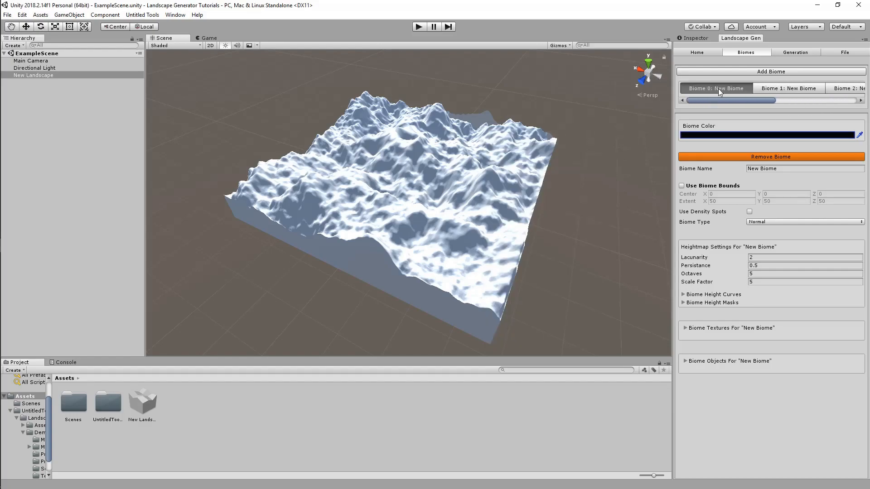
click(726, 134)
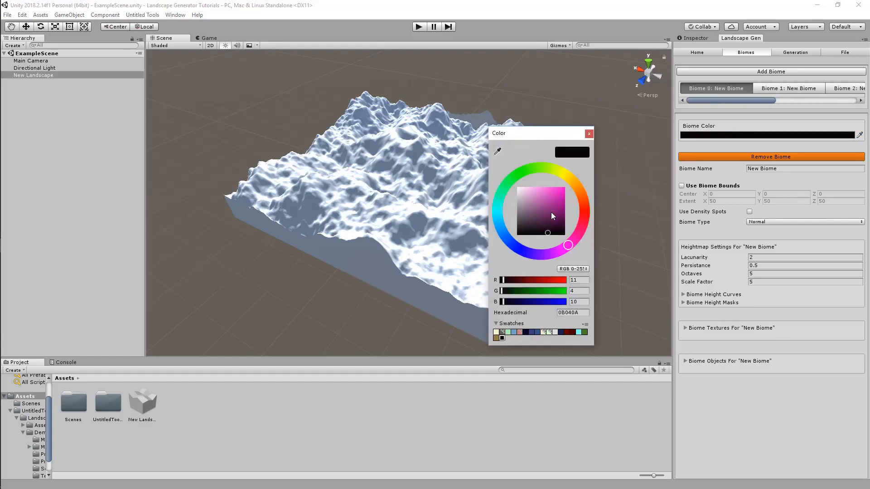
drag(551, 213, 558, 196)
click(588, 134)
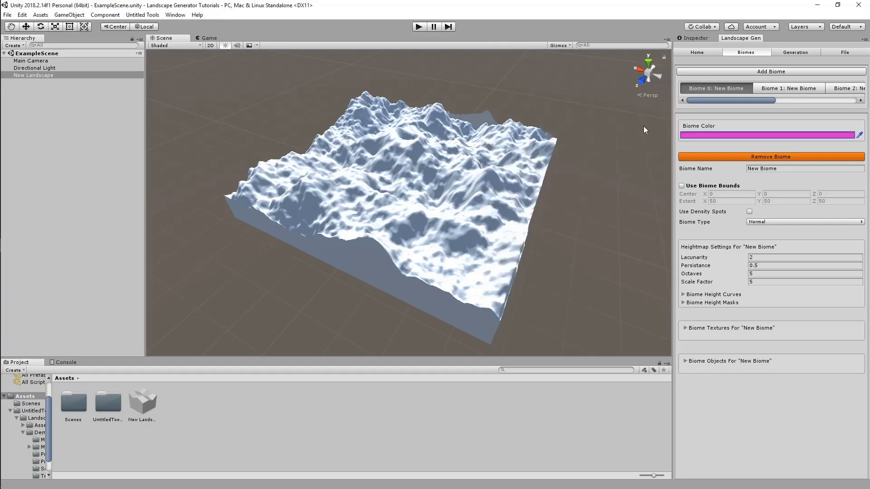
Change the biome color of Biome 2 to olive (hex 777748).
click(776, 92)
drag(748, 102, 781, 101)
click(776, 88)
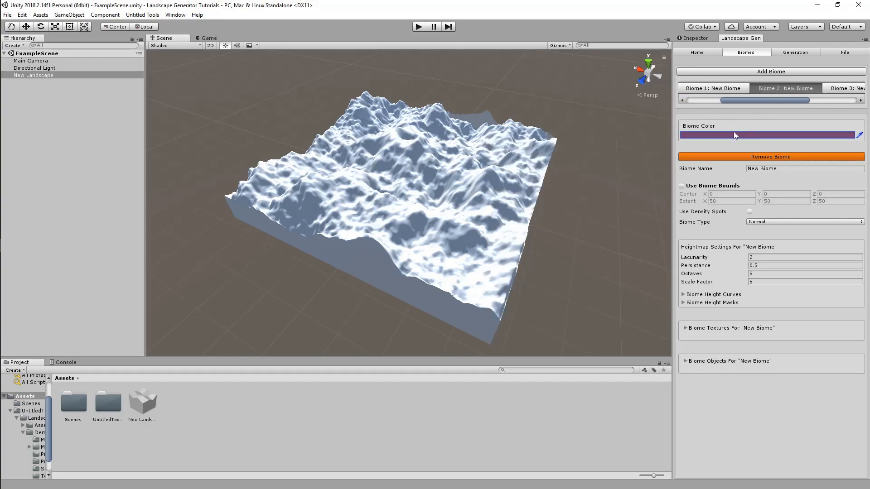
click(734, 134)
mouse_move(582, 207)
mouse_down()
mouse_move(581, 181)
mouse_move(568, 169)
mouse_up()
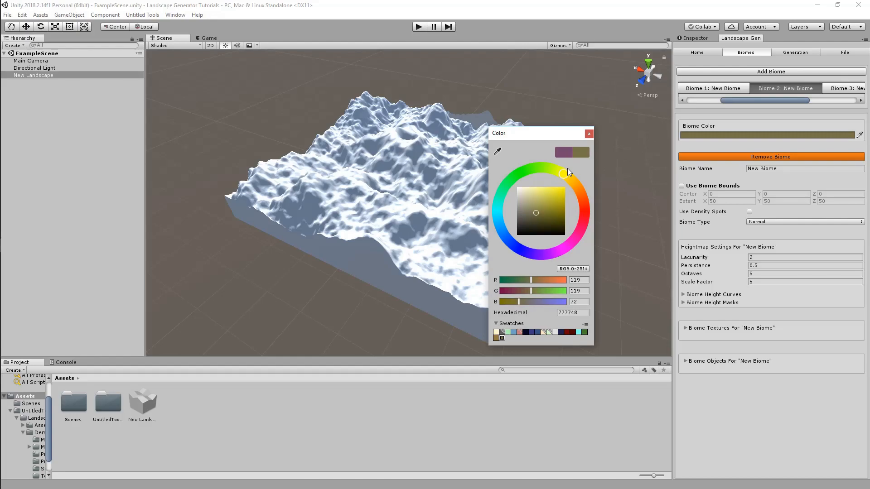
click(592, 134)
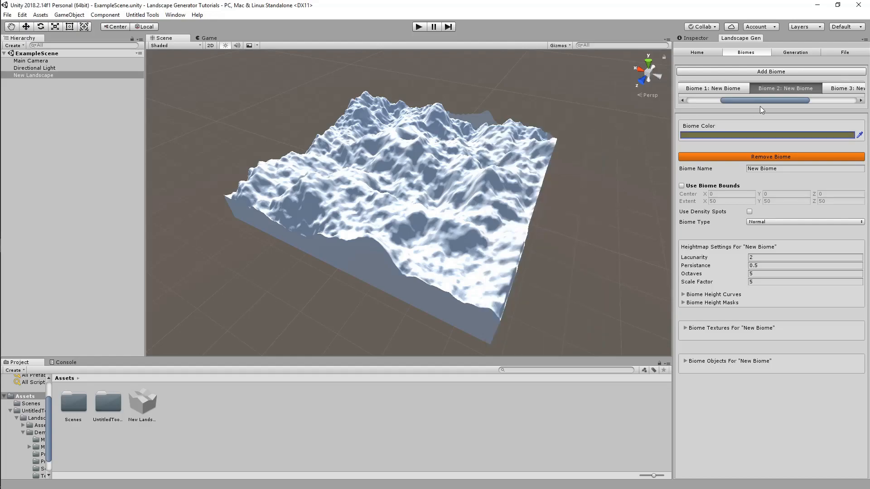
Check the color of Biome 3 and quick-generate all landscape maps for the five biomes.
click(836, 89)
drag(771, 101, 789, 77)
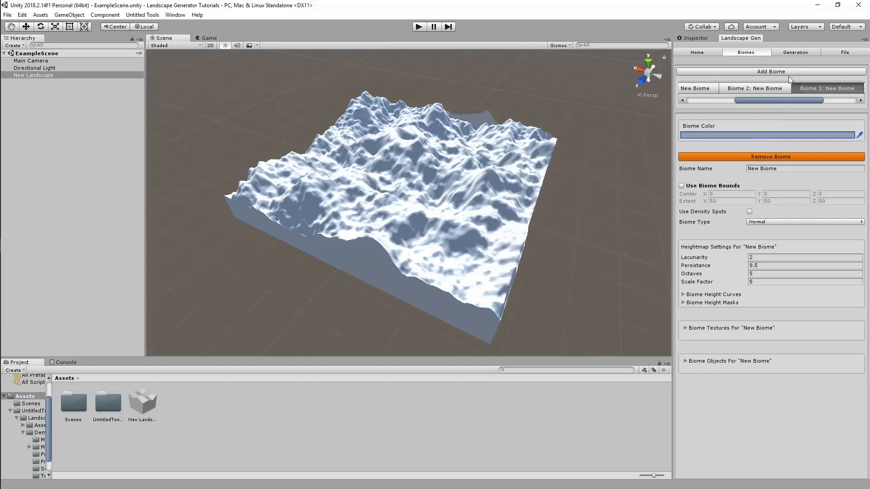
click(789, 53)
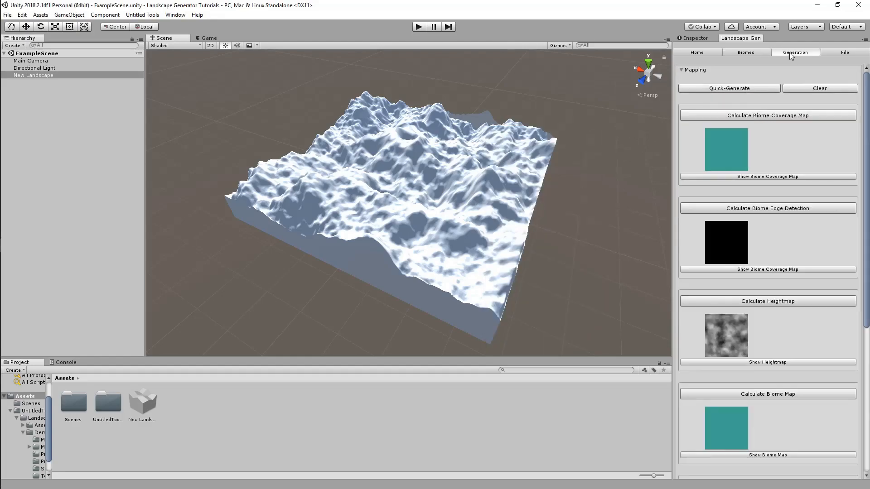
click(746, 89)
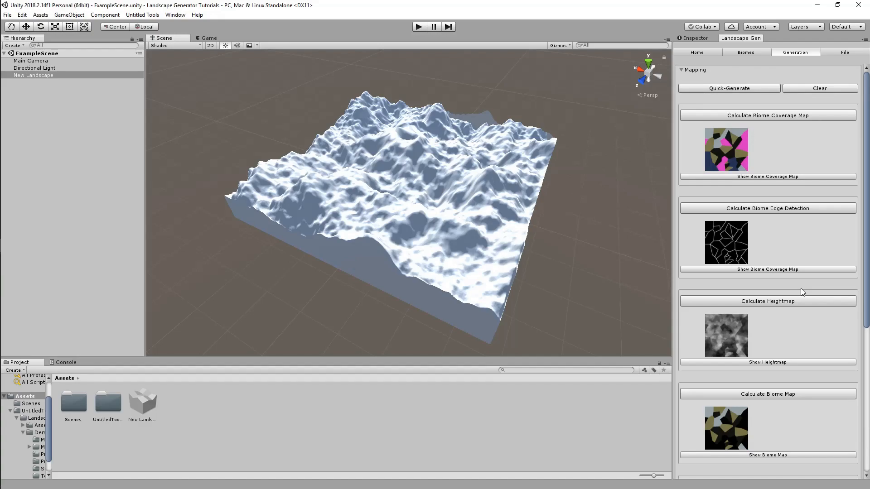
Examine enlarged previews of the biome coverage map and the heightmap, and look over the other generated maps.
click(773, 176)
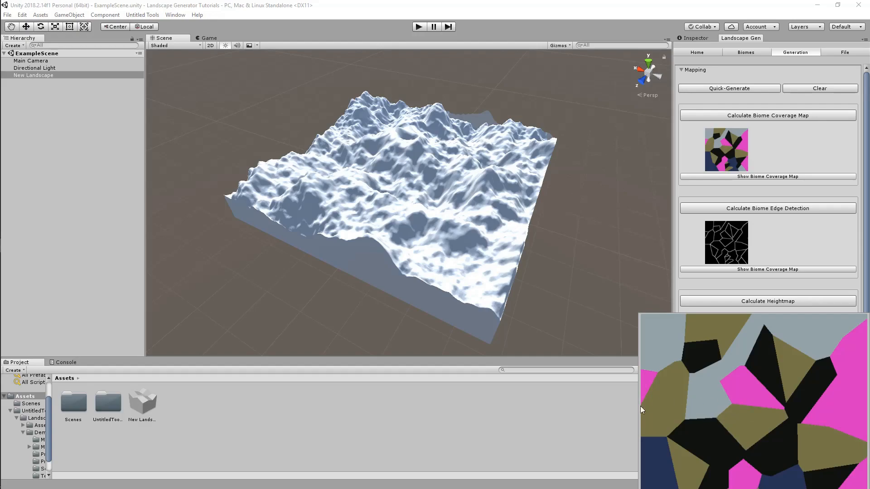
click(593, 417)
scroll(770, 227, down, 5)
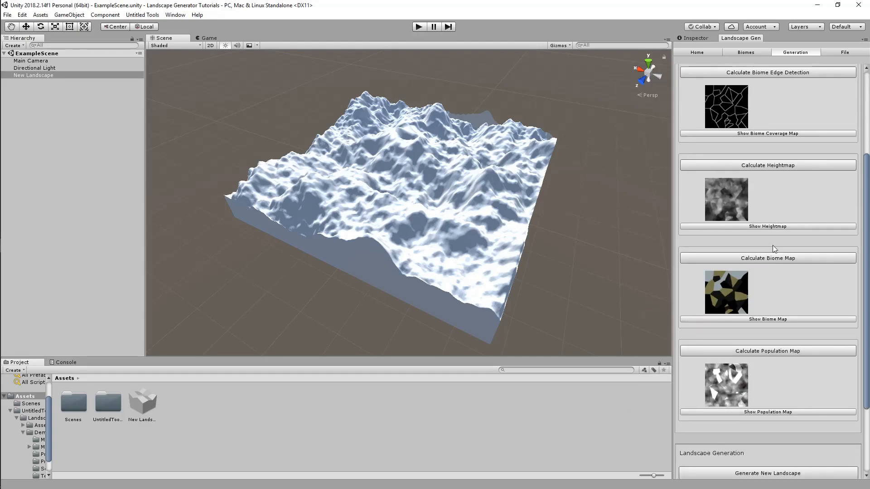
scroll(765, 280, up, 1)
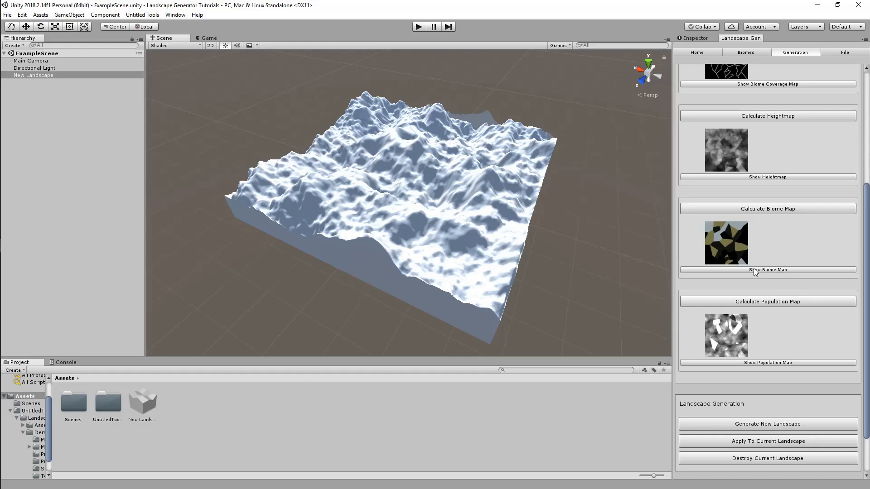
scroll(755, 270, up, 6)
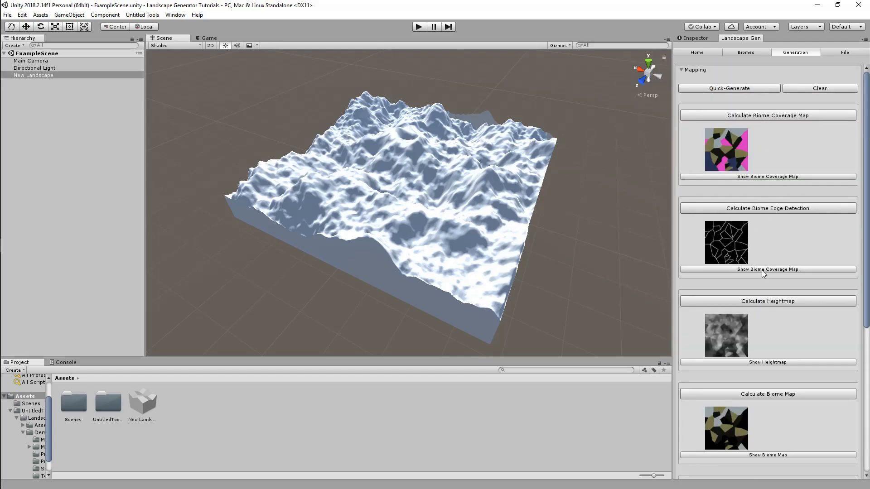
click(751, 362)
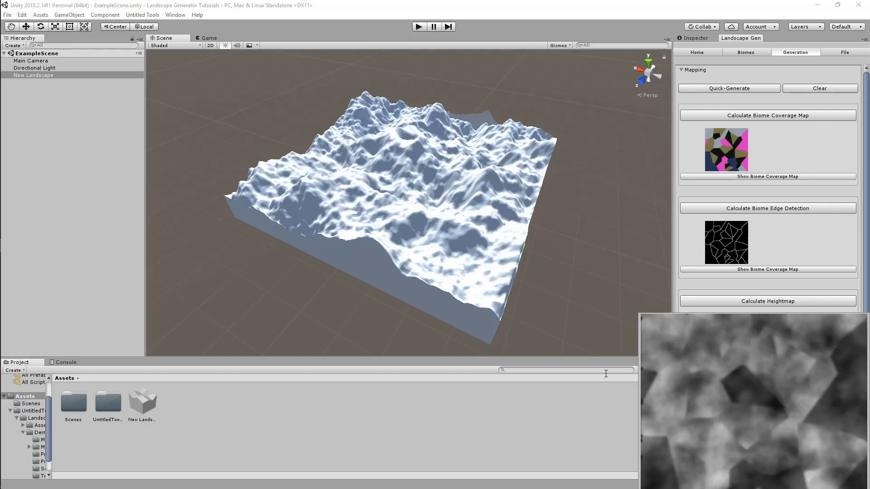
click(559, 410)
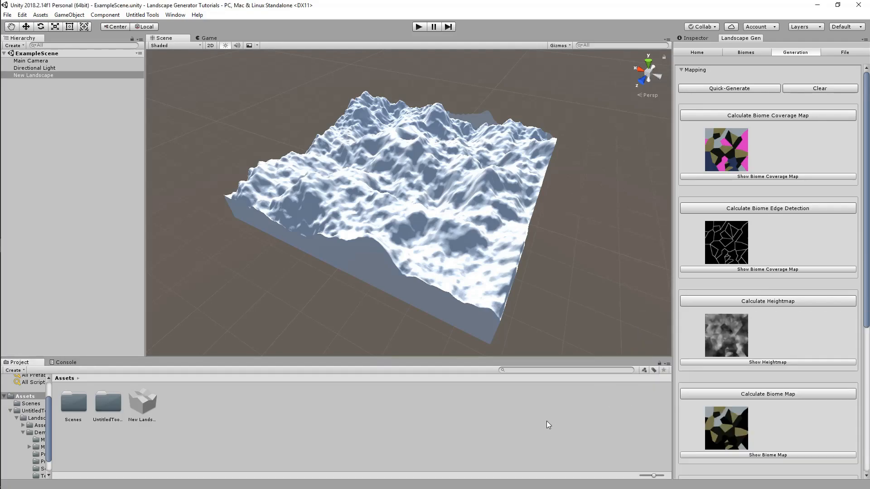
Remove the first two biomes from the biome list, opting out of further confirmation on the second removal.
click(760, 51)
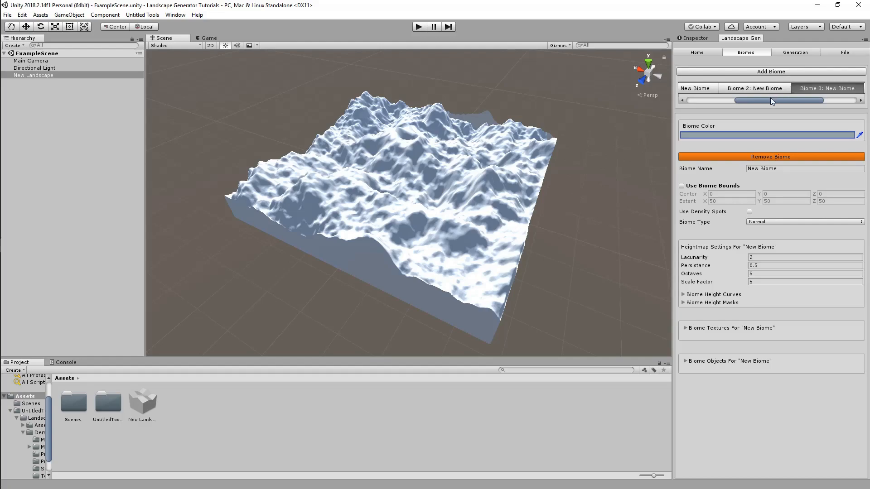
click(784, 88)
drag(784, 99, 736, 102)
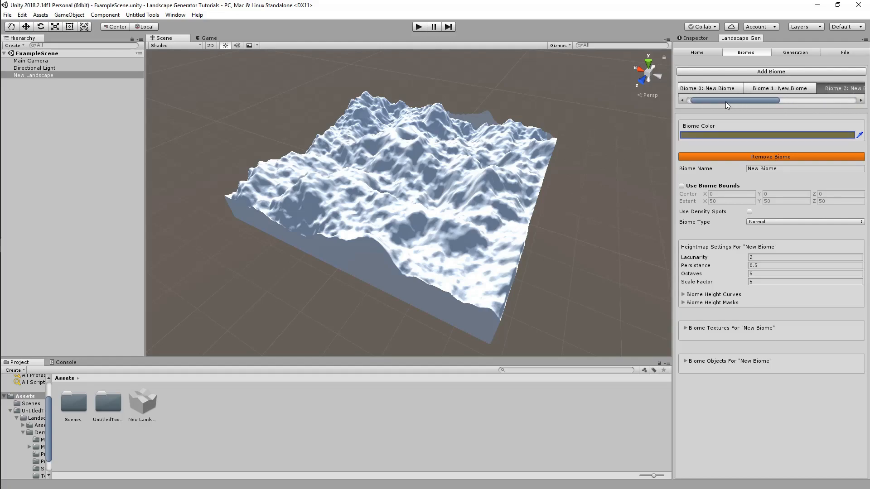
click(710, 88)
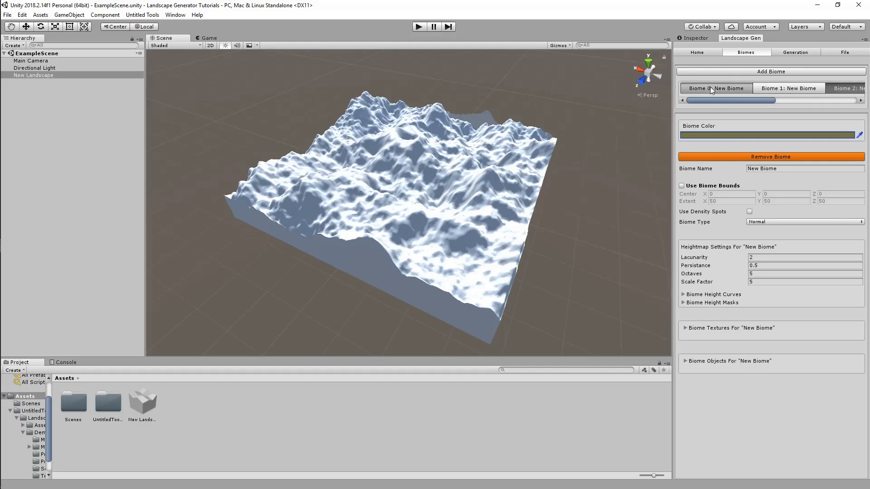
click(750, 158)
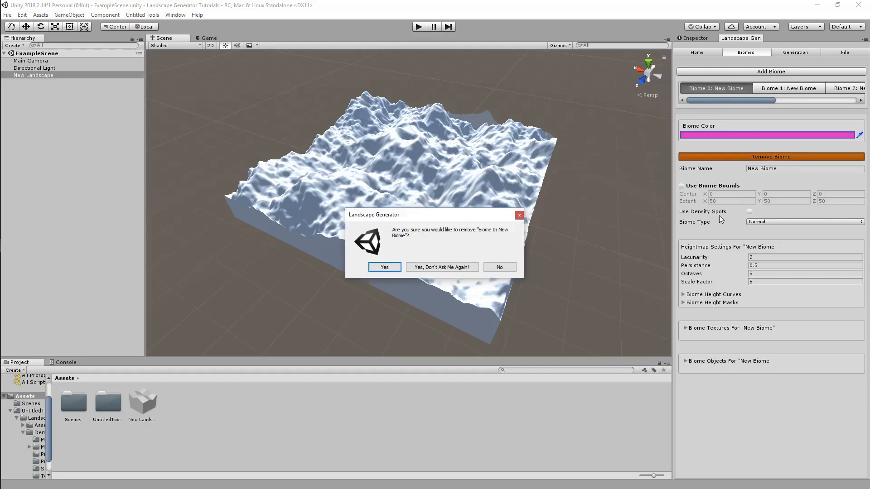
click(392, 266)
click(776, 157)
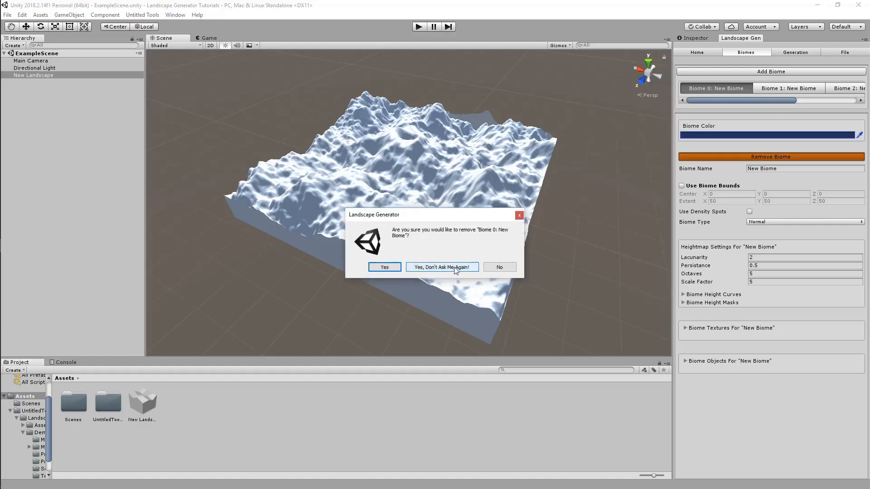
click(446, 267)
Remove all the remaining biomes so the biome list is empty.
click(760, 156)
click(760, 156)
click(760, 156)
click(749, 69)
click(723, 156)
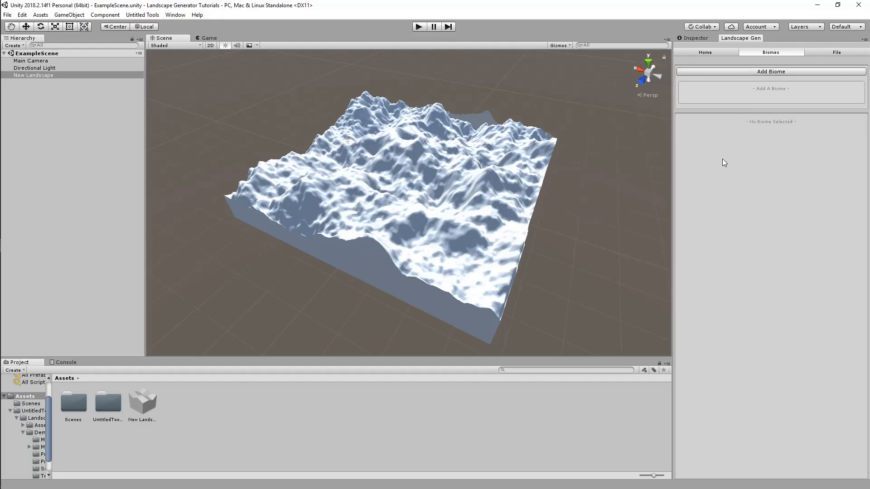
Add a new biome and name it Example Biome.
click(741, 72)
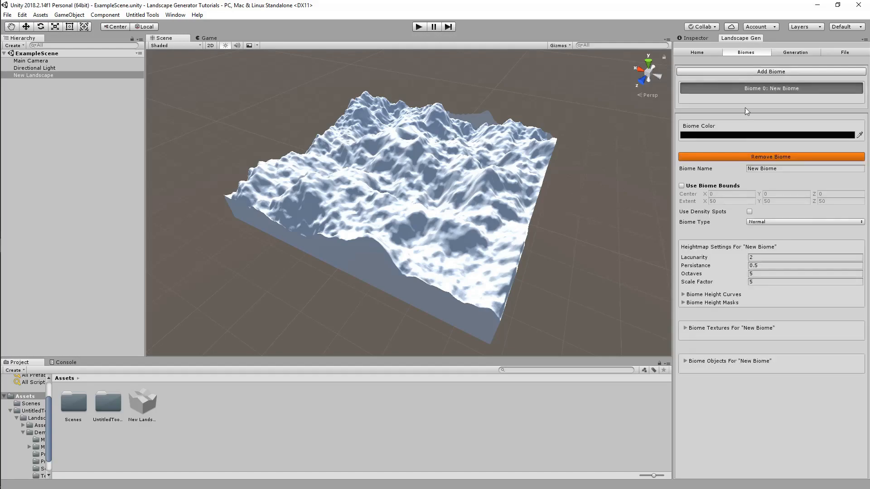
click(766, 172)
text(Example )
text(Bioenm)
key(BackSpace)
key(BackSpace)
key(BackSpace)
text(me)
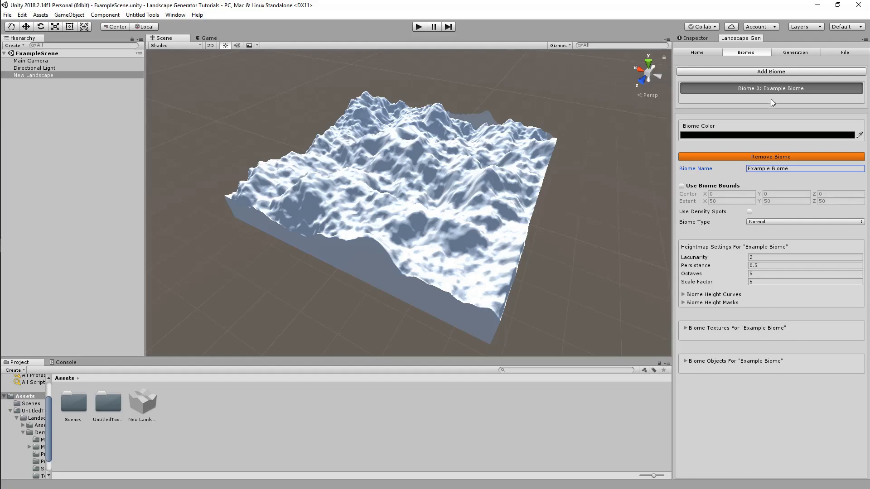
Remove Example Biome and add a fresh biome in its place.
click(790, 156)
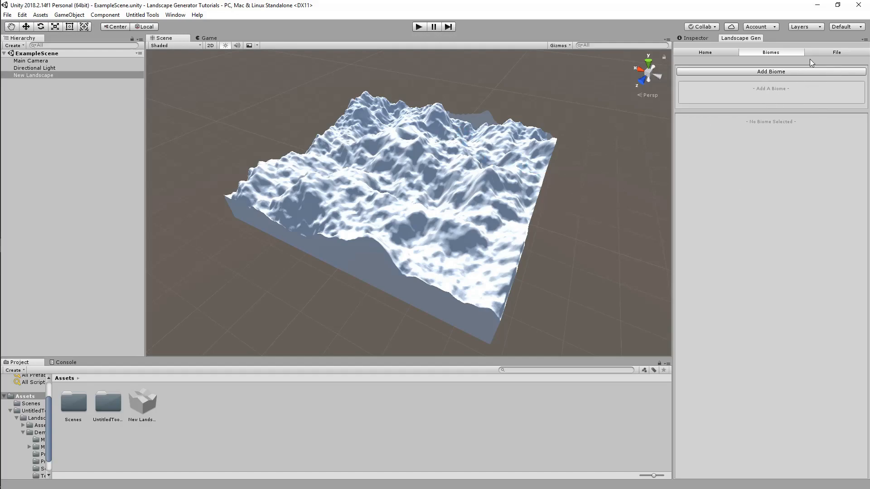
click(790, 72)
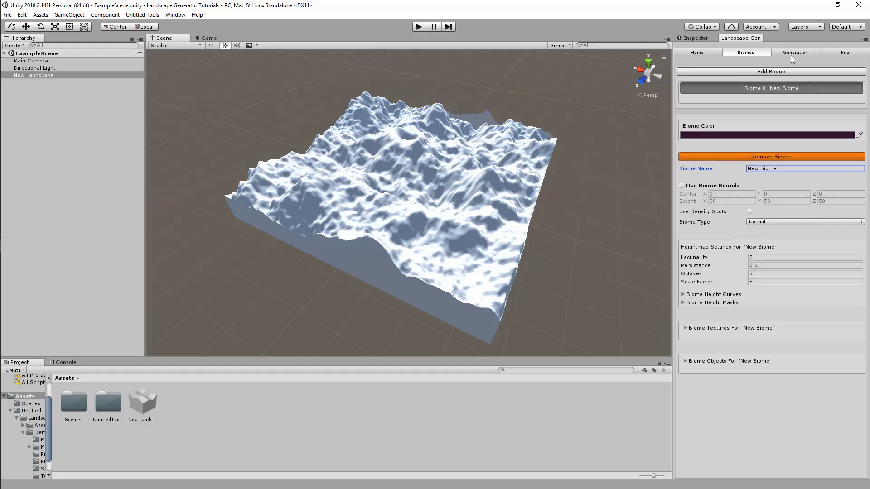
Look over the landscape generation options with Mapping collapsed, and the profile save and load settings.
click(790, 56)
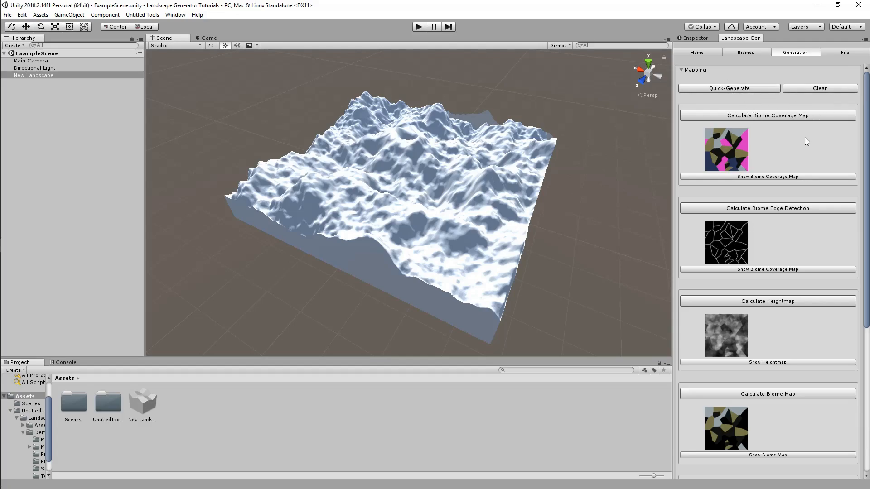
click(683, 70)
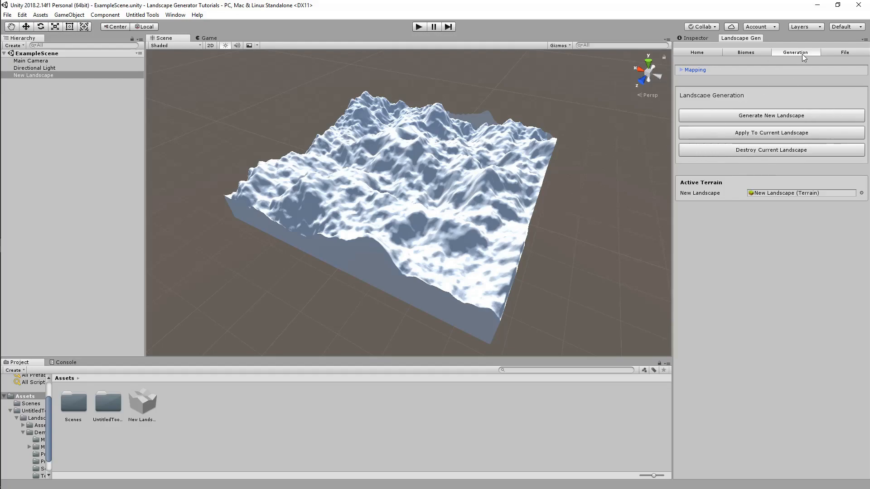
click(845, 53)
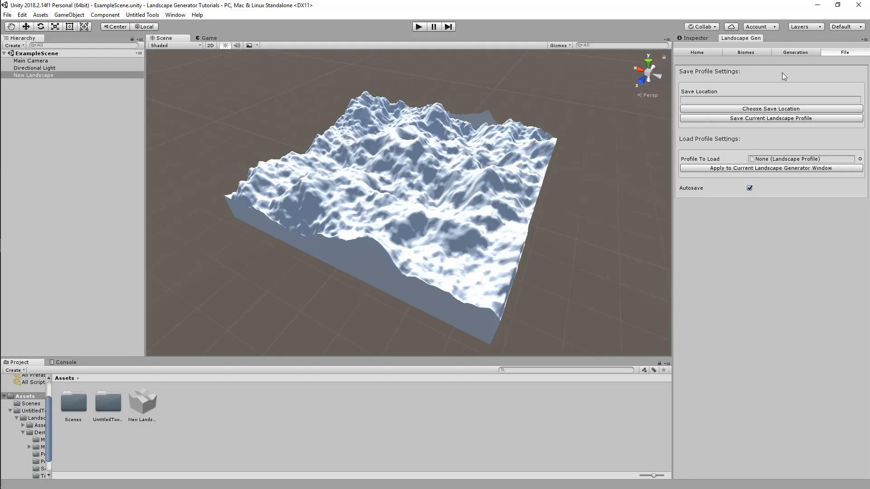
Remove the only biome from the landscape generator and return to its Home settings.
click(759, 52)
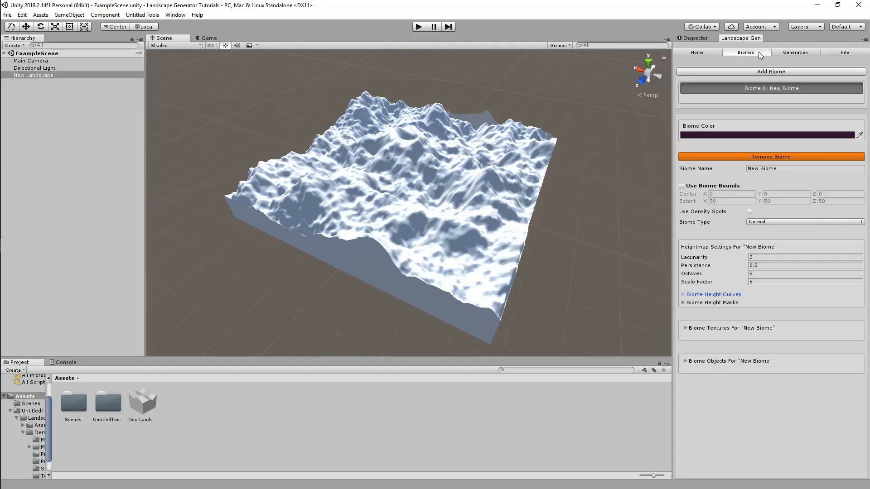
click(748, 156)
click(722, 54)
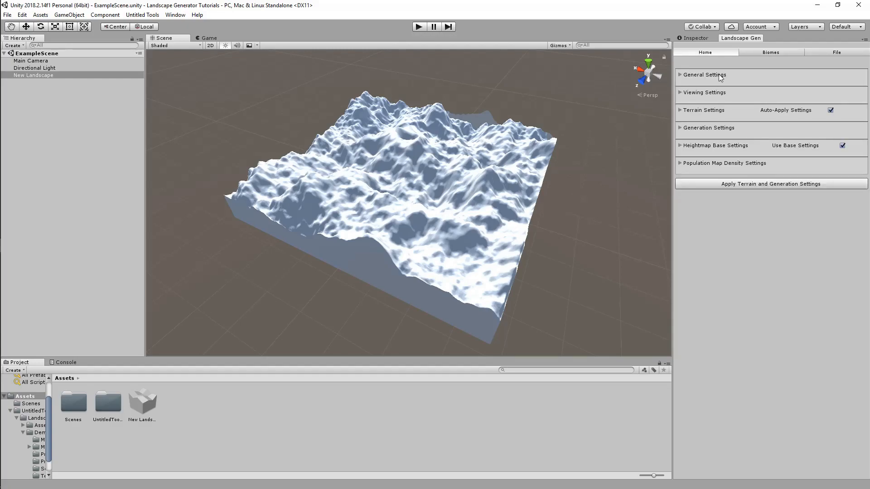